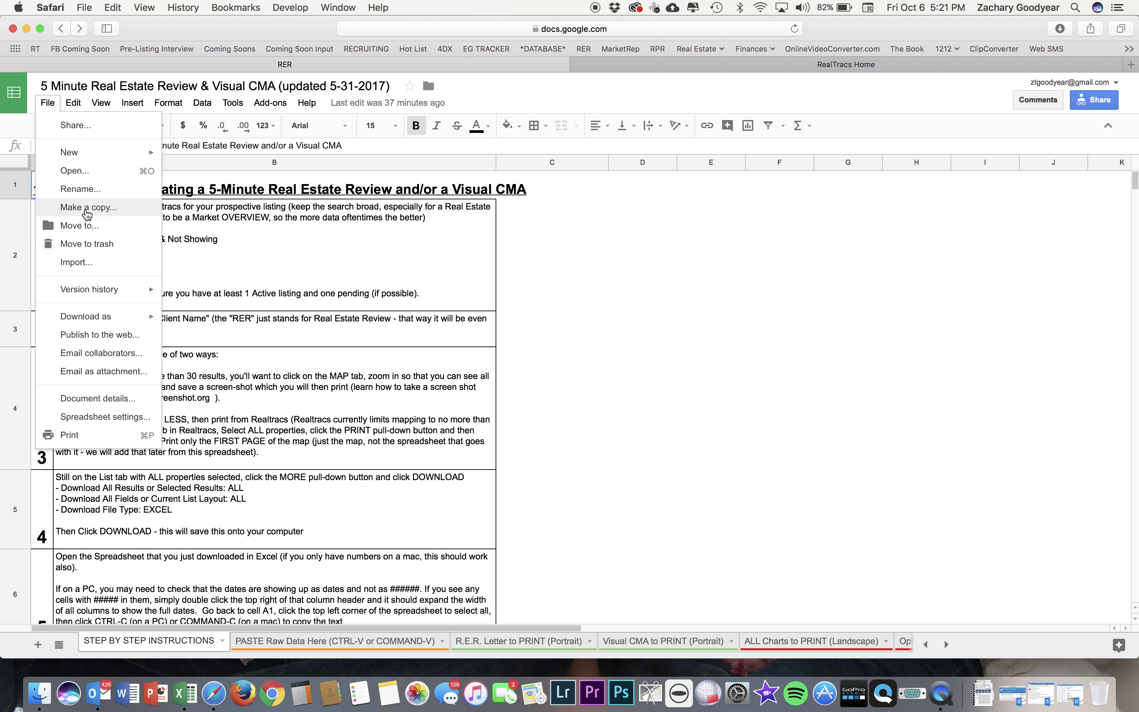
# Make a copy of the 5 Minute Real Estate Review & Visual CMA spreadsheet, keeping the default name and folder.
pyautogui.click(87, 210)
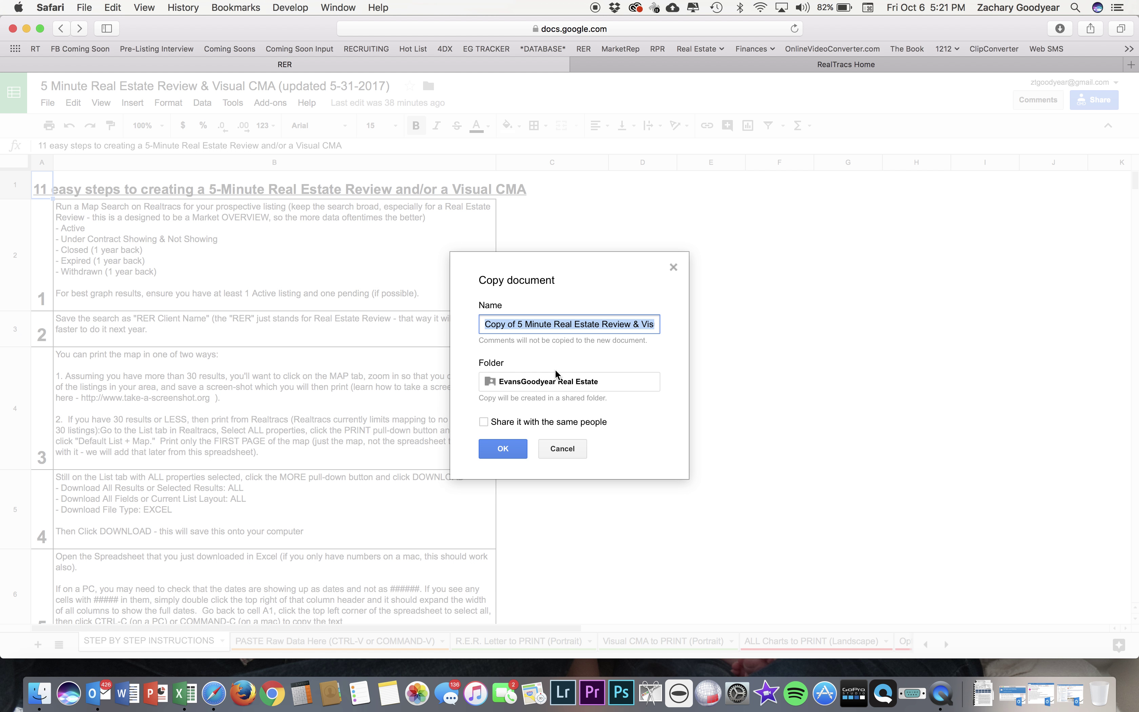
pyautogui.click(511, 449)
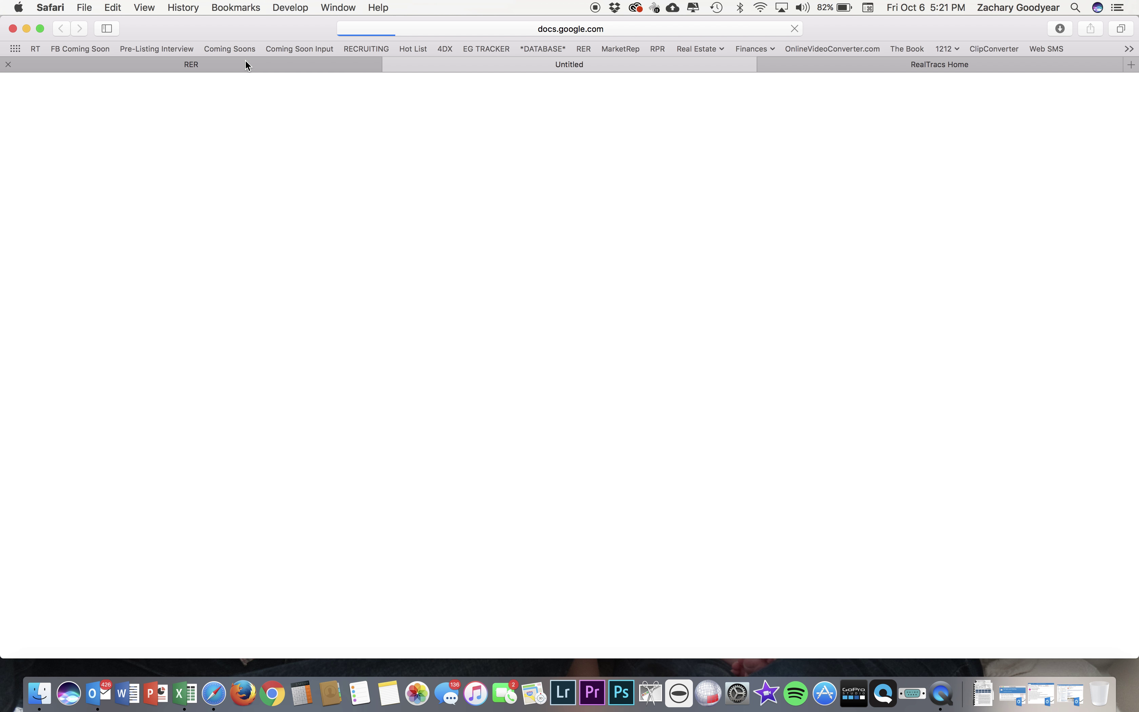
# Close the original template tab, return to the copied spreadsheet, and scroll through its instructions sheet.
pyautogui.click(8, 64)
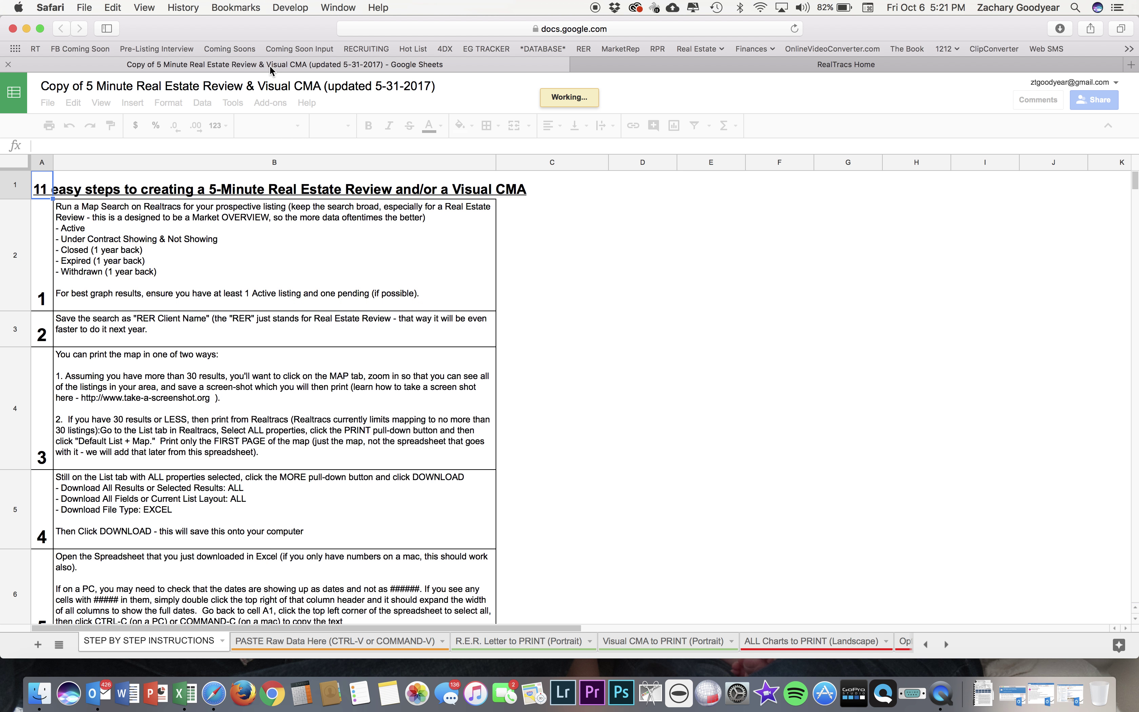
pyautogui.click(614, 66)
pyautogui.click(493, 70)
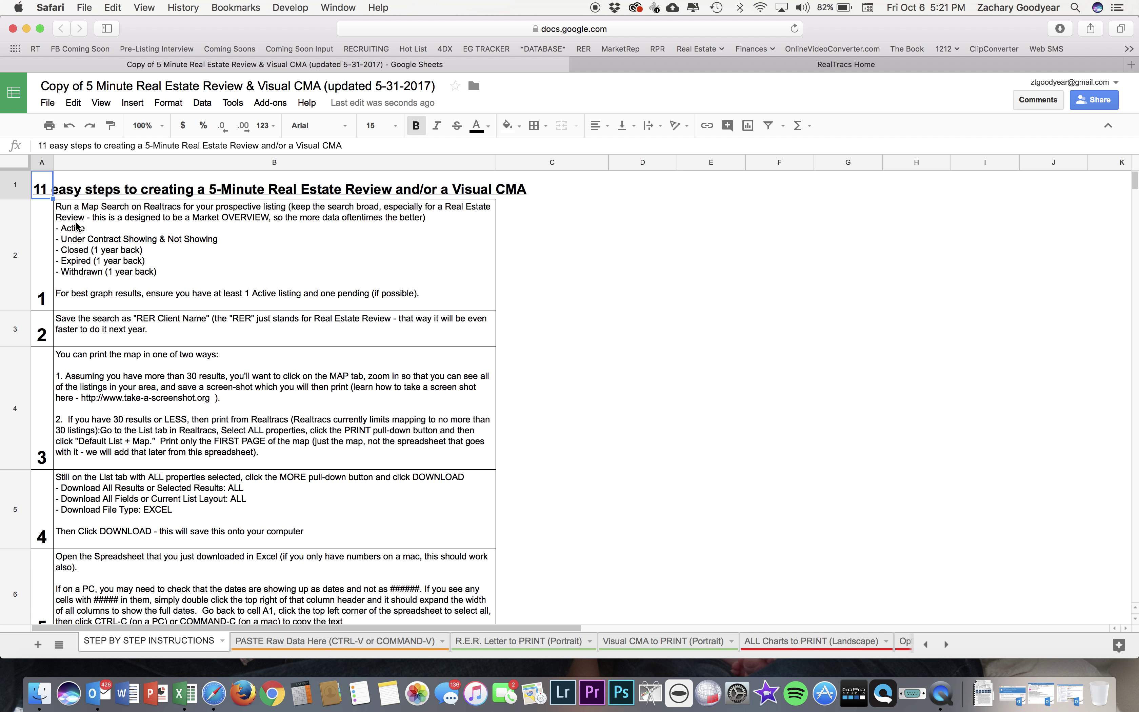
pyautogui.scroll(-10, 80, 450)
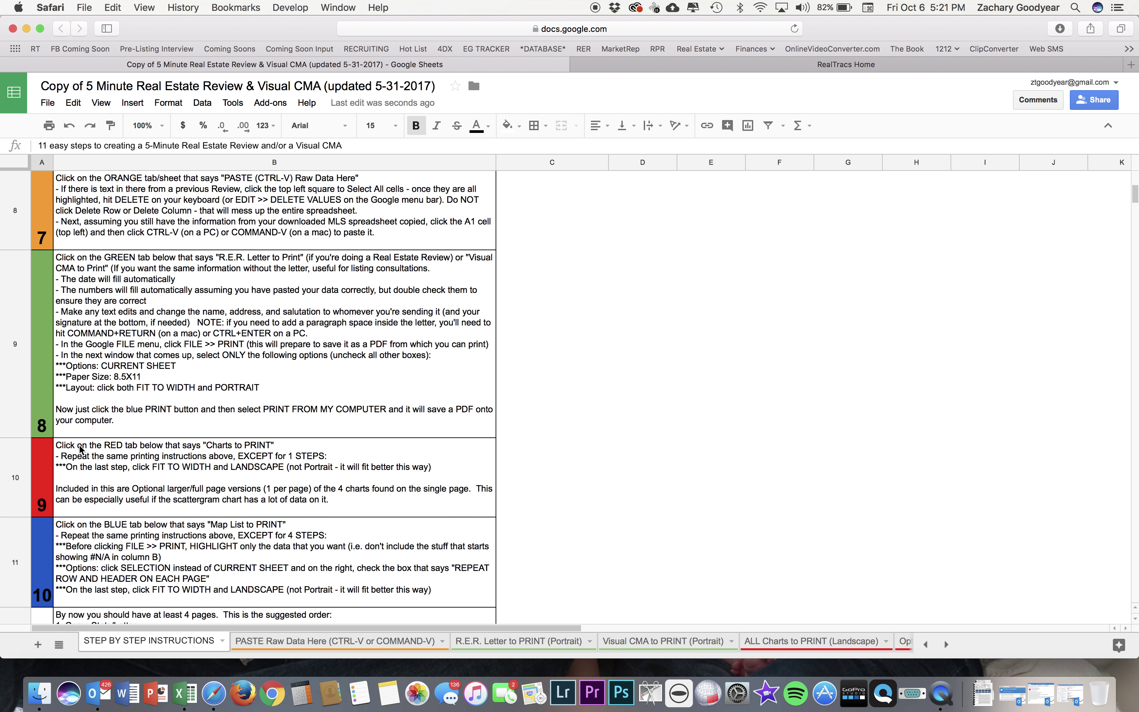
pyautogui.scroll(10, 100, 335)
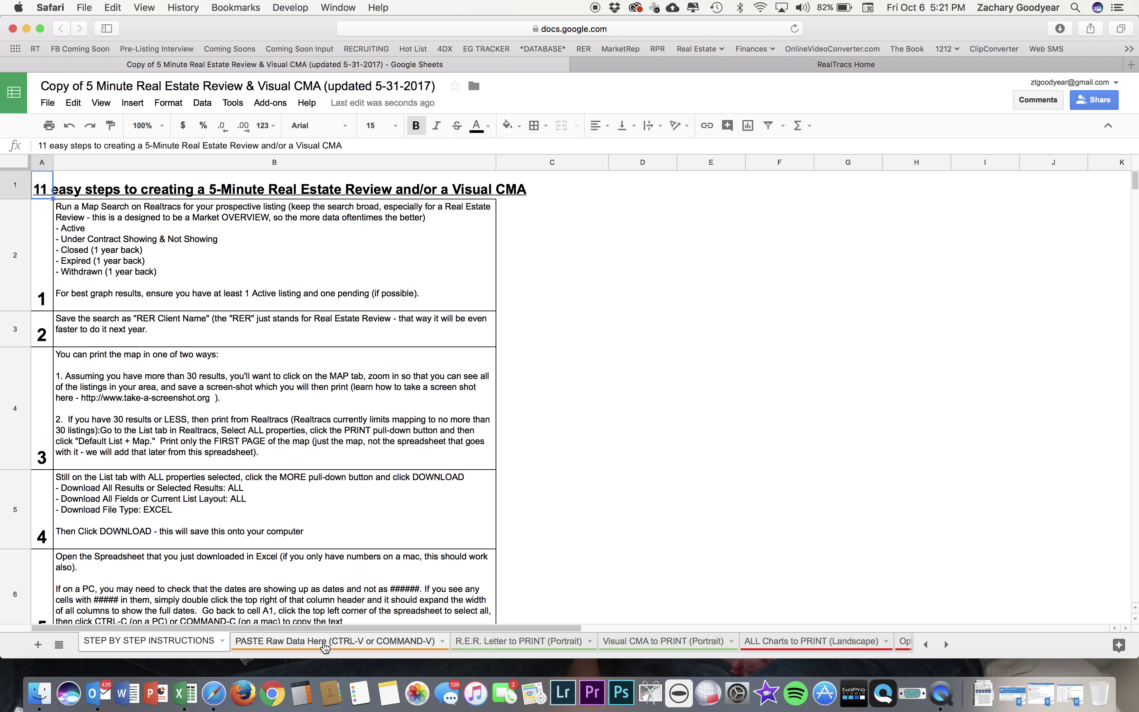
# Paste into the PASTE Raw Data Here sheet, clear every cell back to A1, then switch to RealTracs.
pyautogui.click(324, 641)
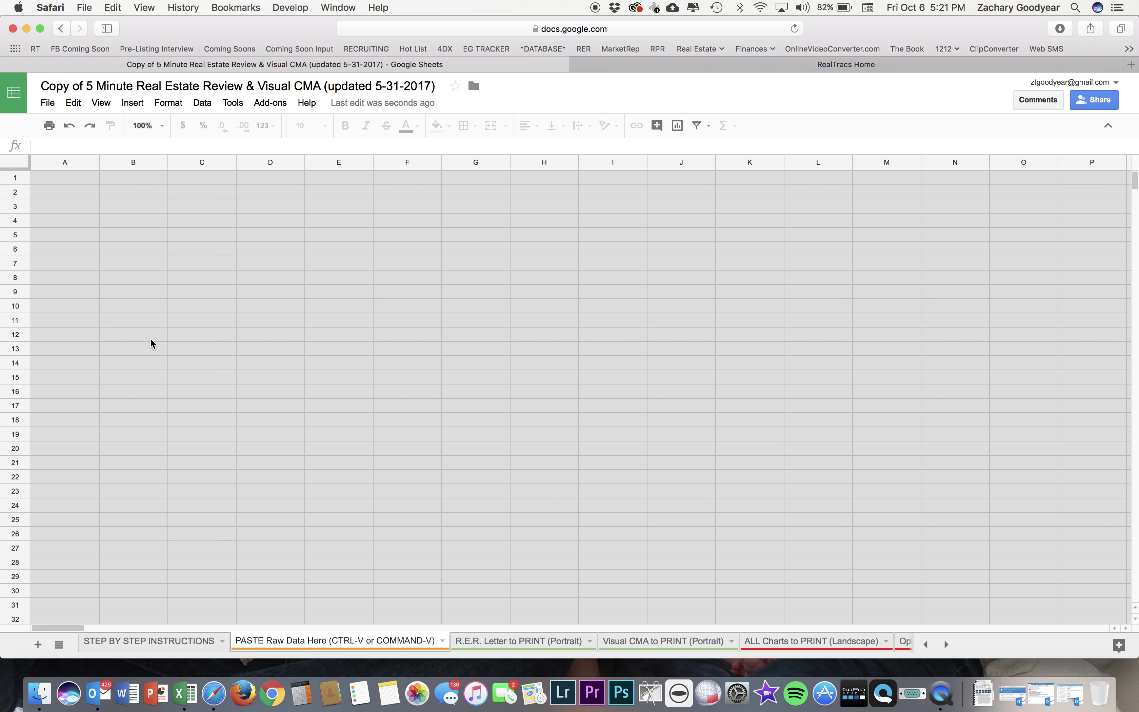
pyautogui.press('cmd+v')
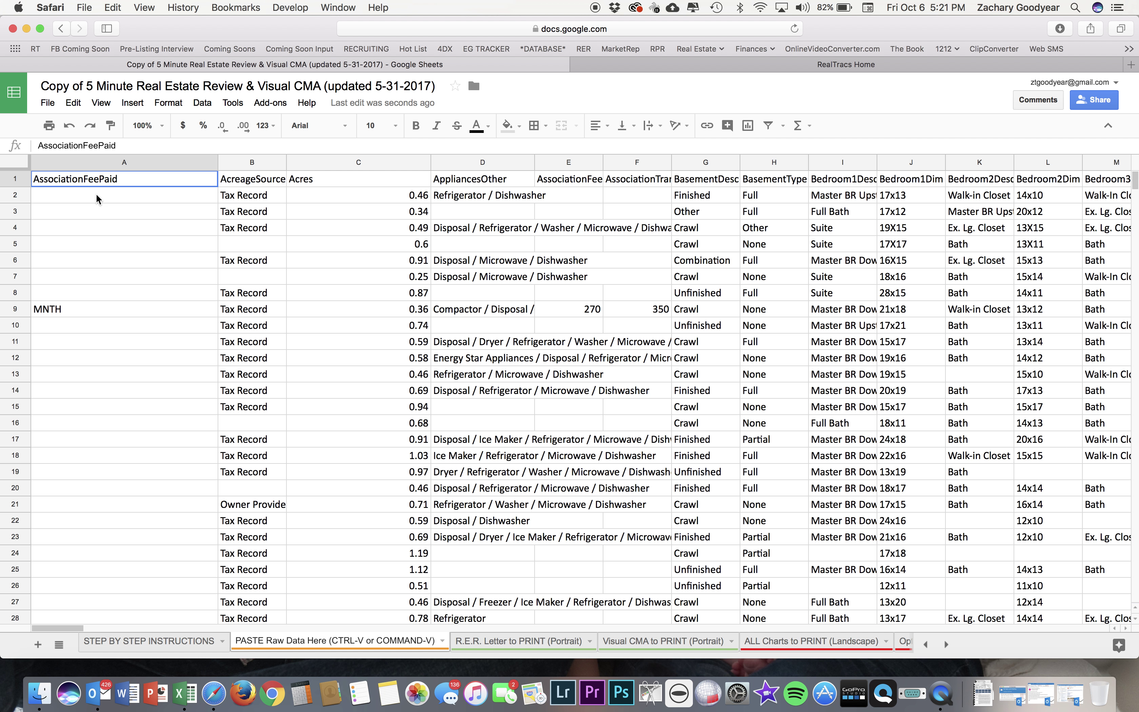
pyautogui.scroll(-5, 132, 303)
pyautogui.scroll(5, 132, 303)
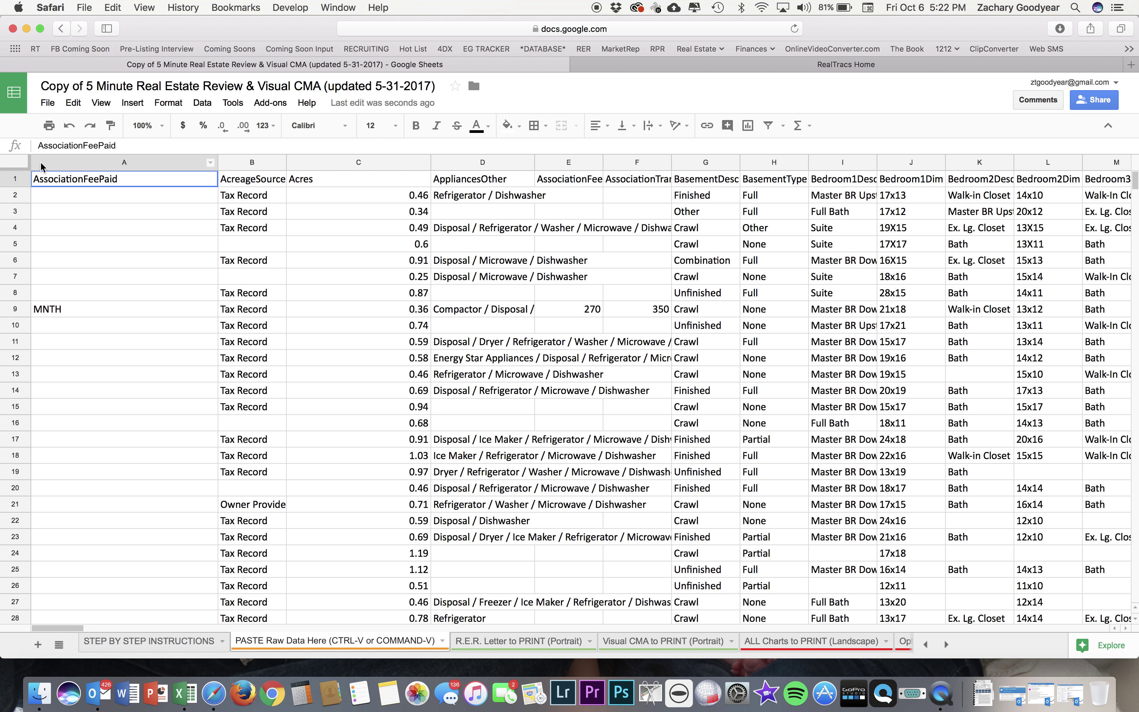
pyautogui.click(14, 165)
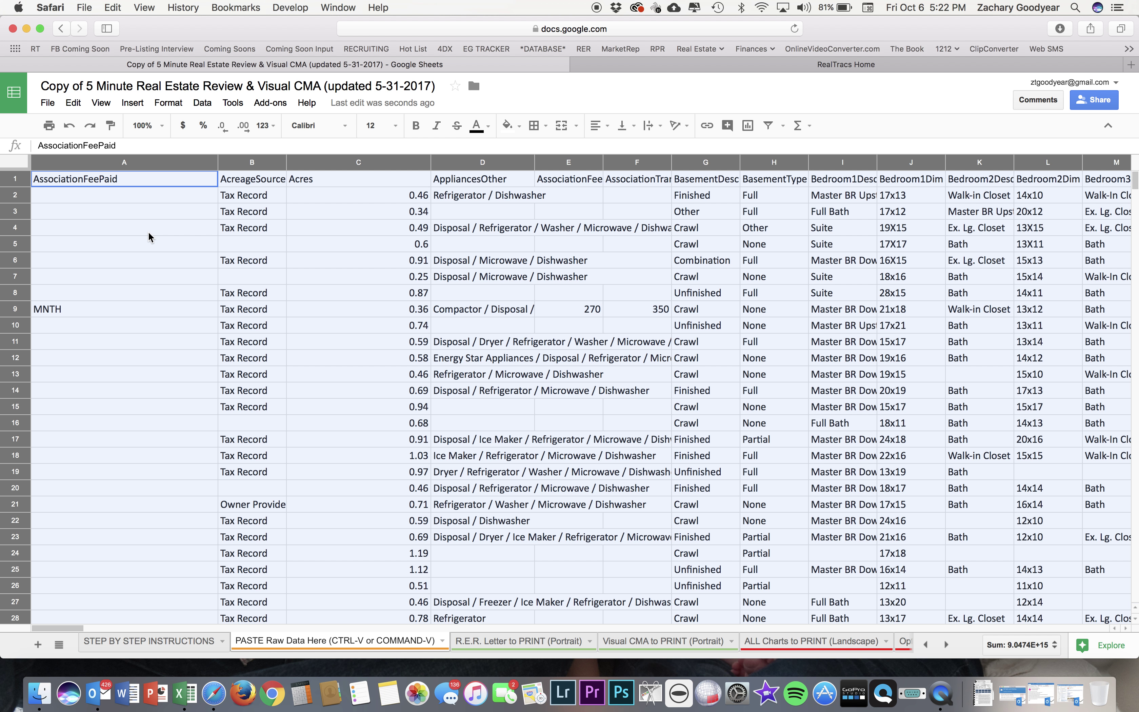
pyautogui.press('BackSpace')
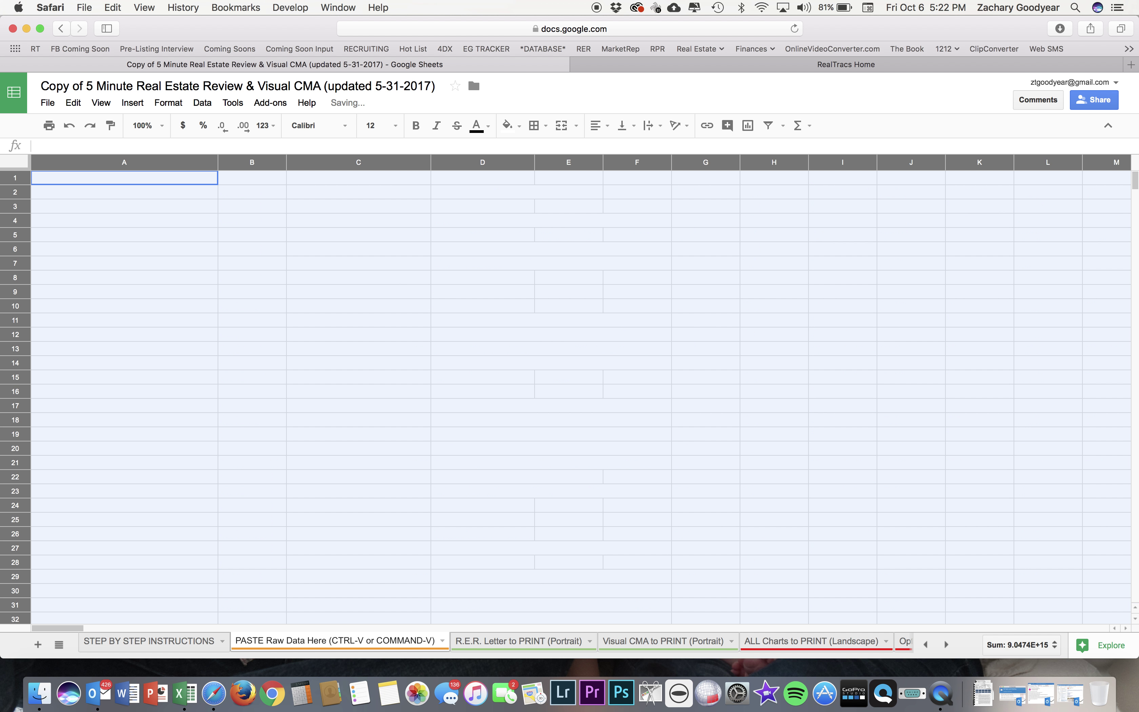
pyautogui.click(241, 210)
pyautogui.click(189, 181)
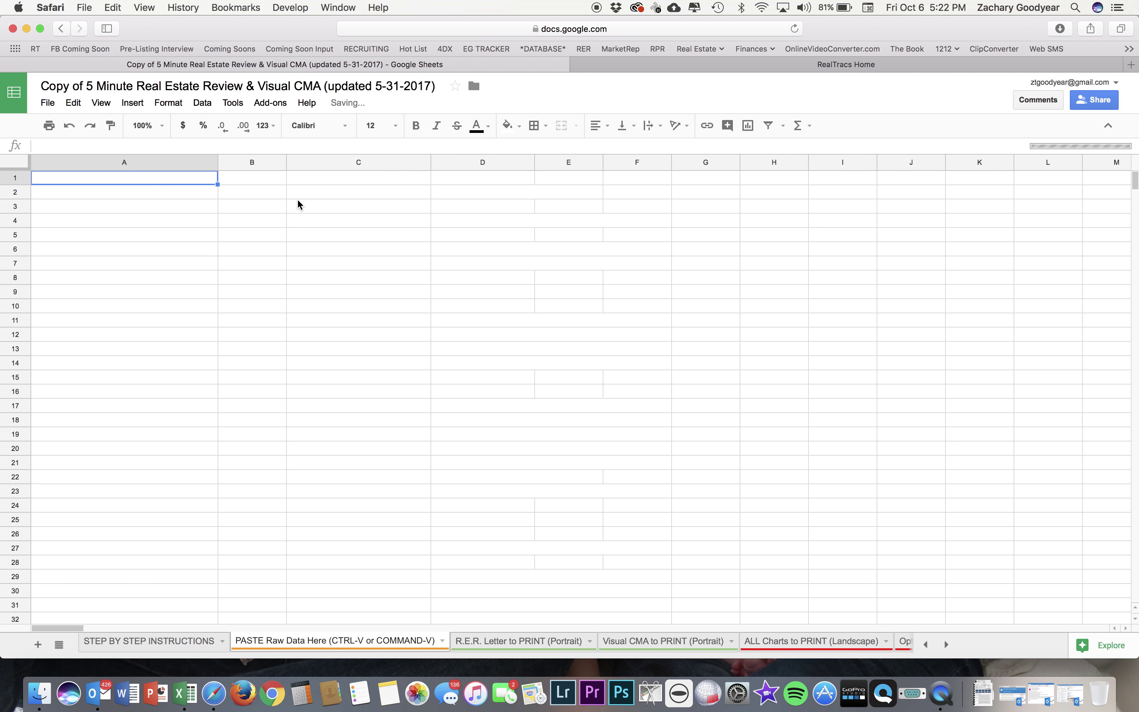
pyautogui.click(675, 70)
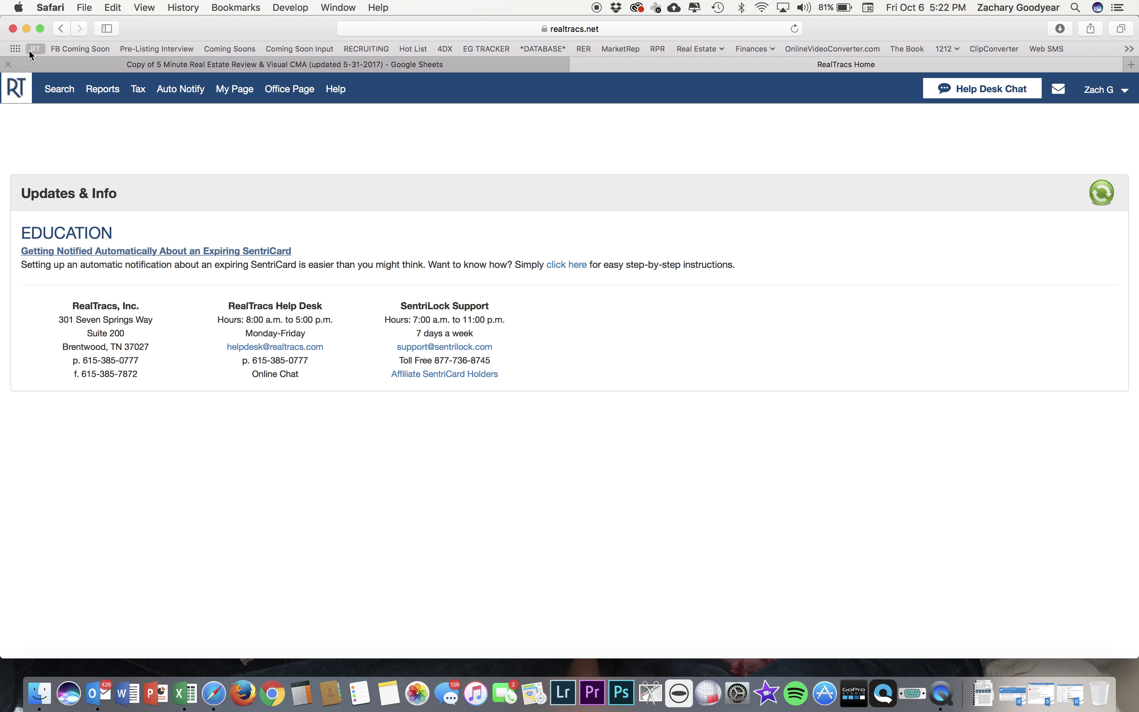
# Start a Residential property search from the RealTracs Search menu.
pyautogui.moveTo(59, 92)
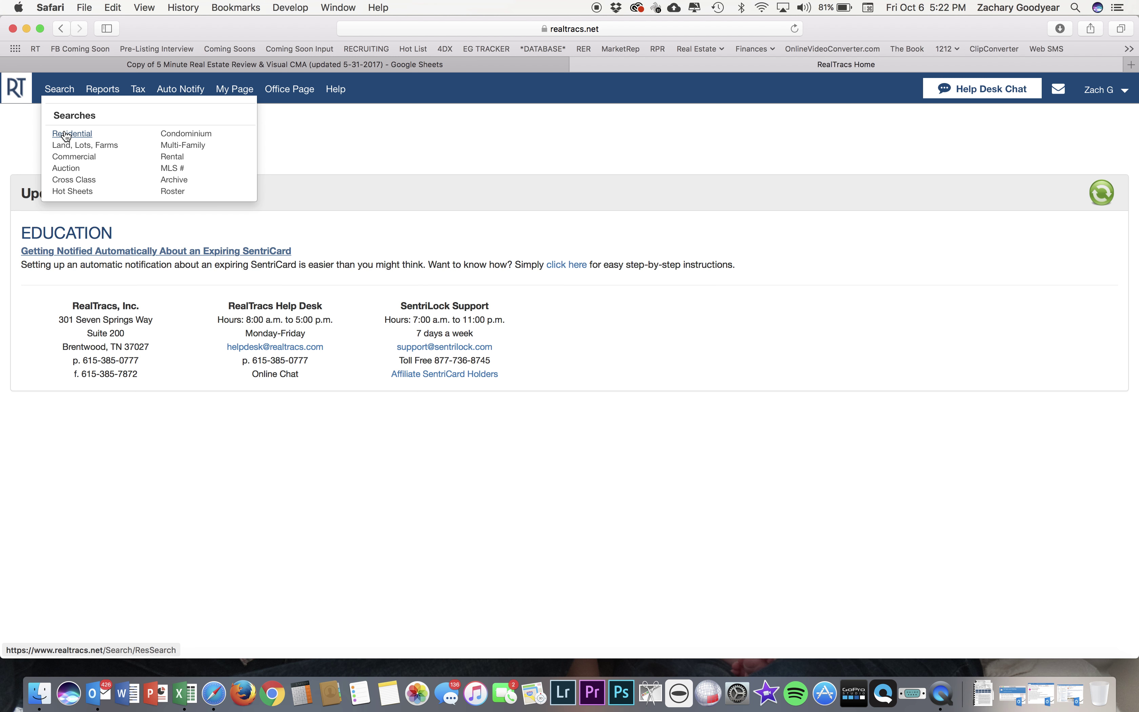
pyautogui.click(66, 139)
pyautogui.click(83, 138)
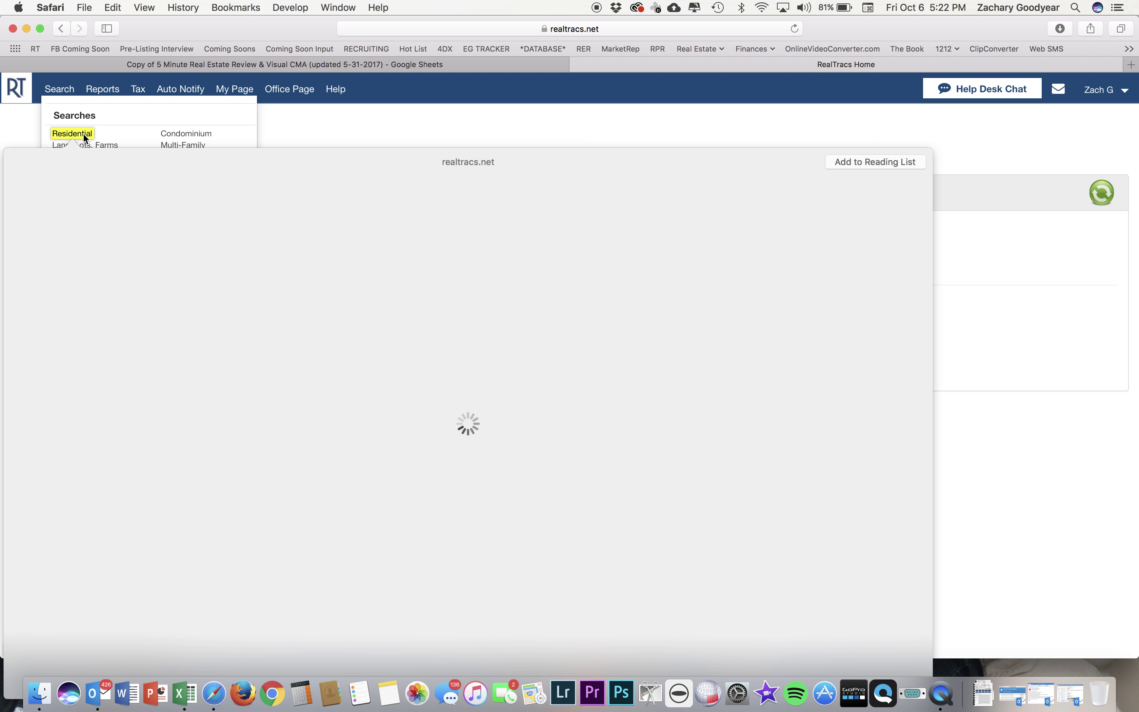
pyautogui.click(74, 133)
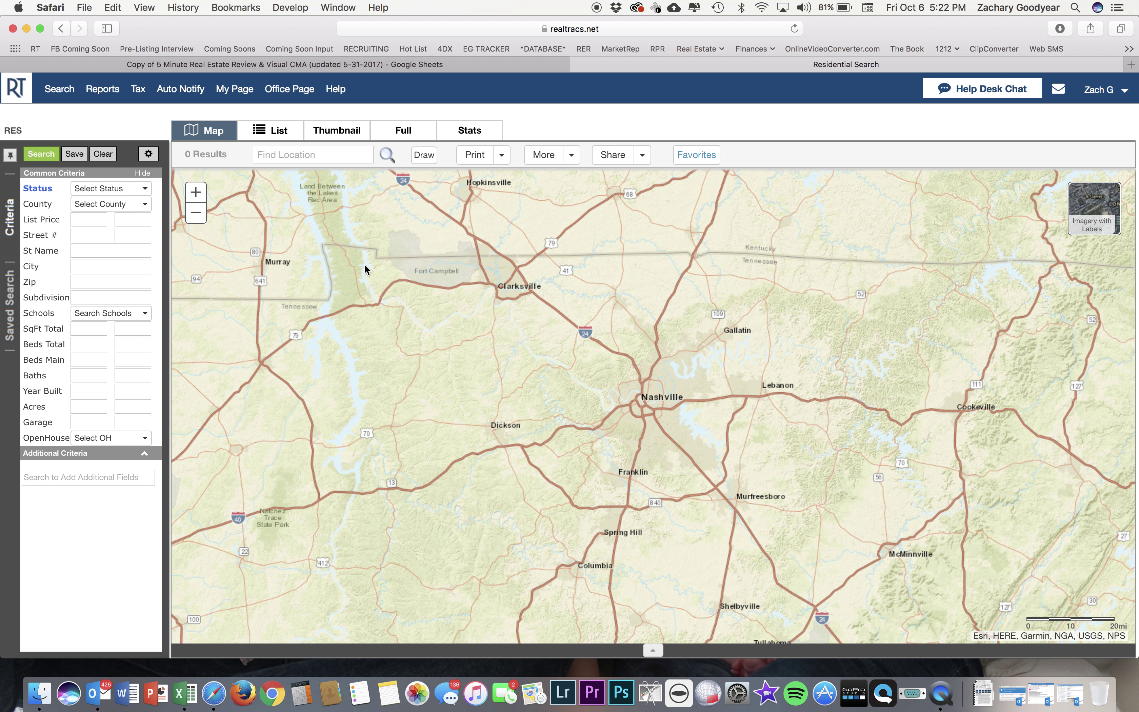
# Zoom the map into Nashville and center it on the West End area.
pyautogui.click(196, 192)
pyautogui.click(200, 196)
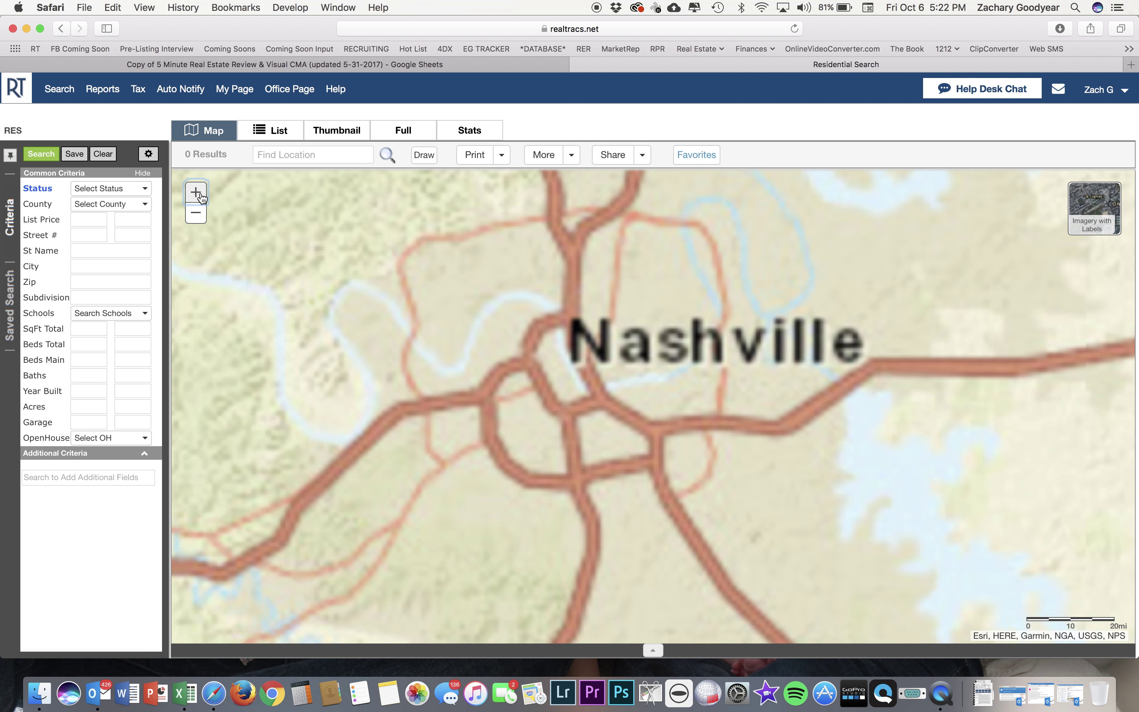
pyautogui.click(200, 196)
pyautogui.moveTo(363, 432); pyautogui.dragTo(623, 358)
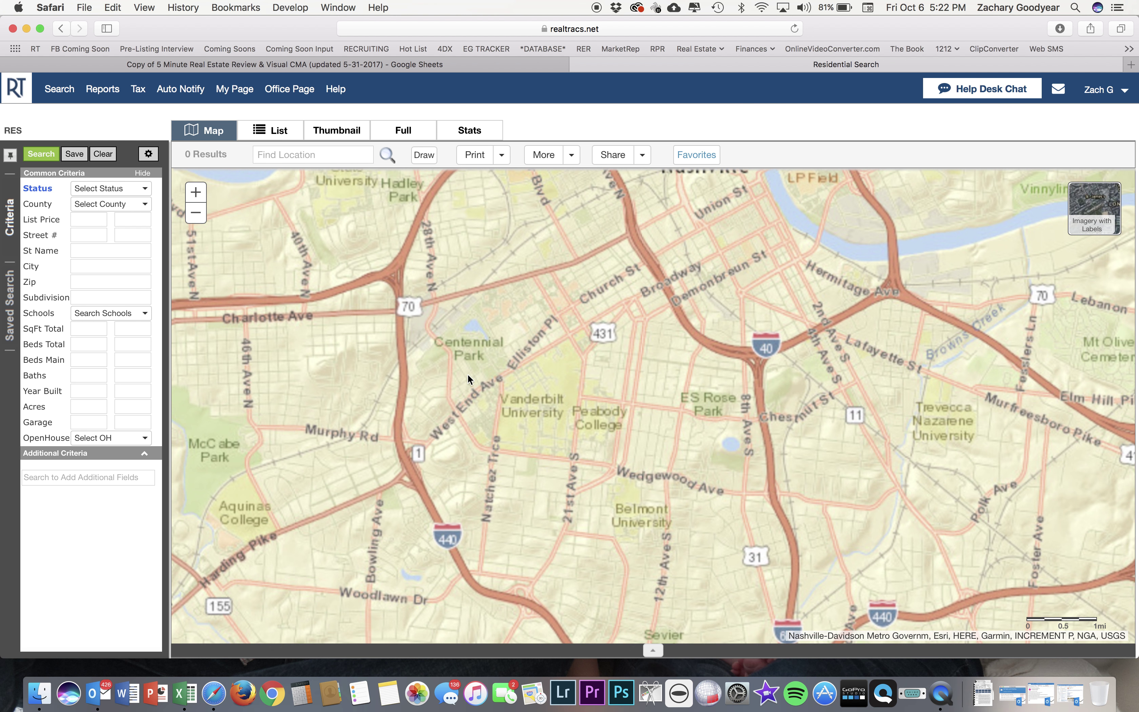
pyautogui.doubleClick(600, 330)
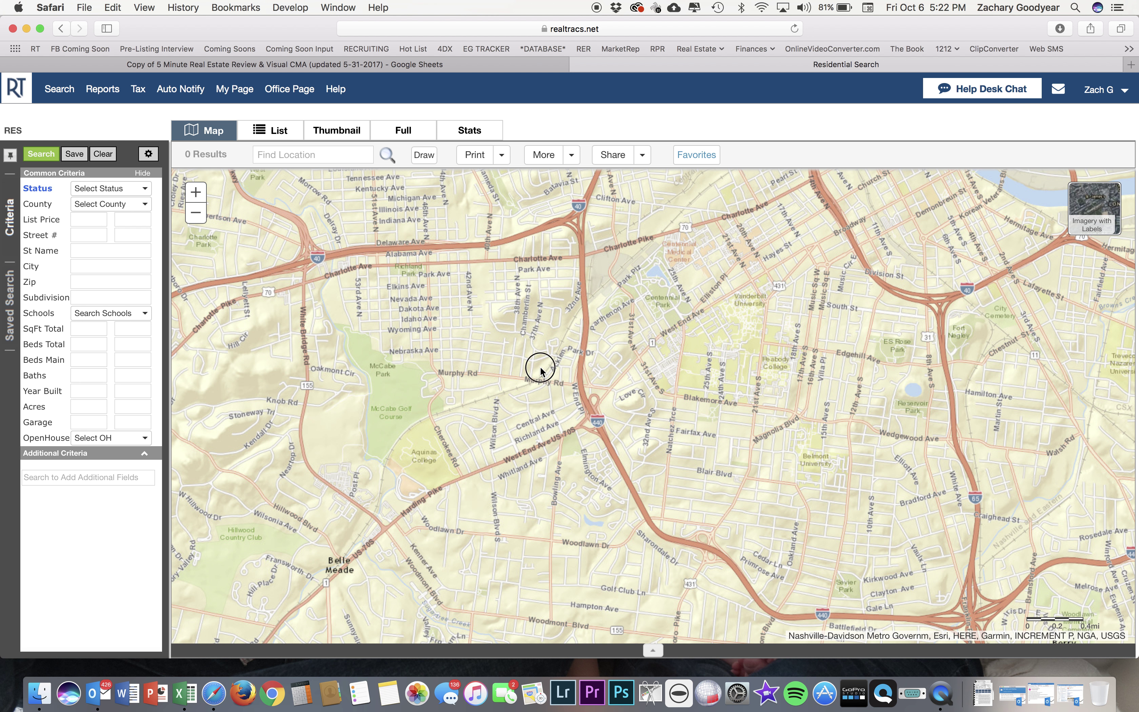
pyautogui.doubleClick(540, 371)
pyautogui.moveTo(496, 432); pyautogui.dragTo(559, 307)
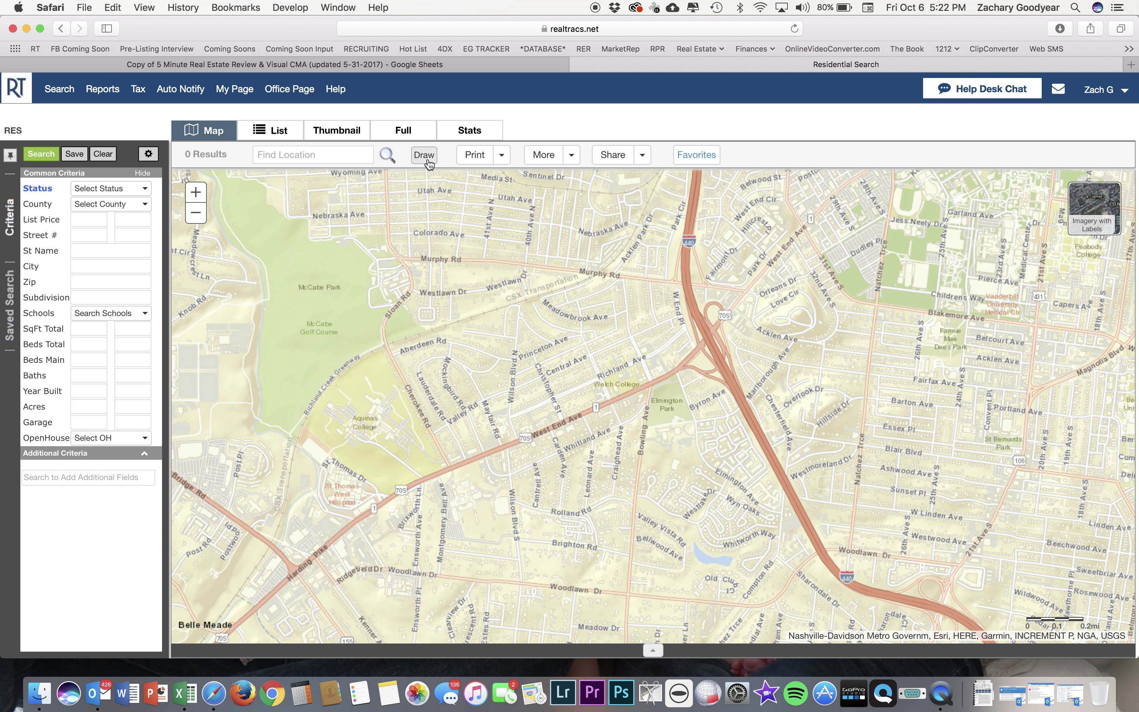
# Draw a freehand search boundary around West End Ave between Murphy Rd and I-440.
pyautogui.click(426, 160)
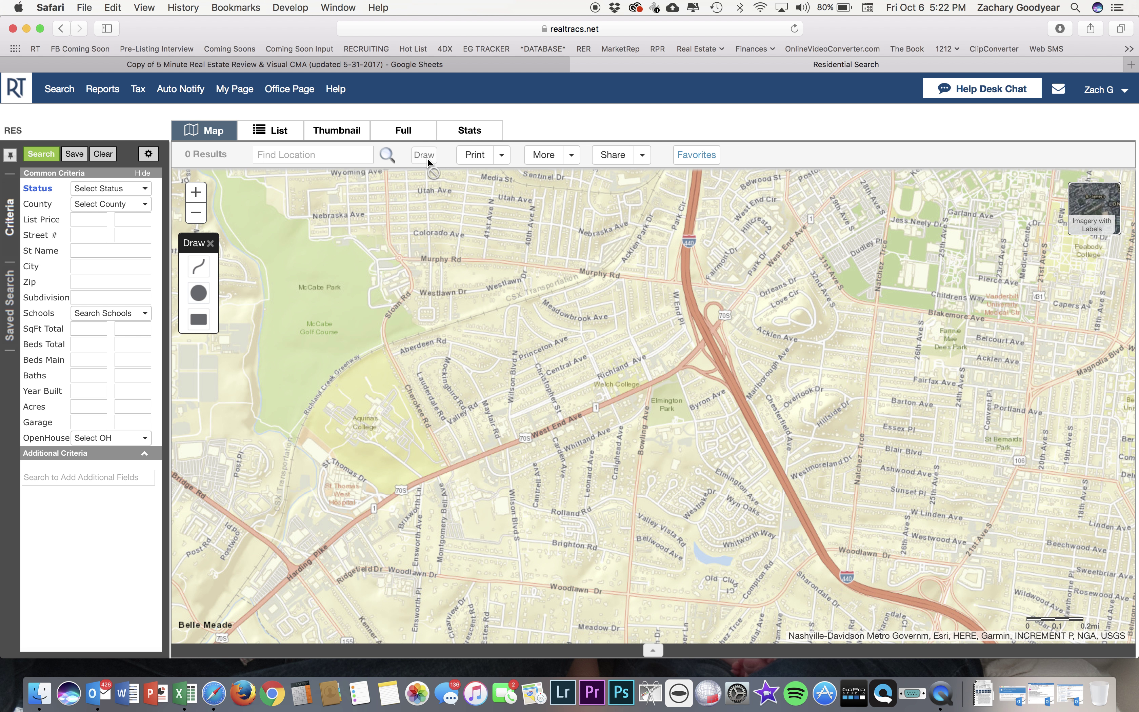
pyautogui.click(195, 279)
pyautogui.click(195, 269)
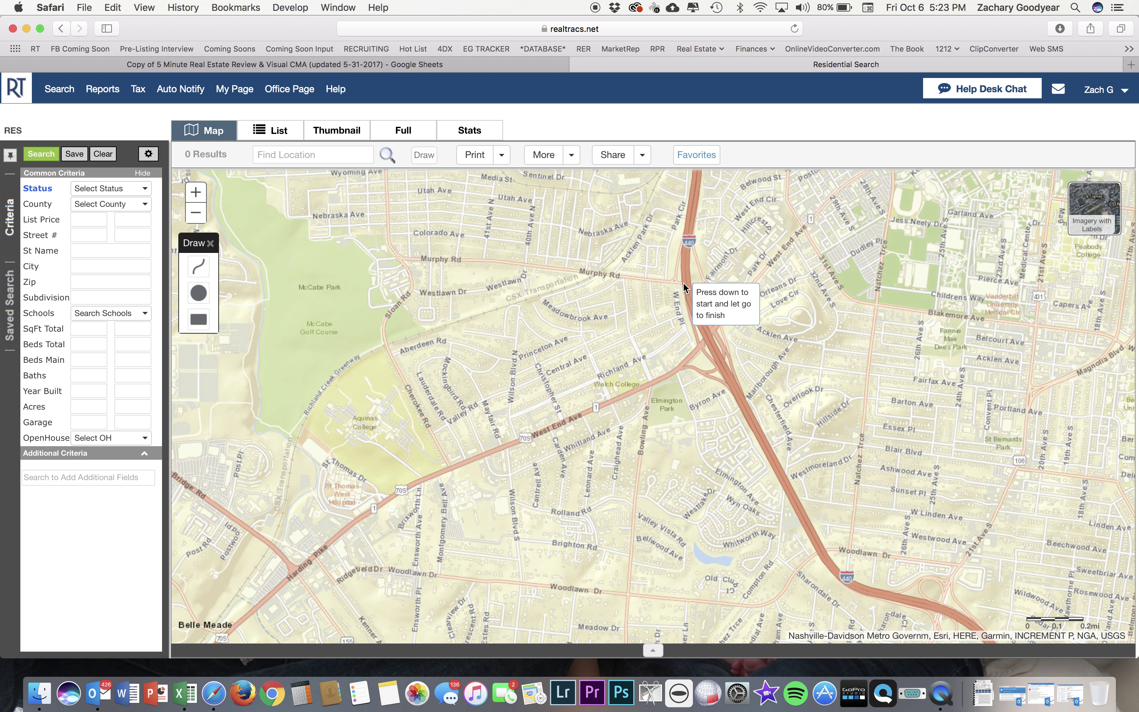
pyautogui.moveTo(685, 284)
pyautogui.mouseDown()
pyautogui.moveTo(602, 273)
pyautogui.moveTo(385, 340)
pyautogui.moveTo(378, 353)
pyautogui.moveTo(426, 464)
pyautogui.moveTo(490, 499)
pyautogui.moveTo(554, 506)
pyautogui.moveTo(641, 493)
pyautogui.moveTo(708, 339)
pyautogui.mouseUp()
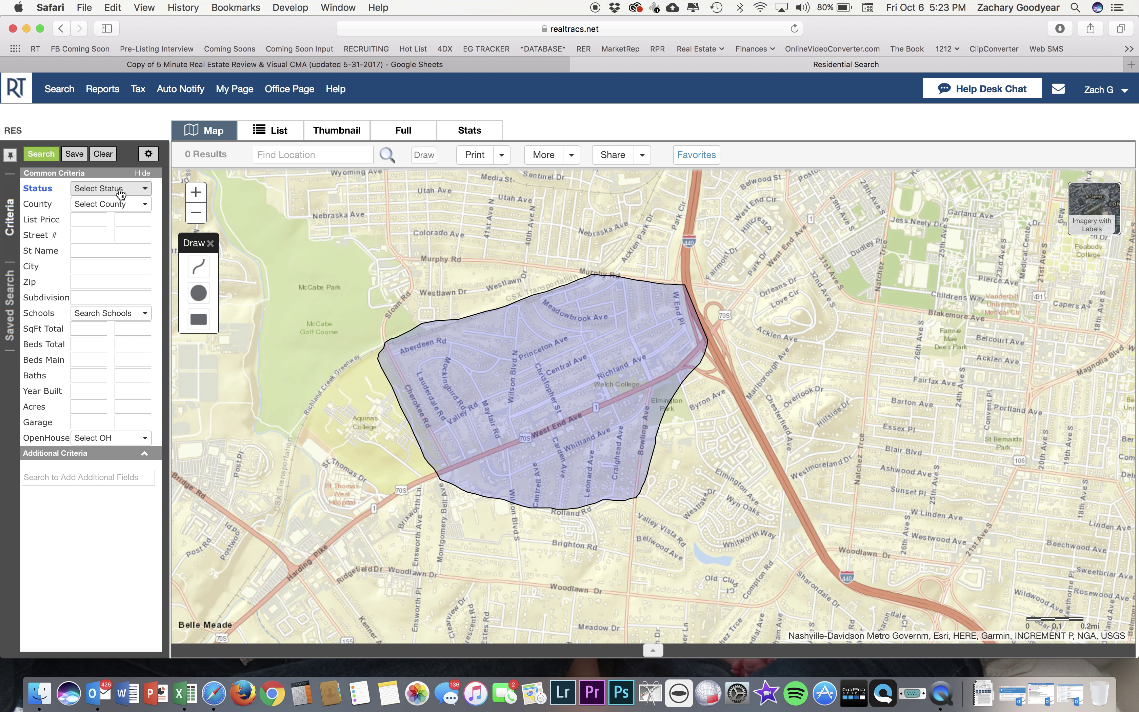
# Check all listing statuses and limit each status's date range to 1 Year (10/6/2016–10/6/2017).
pyautogui.click(93, 189)
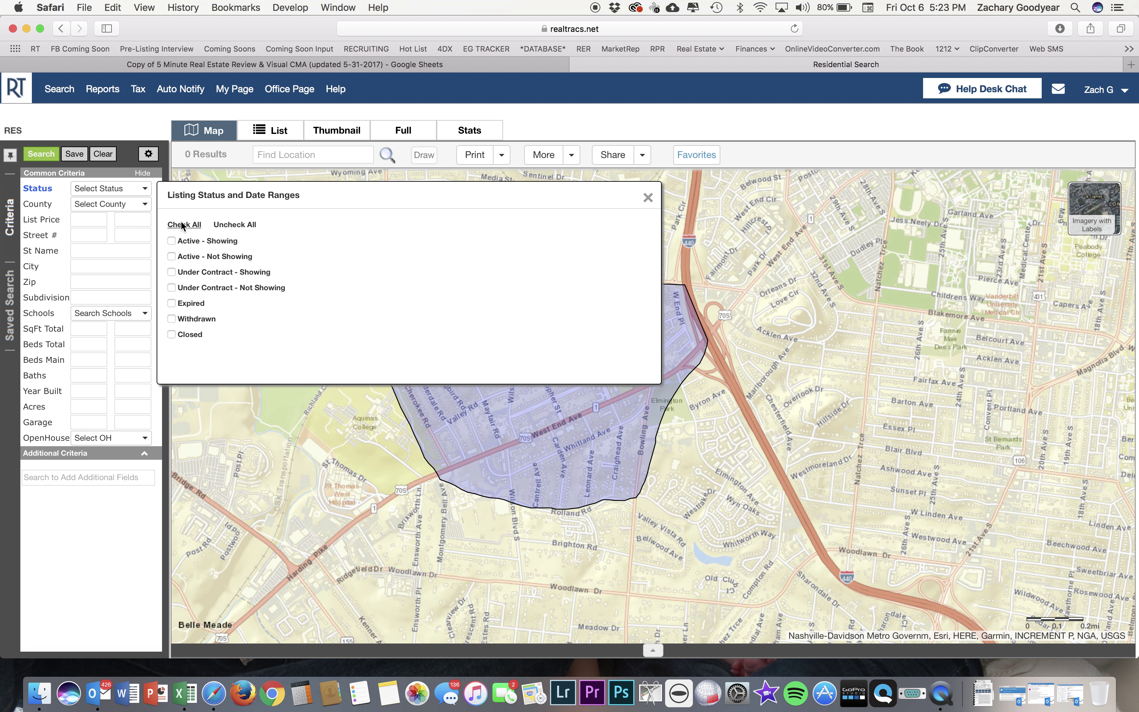
pyautogui.click(183, 225)
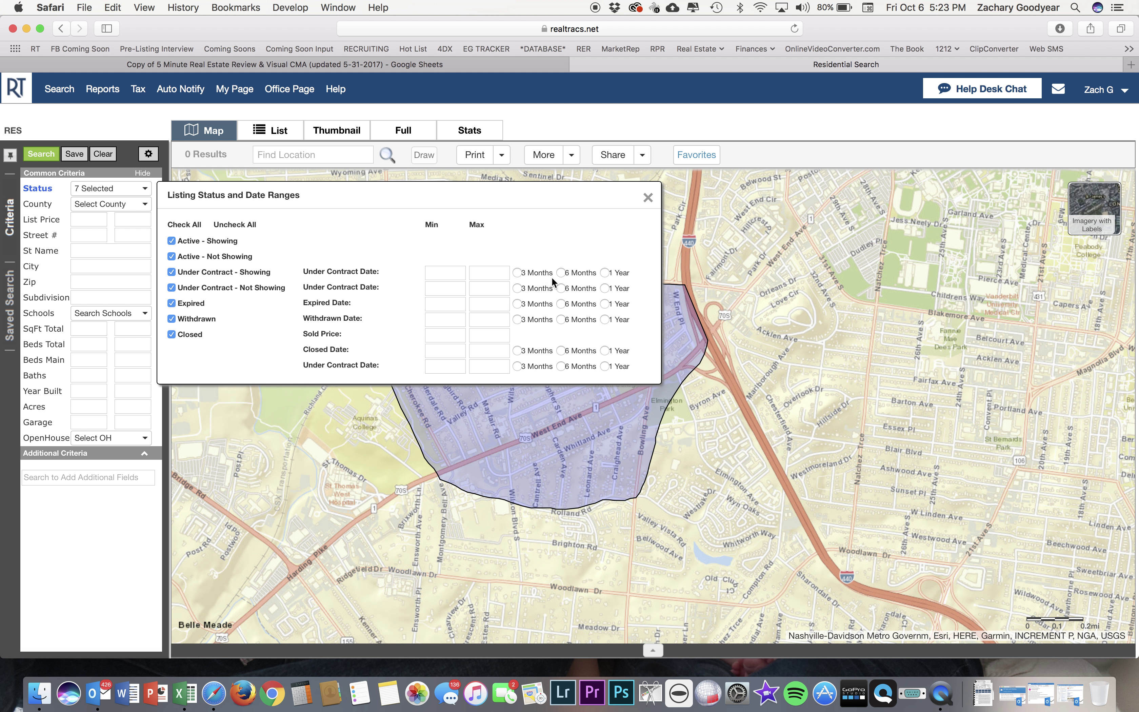
pyautogui.click(604, 272)
pyautogui.click(605, 288)
pyautogui.click(605, 304)
pyautogui.click(604, 319)
pyautogui.click(604, 351)
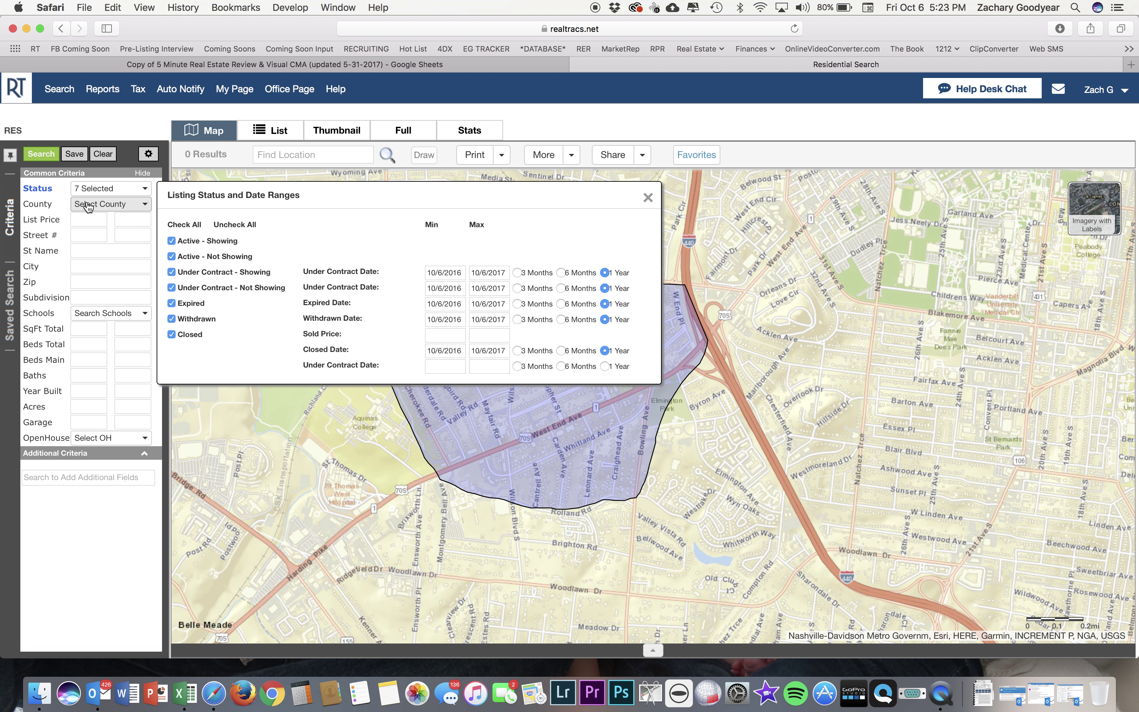
pyautogui.click(48, 219)
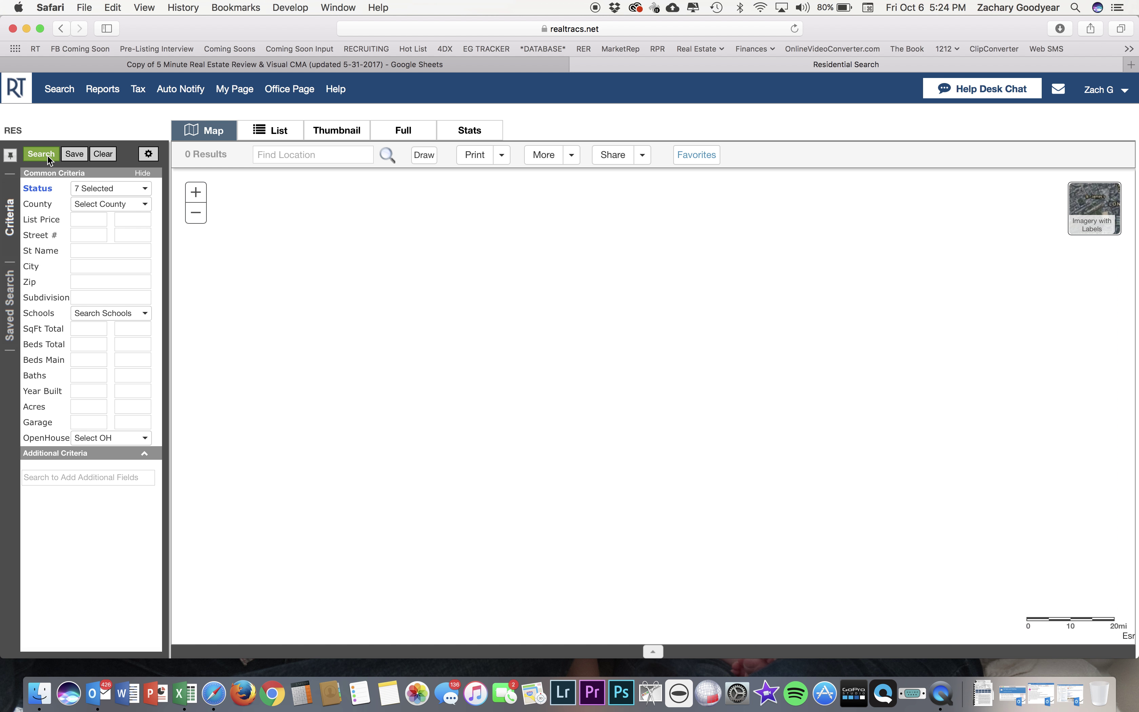
# Run the search in the drawn area and show the 108 results as a table.
pyautogui.click(48, 155)
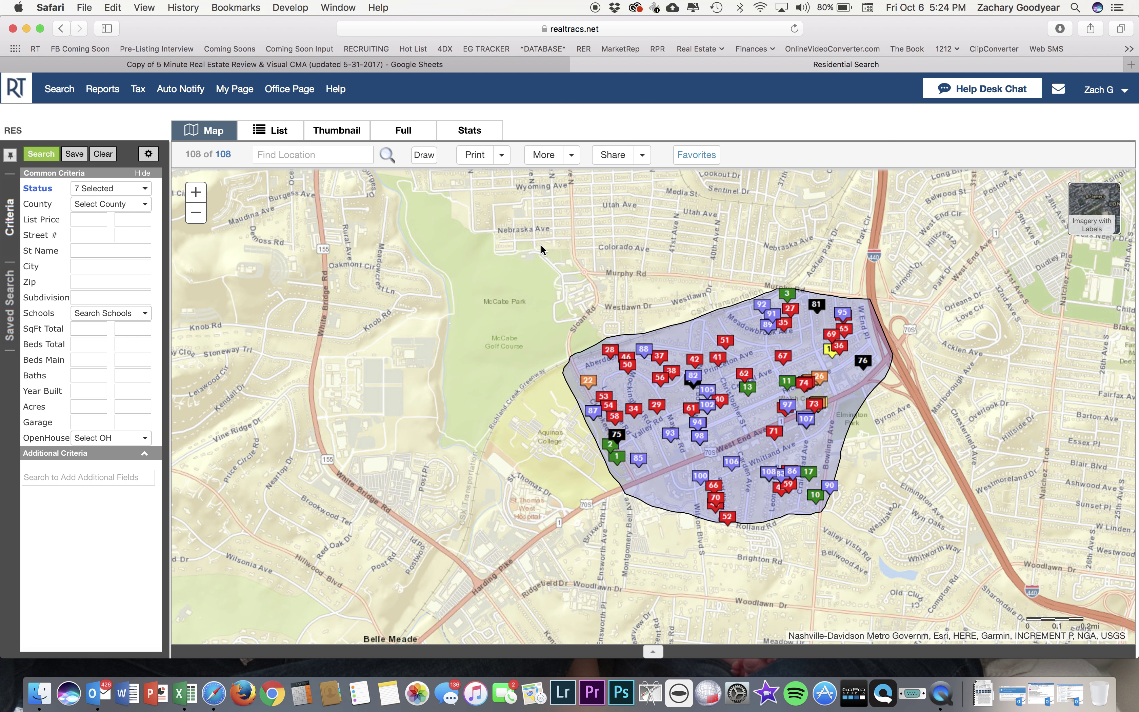
pyautogui.click(270, 130)
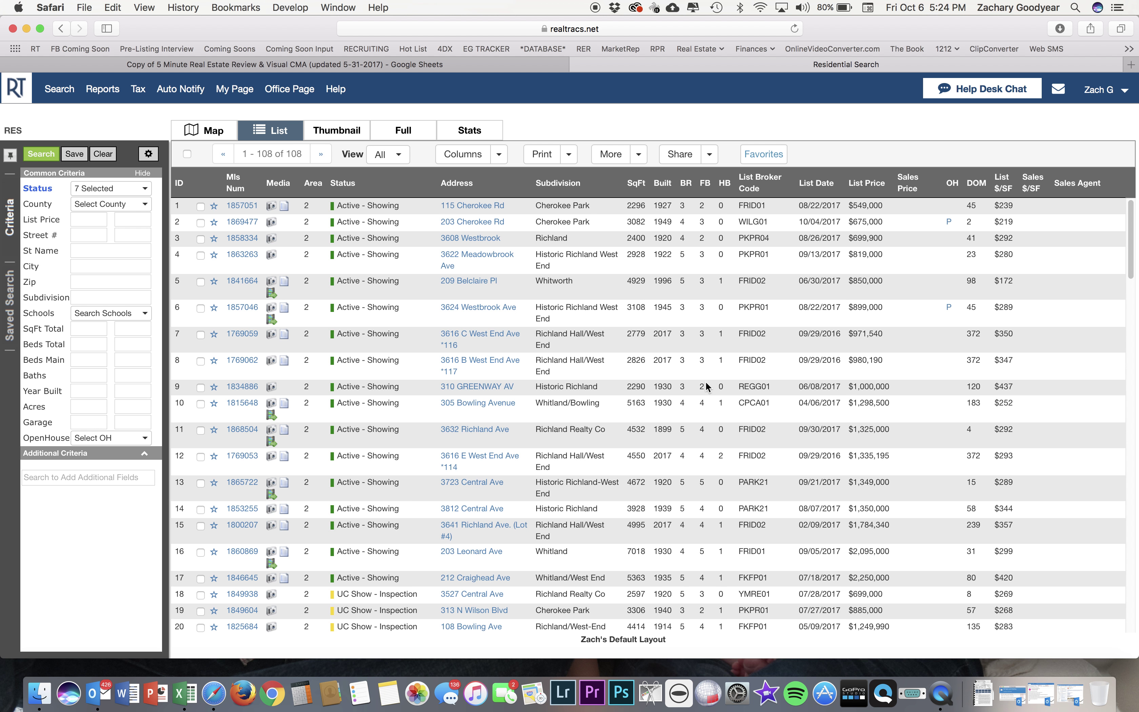
pyautogui.scroll(-5, 650, 383)
pyautogui.scroll(5, 651, 383)
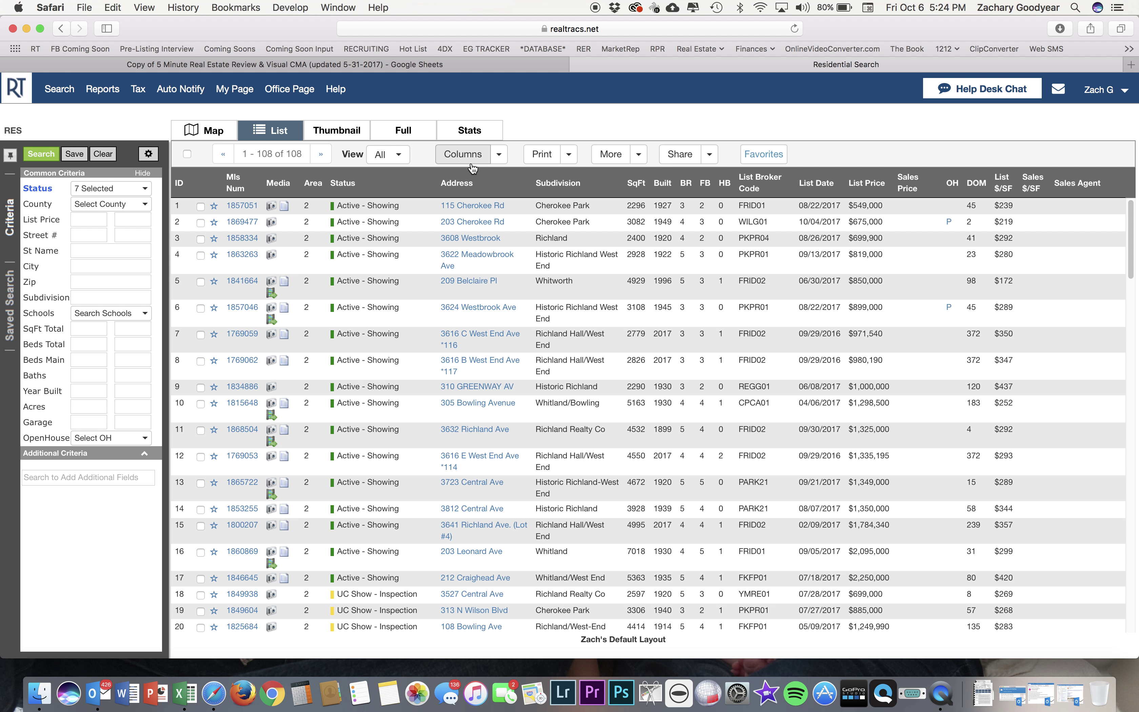
# Download all results with all fields as an Excel file.
pyautogui.click(638, 159)
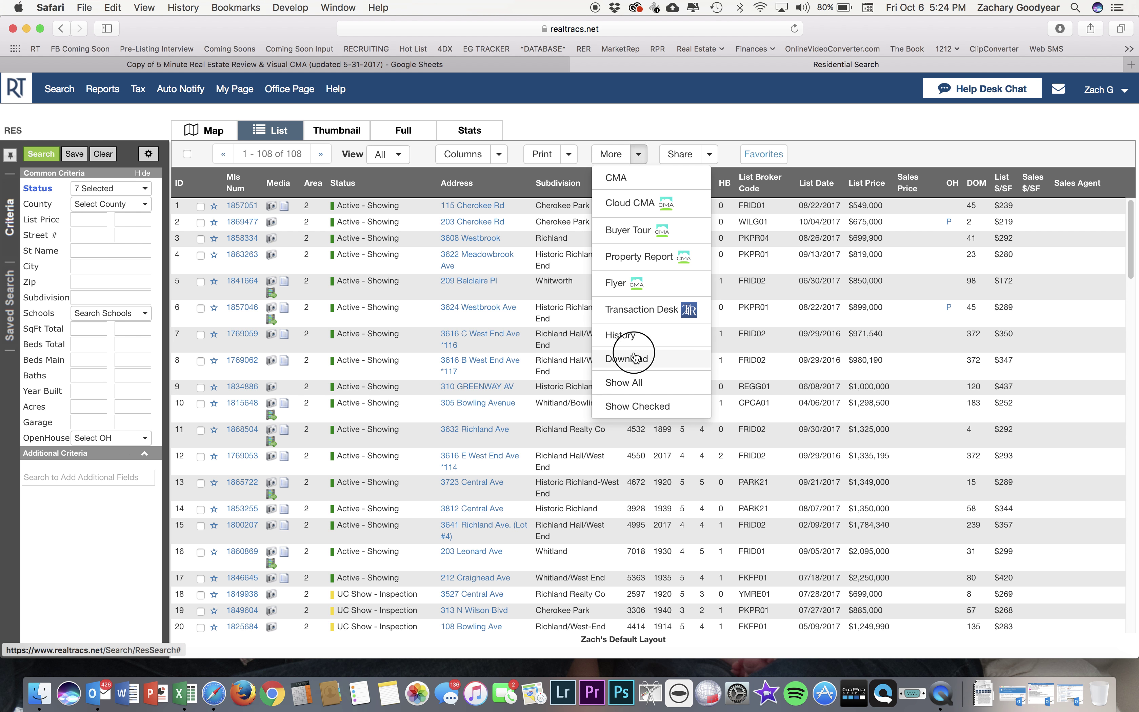
pyautogui.click(635, 359)
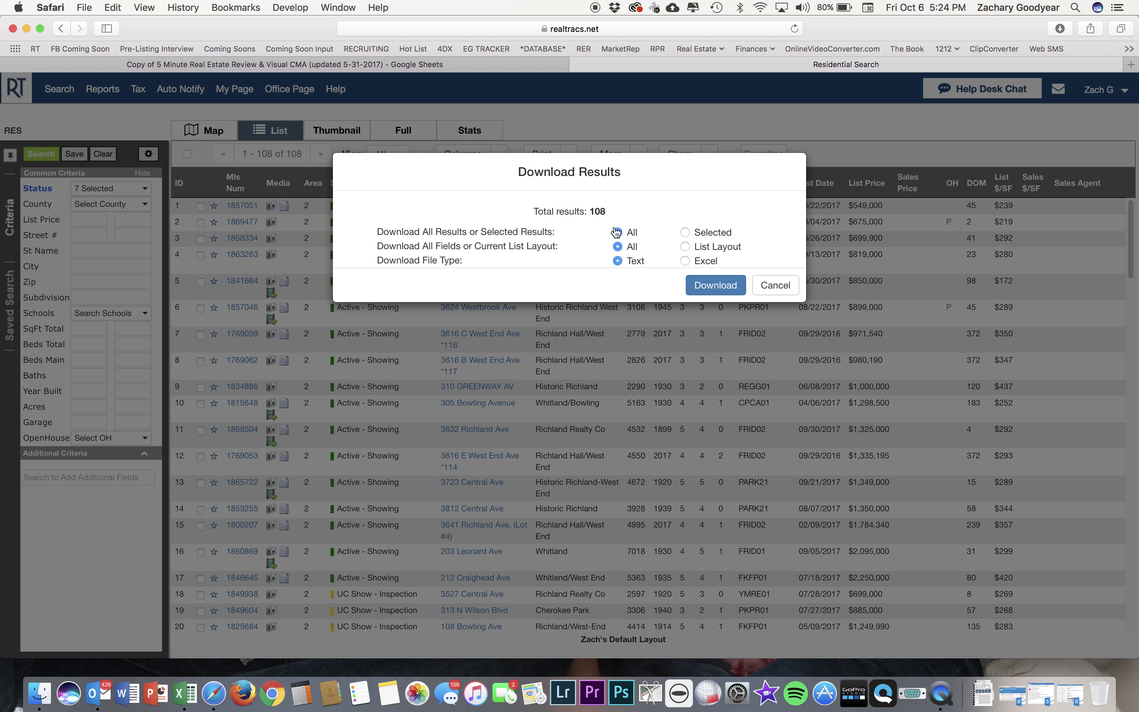
pyautogui.click(617, 247)
pyautogui.click(686, 263)
pyautogui.click(721, 288)
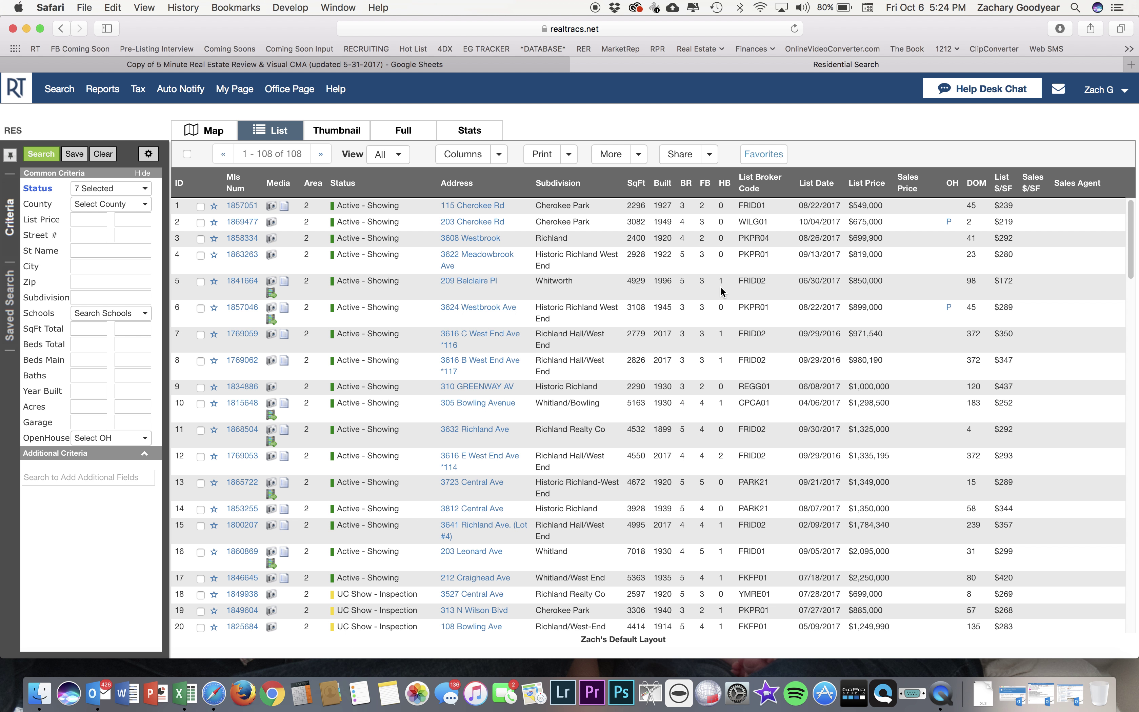
# Quick Look the downloaded spreadsheet from the Dock's Downloads stack.
pyautogui.click(983, 692)
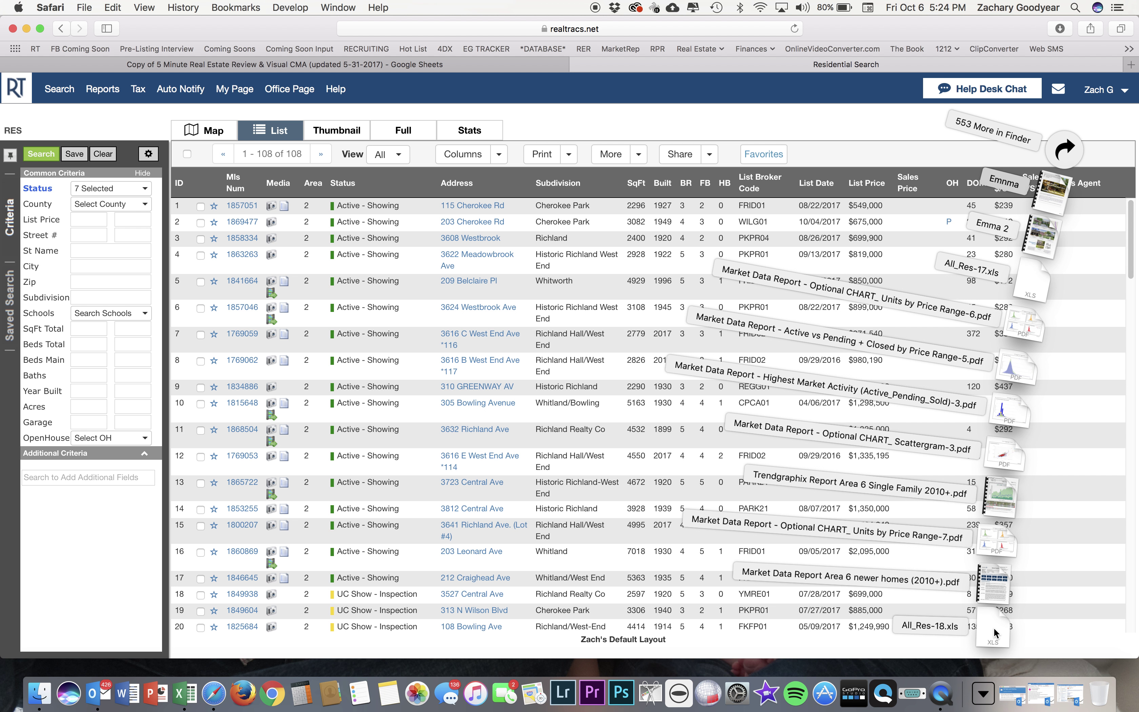
pyautogui.press('space')
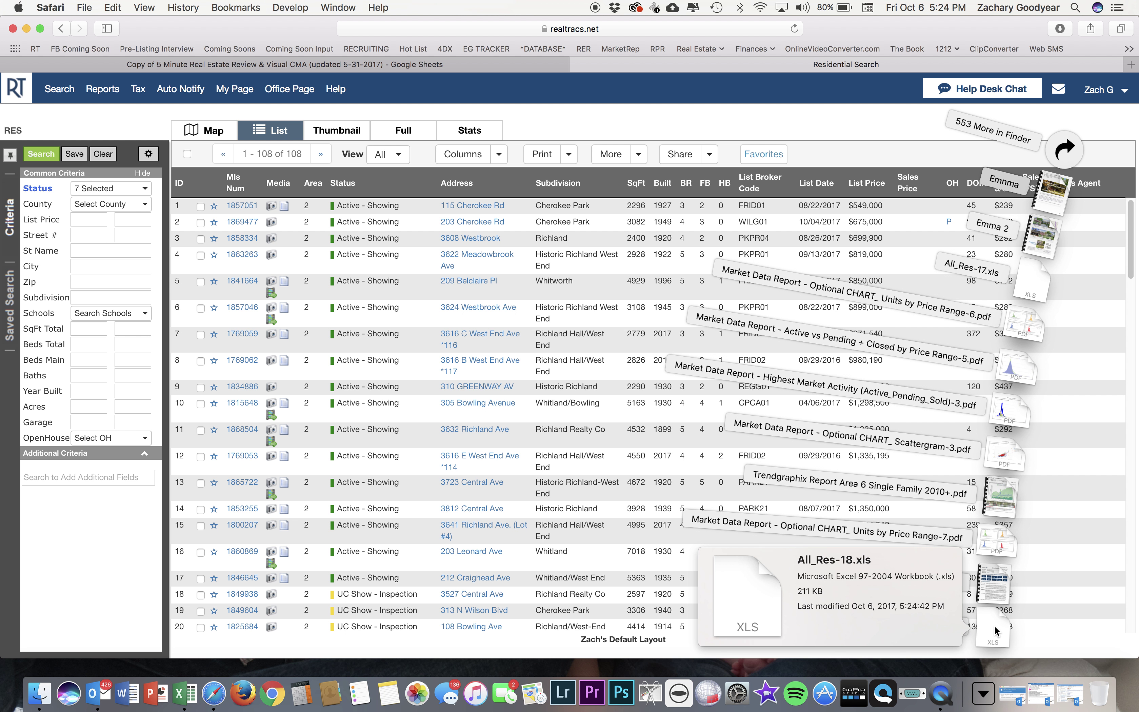
pyautogui.press('space')
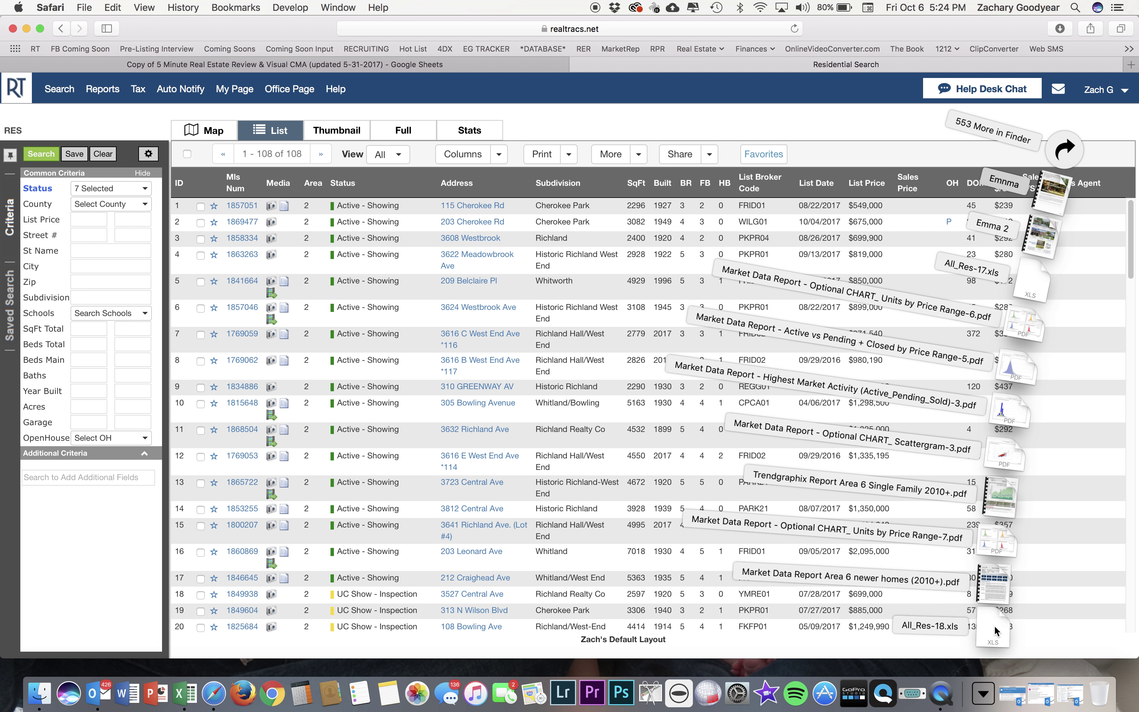
pyautogui.press('space')
pyautogui.press('space')
pyautogui.press('space')
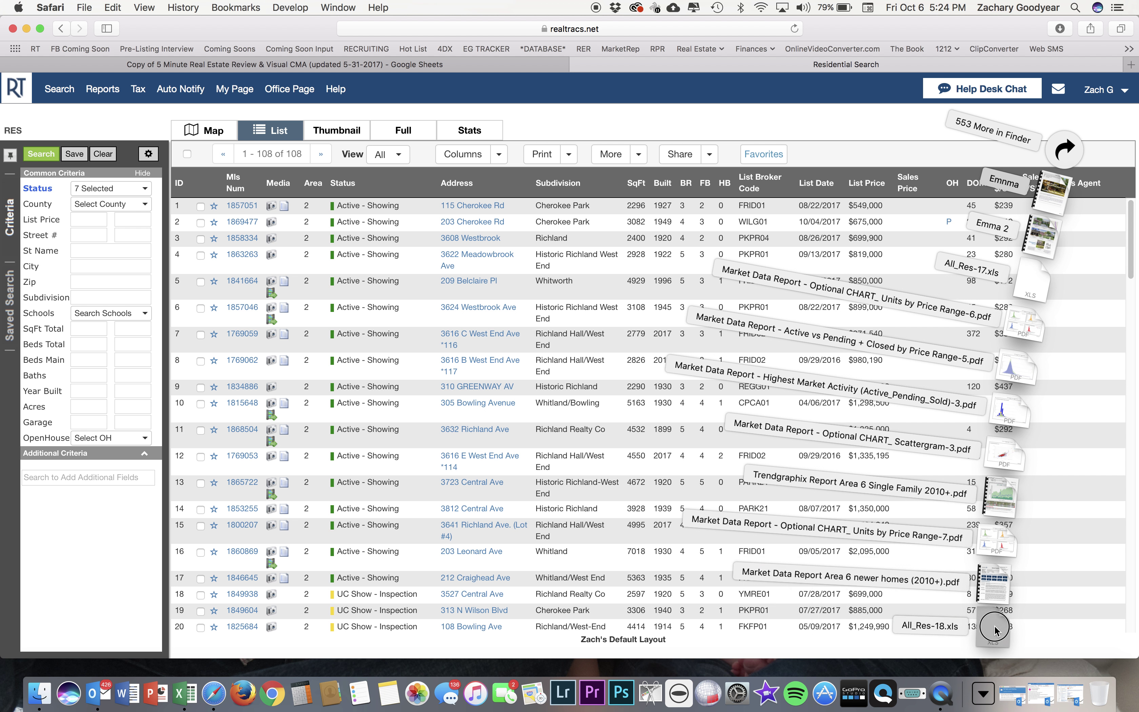
# Open All_Res-18.xls in Excel from the Downloads stack.
pyautogui.rightClick(997, 676)
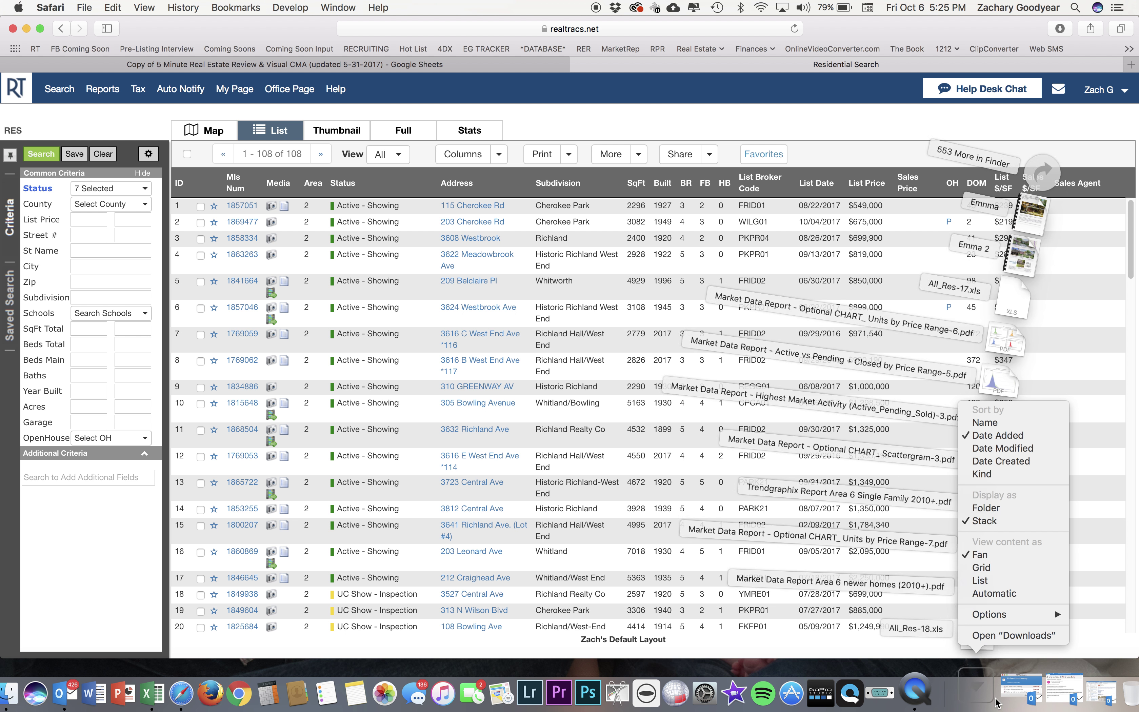
pyautogui.click(992, 688)
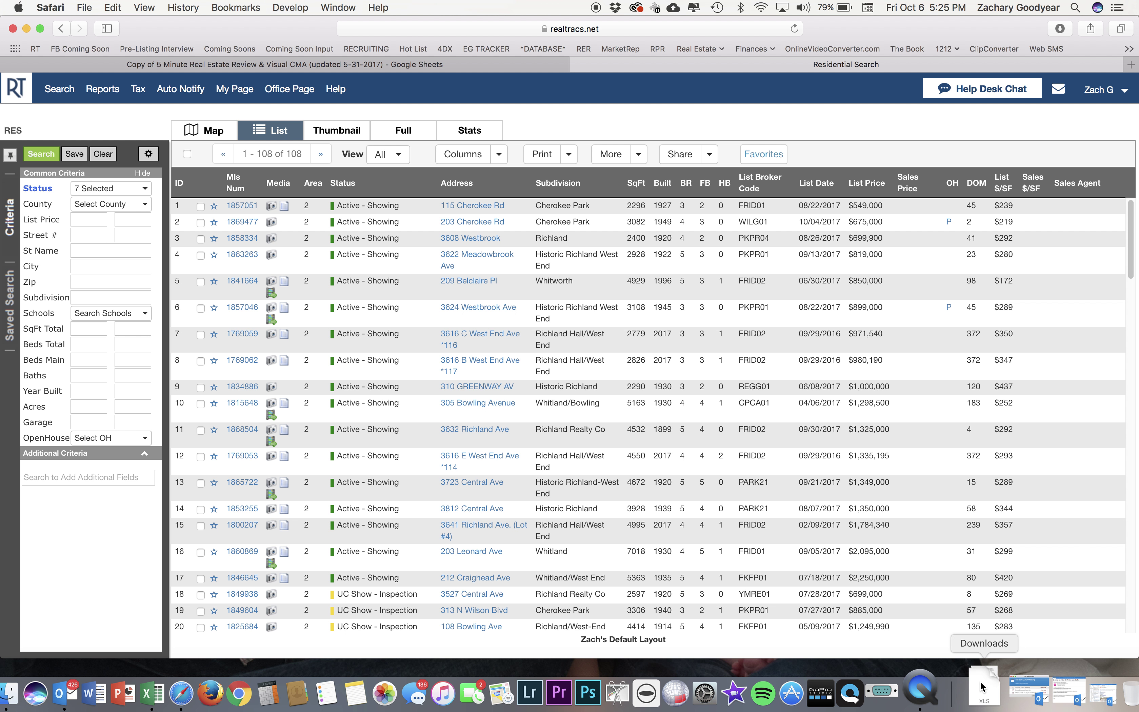
pyautogui.rightClick(980, 688)
pyautogui.click(979, 690)
pyautogui.rightClick(978, 688)
pyautogui.click(982, 688)
pyautogui.click(982, 688)
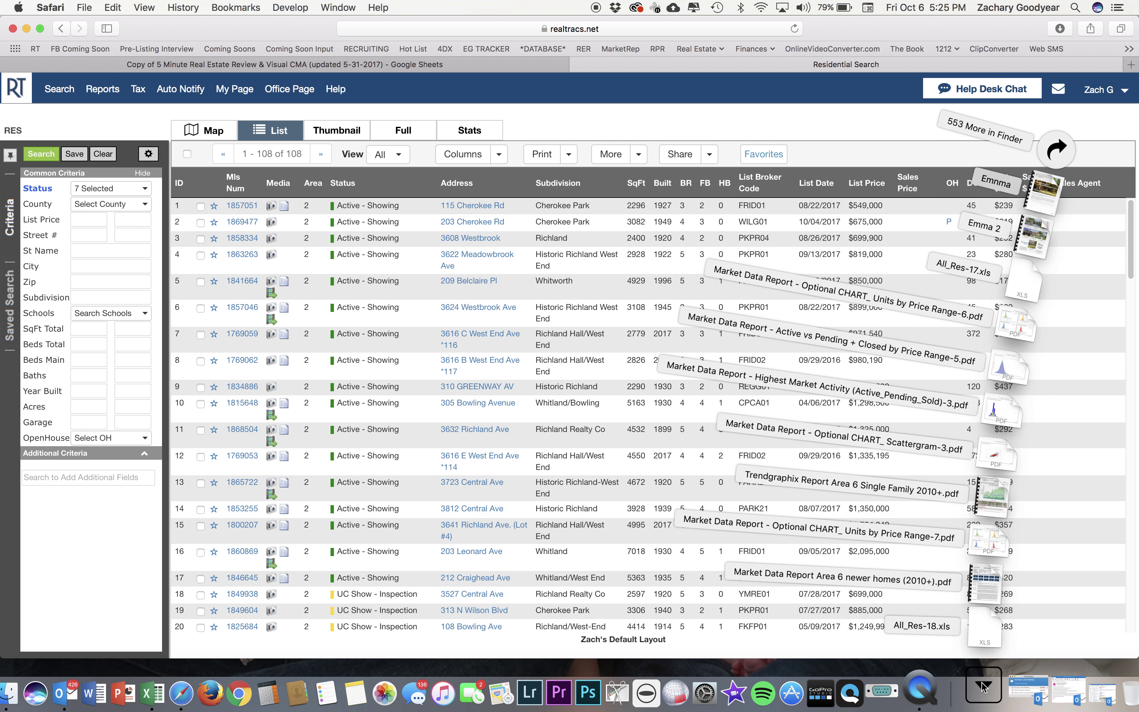
pyautogui.click(988, 628)
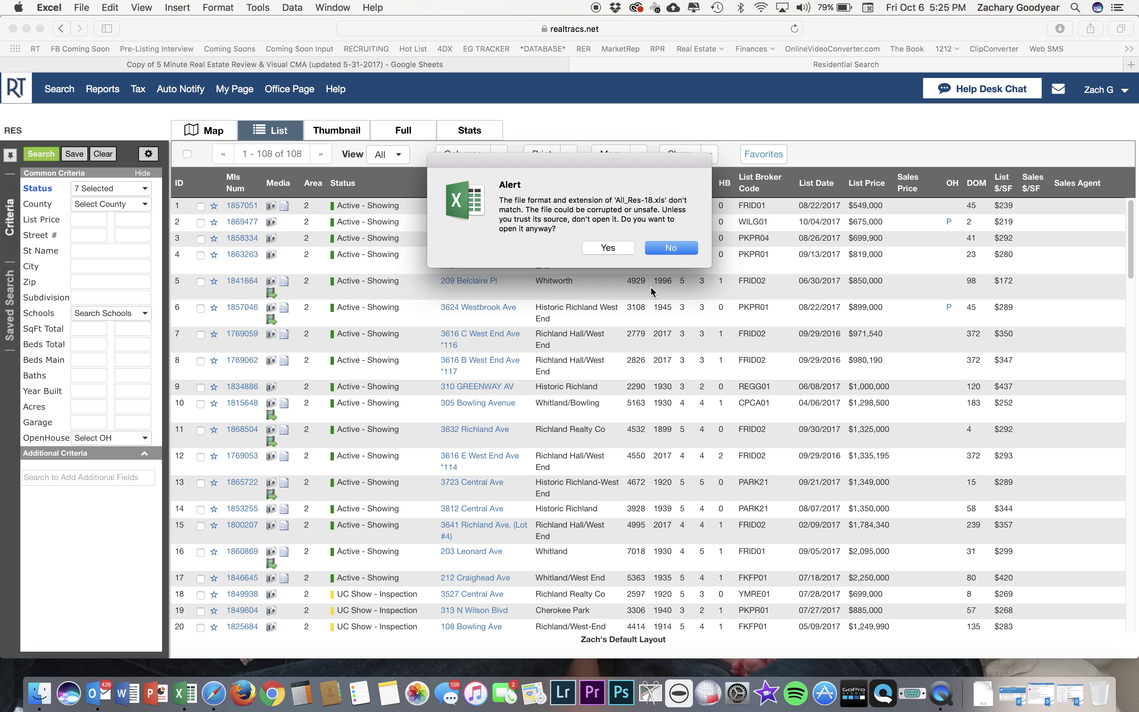
# Accept the format warning to open All_Res-18.xls, then move its window down and right.
pyautogui.click(608, 248)
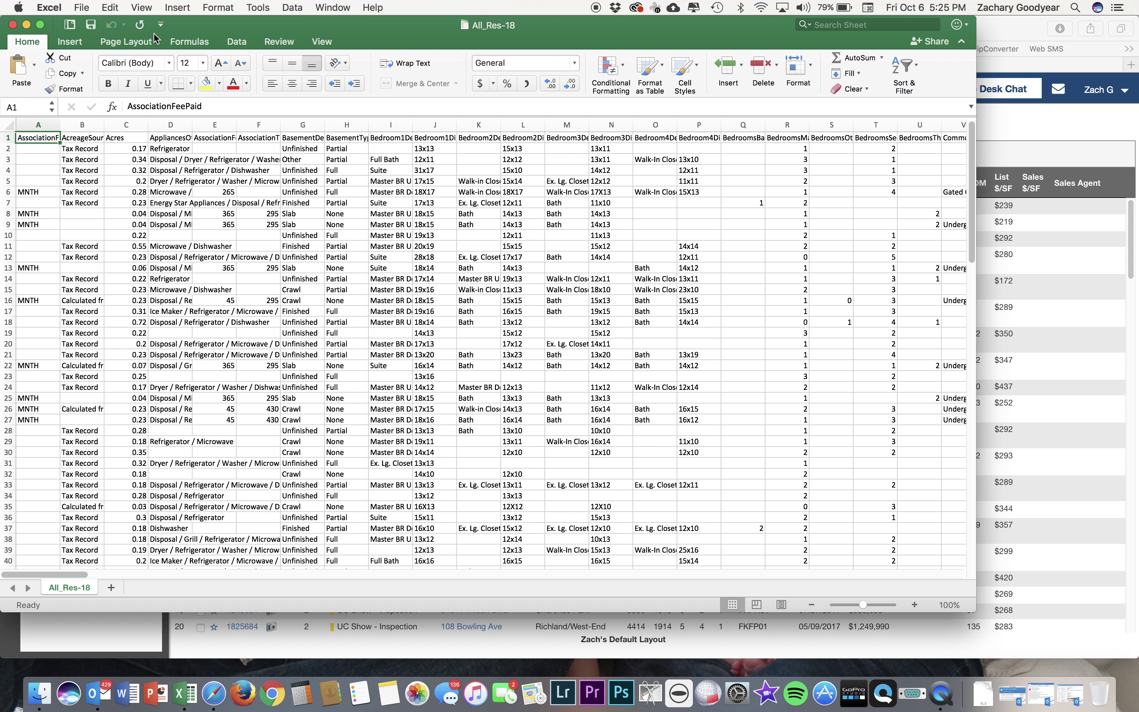
pyautogui.moveTo(222, 27); pyautogui.dragTo(291, 59)
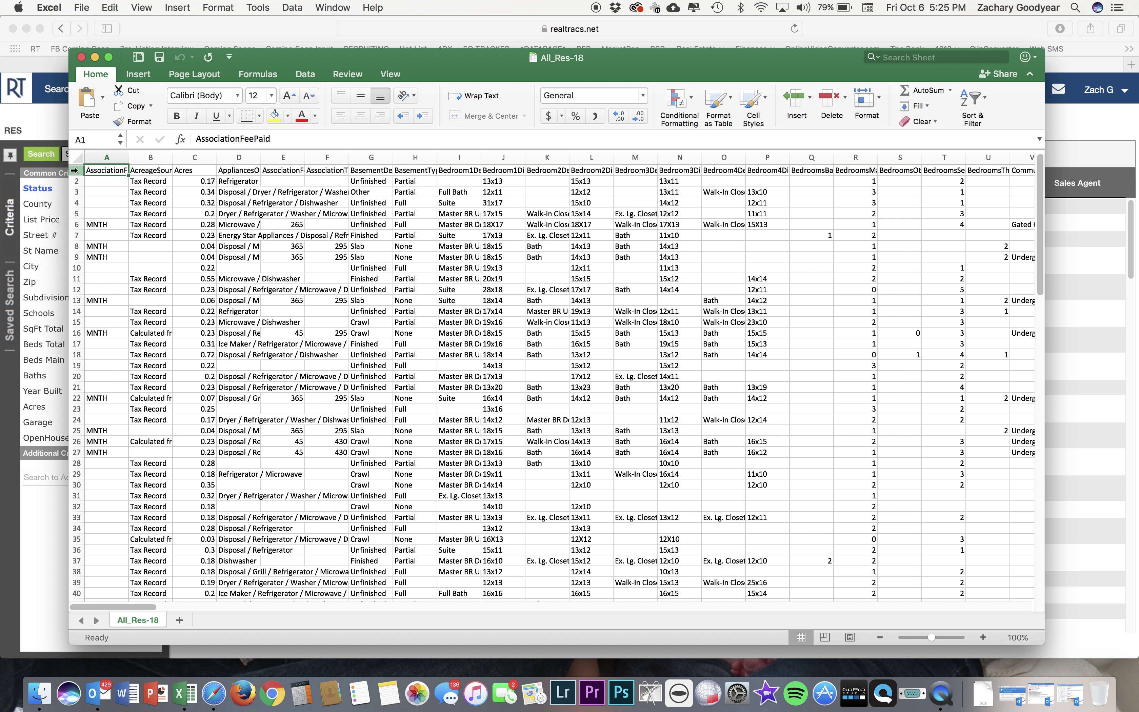
# Copy rows 1–109 of the All_Res-18 listing data and bring the browser back to front.
pyautogui.click(74, 169)
pyautogui.moveTo(74, 170); pyautogui.dragTo(78, 386)
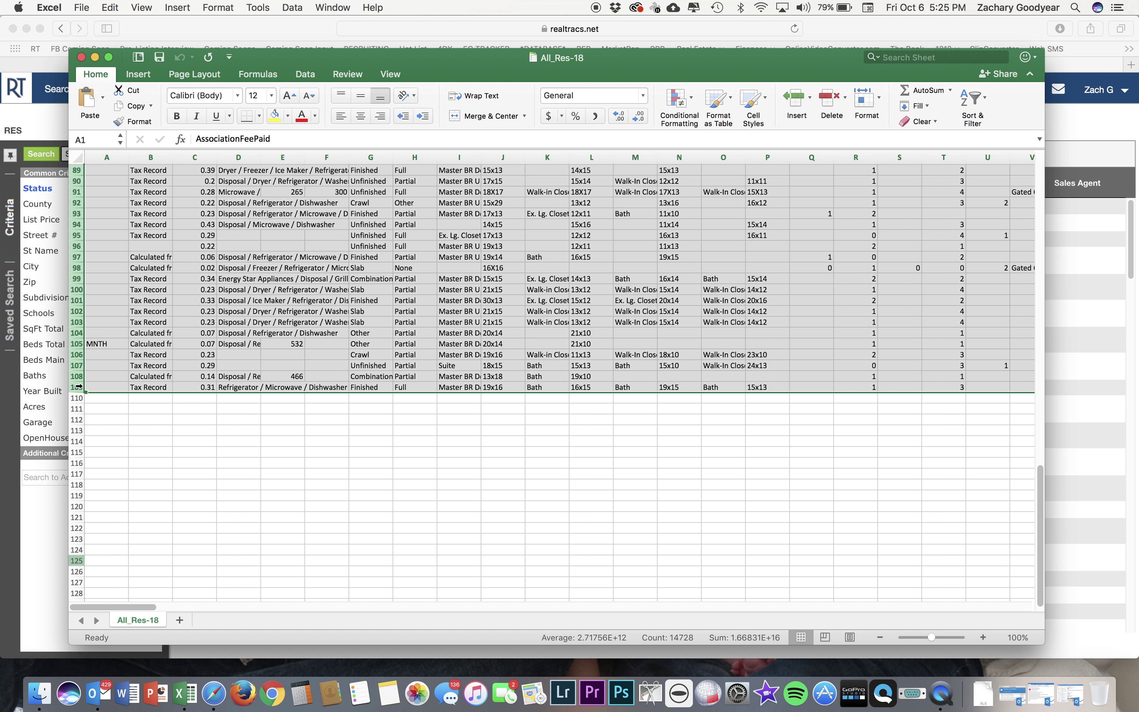
pyautogui.press('super+c')
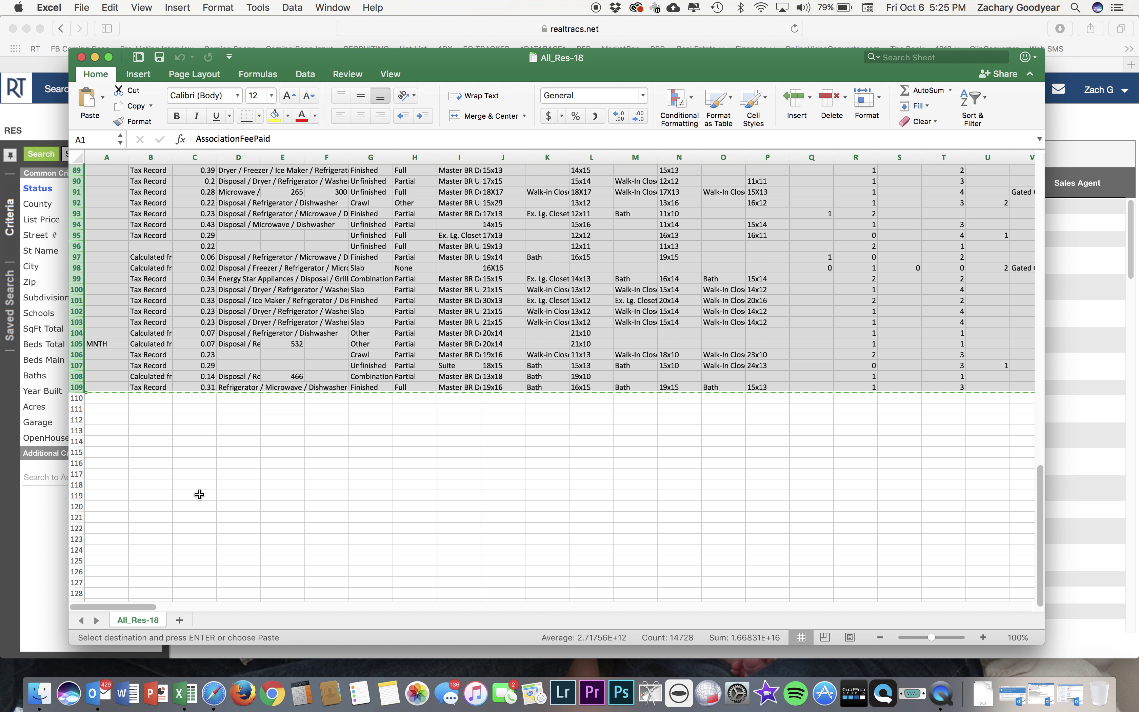
pyautogui.click(1068, 397)
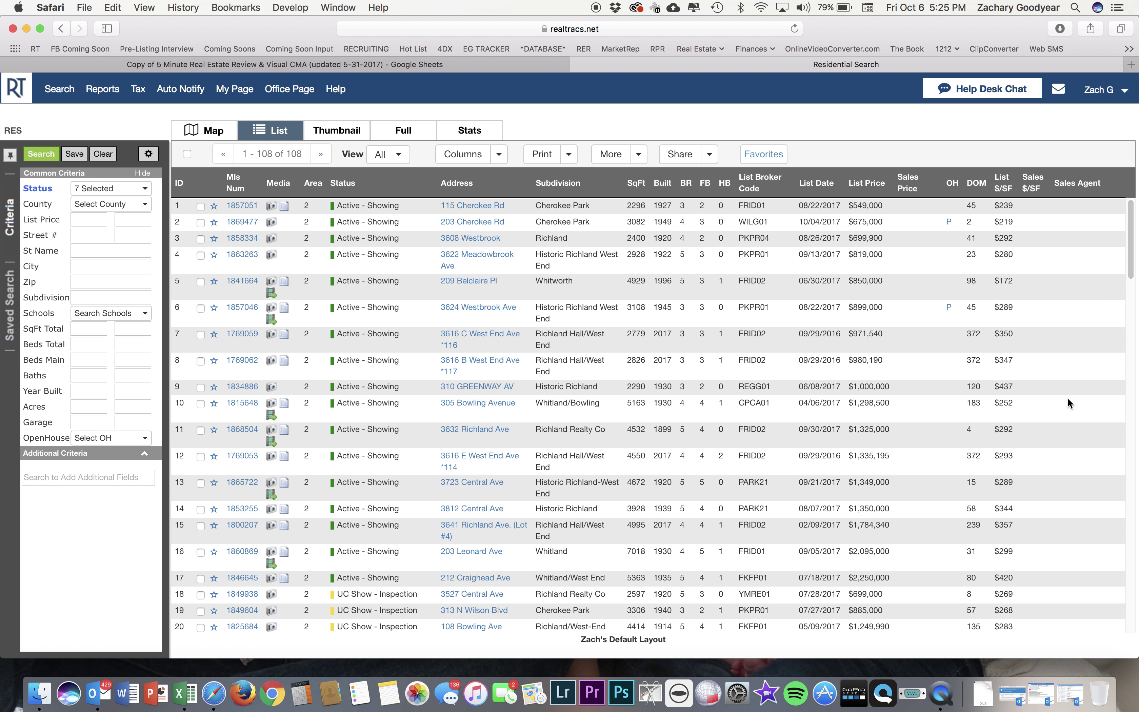
# Paste the copied RealTracs listing data into cell A1 of the PASTE Raw Data Here sheet.
pyautogui.click(500, 65)
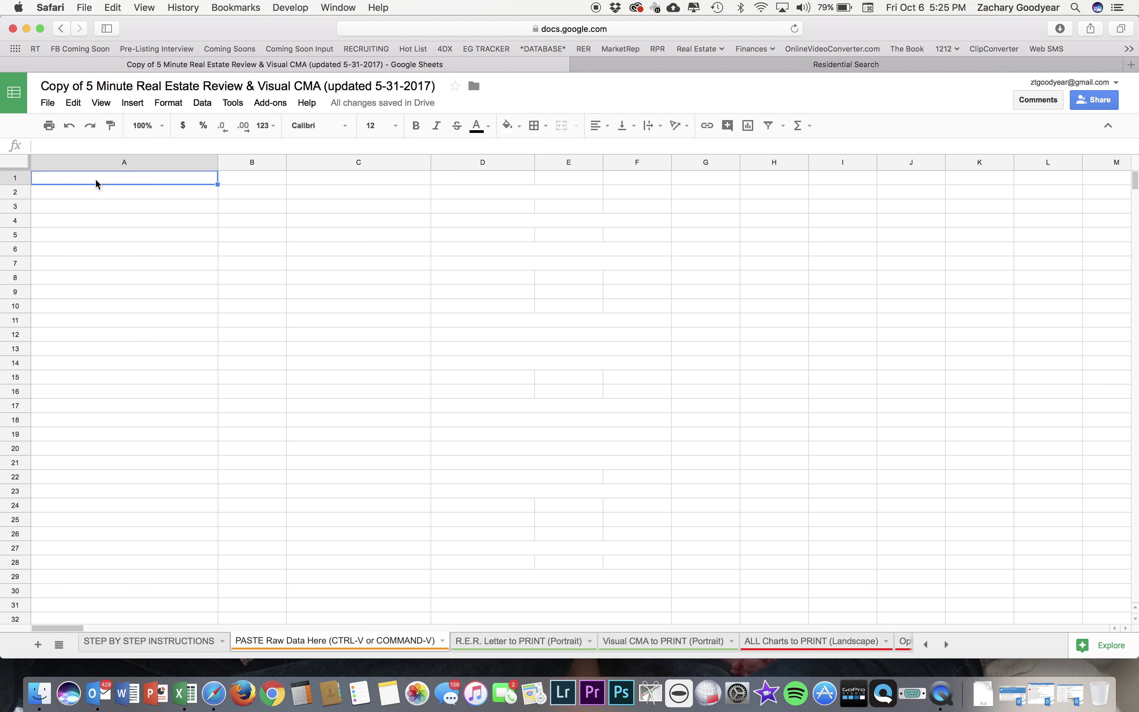
pyautogui.press('super+v')
pyautogui.press('super+v')
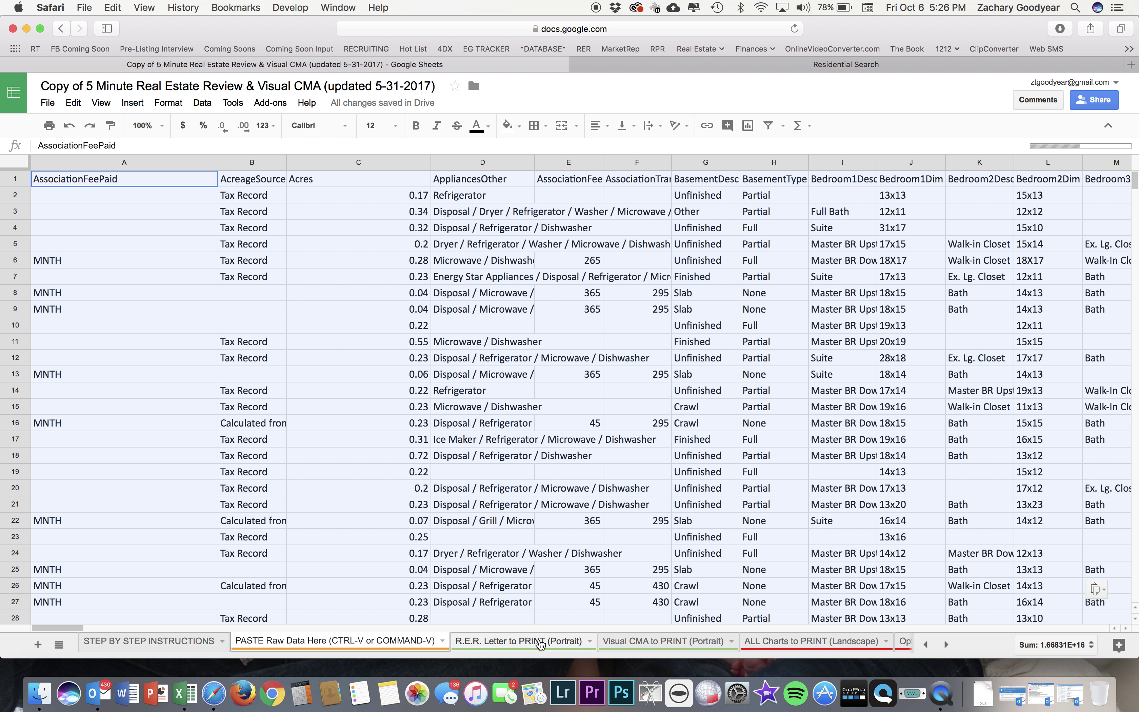
# Open the R.E.R. Letter to PRINT (Portrait) sheet and review its stats: 17 for sale, 48 closed, $276 per sq ft.
pyautogui.click(522, 640)
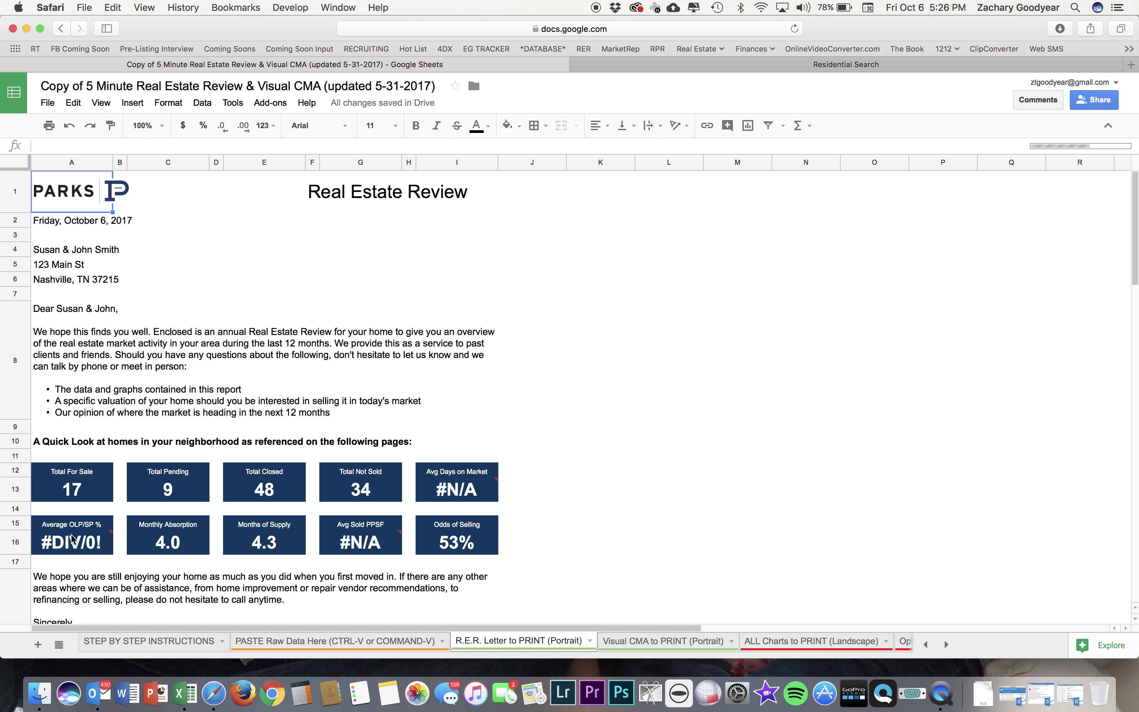
pyautogui.moveTo(61, 547)
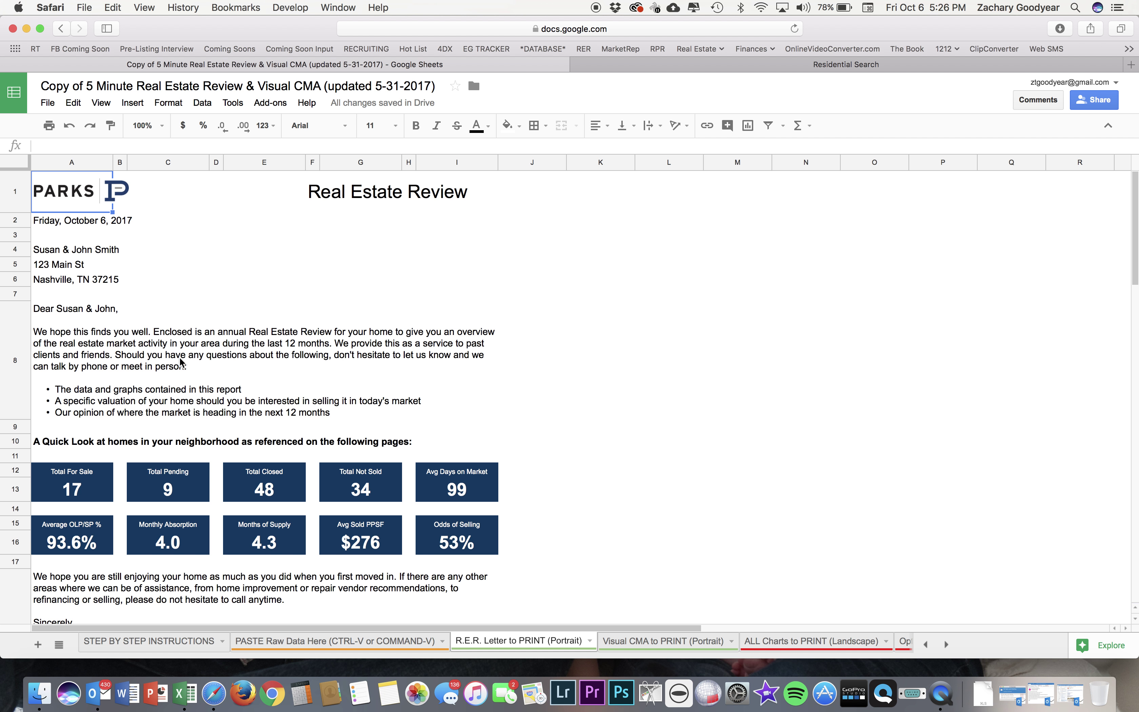
pyautogui.scroll(-1, 182, 362)
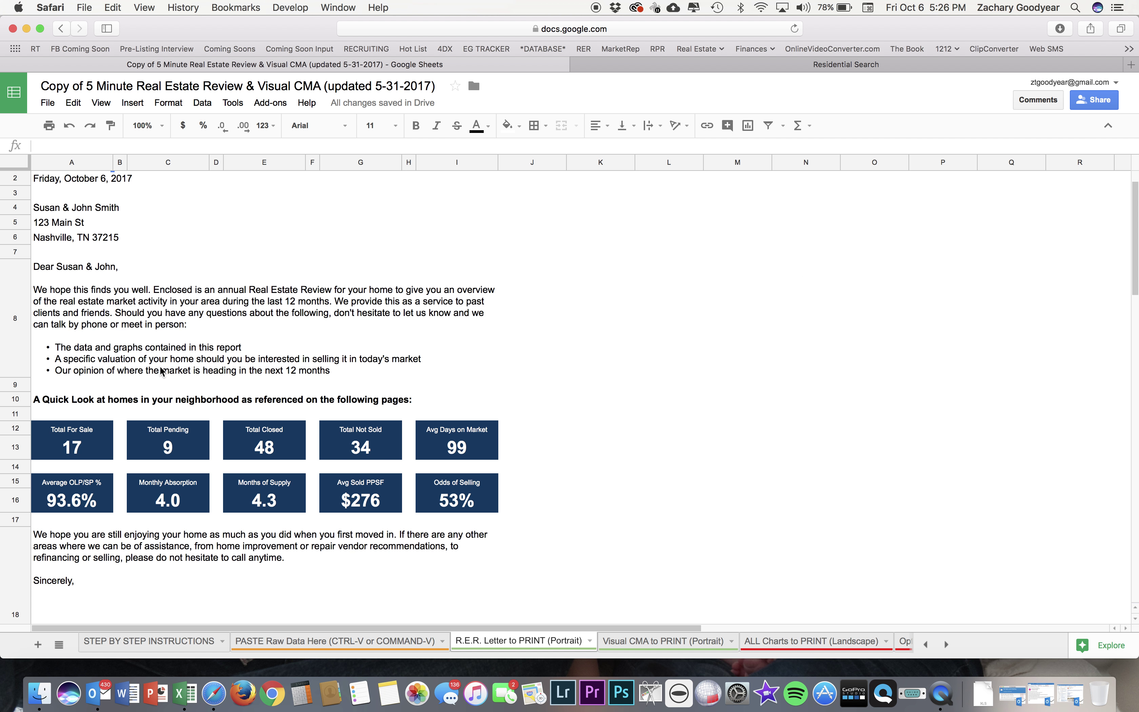
pyautogui.scroll(1, 114, 273)
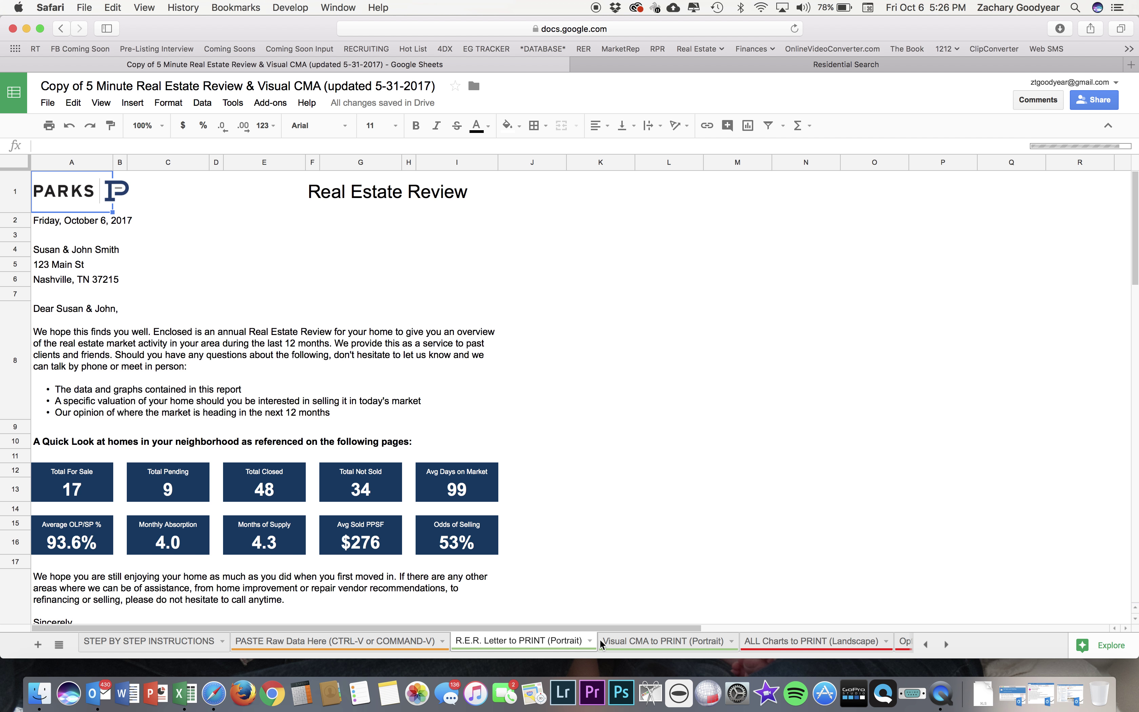
# Check the letter's date, client name, street address, city line and body cells from A2 to A8.
pyautogui.click(49, 228)
pyautogui.click(48, 254)
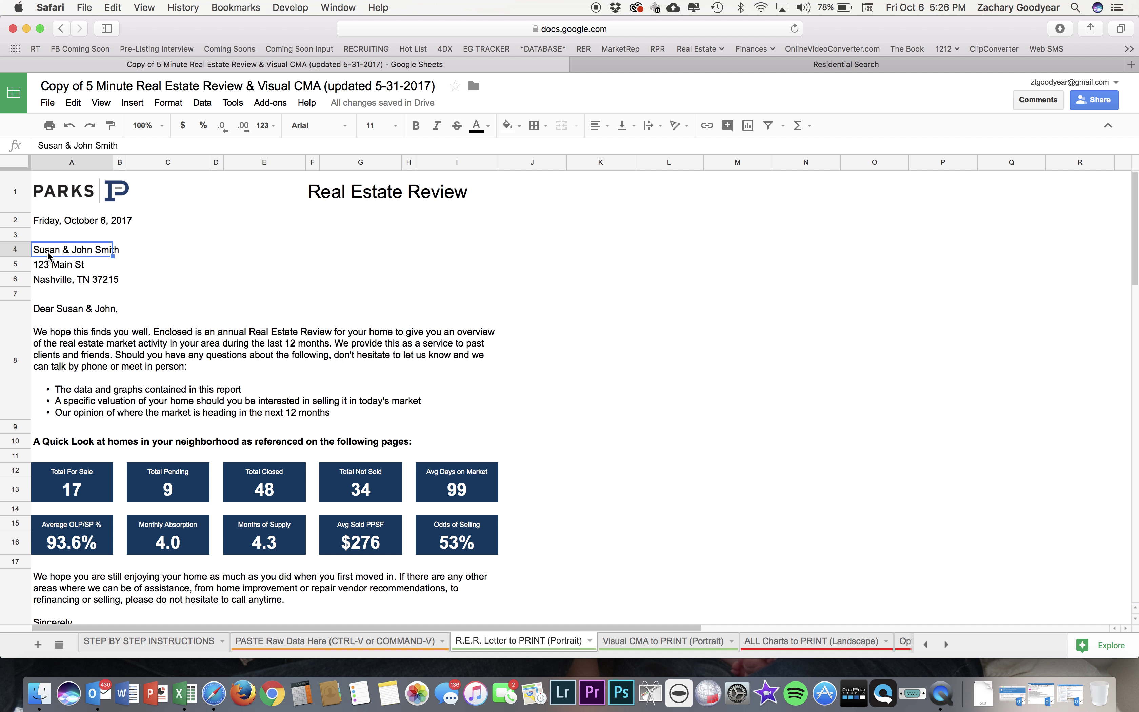
pyautogui.click(47, 269)
pyautogui.click(49, 282)
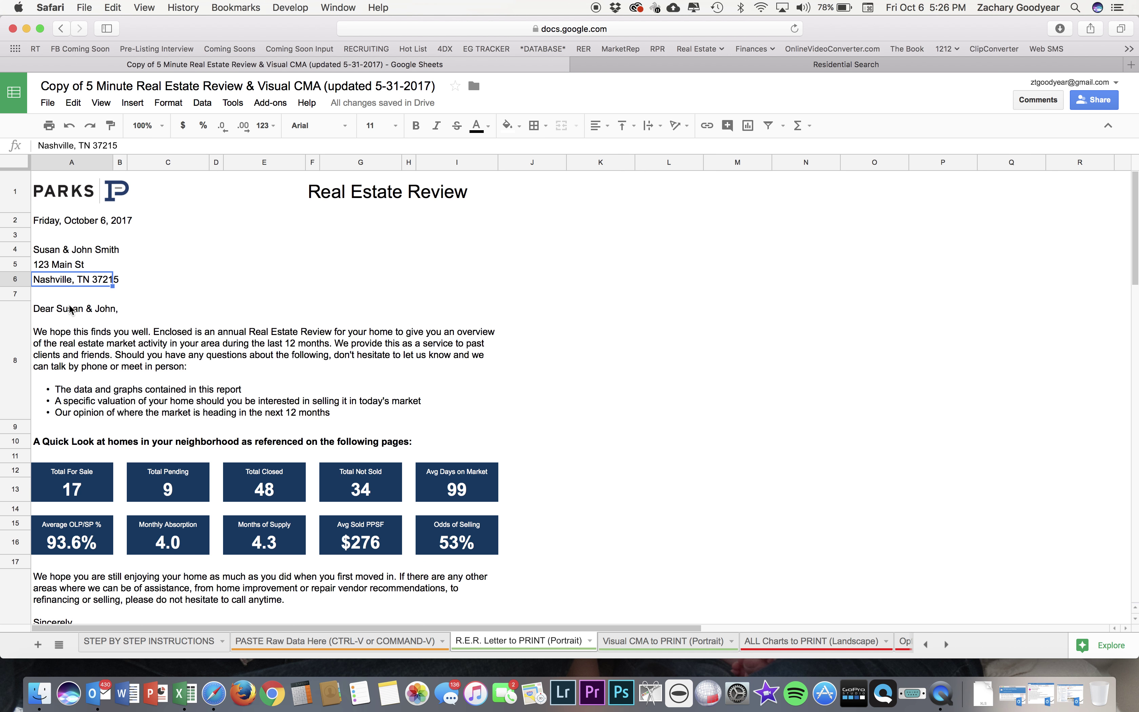
pyautogui.click(62, 311)
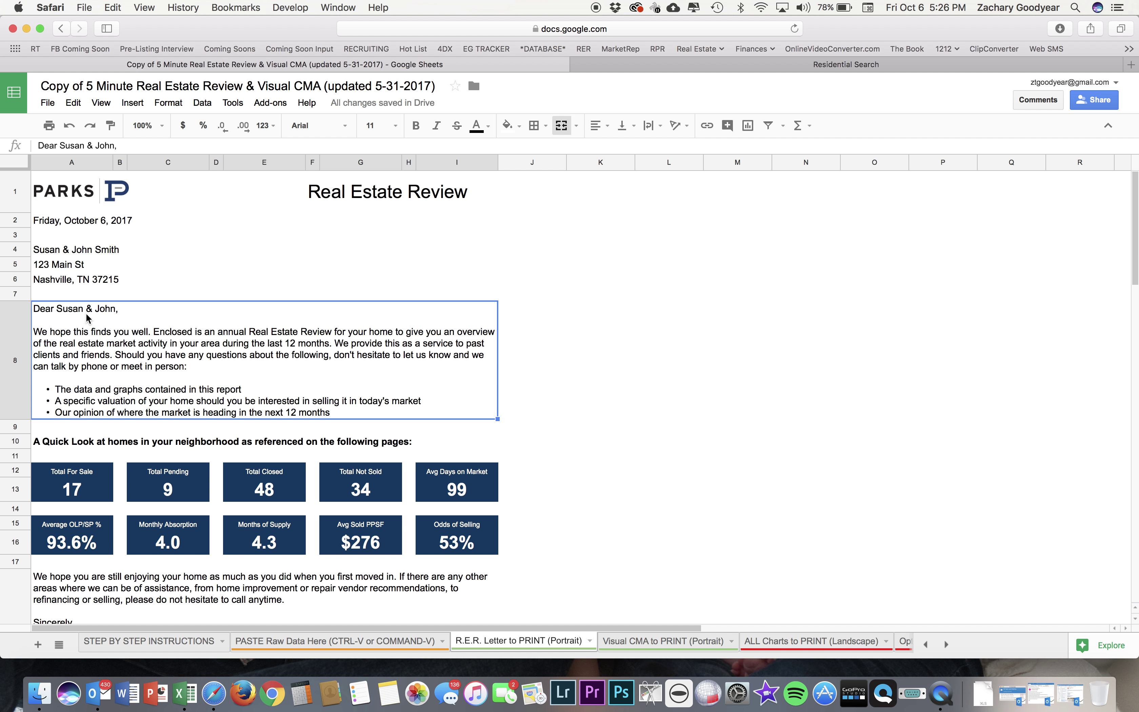
# Replace the two names in the cell A8 greeting with 'Mary' and 'Joes'.
pyautogui.doubleClick(60, 313)
pyautogui.moveTo(58, 308); pyautogui.dragTo(86, 308)
pyautogui.write('Mary')
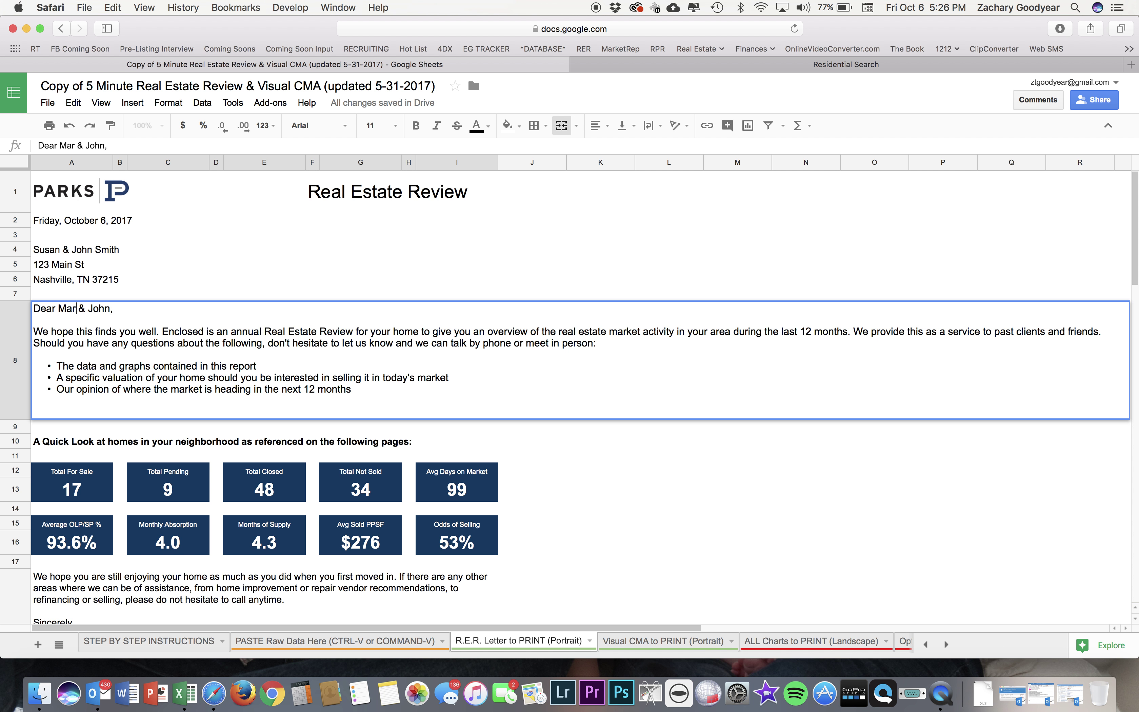
pyautogui.doubleClick(104, 308)
pyautogui.write('Joes')
pyautogui.click(138, 278)
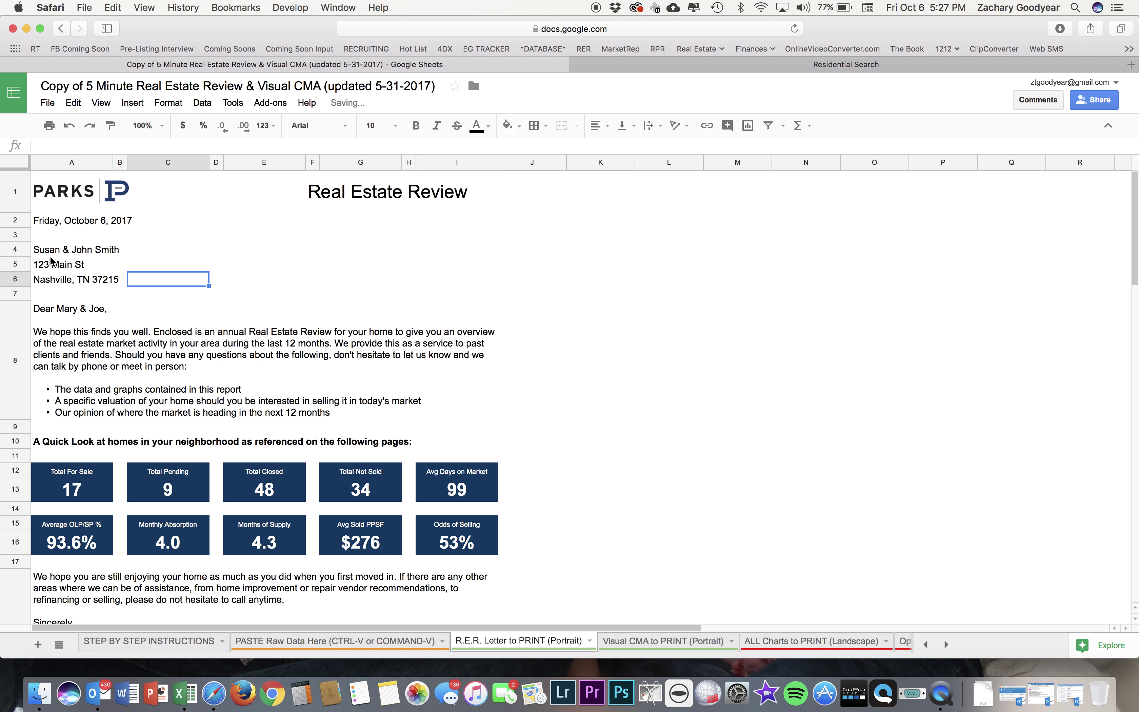
pyautogui.scroll(-3, 232, 356)
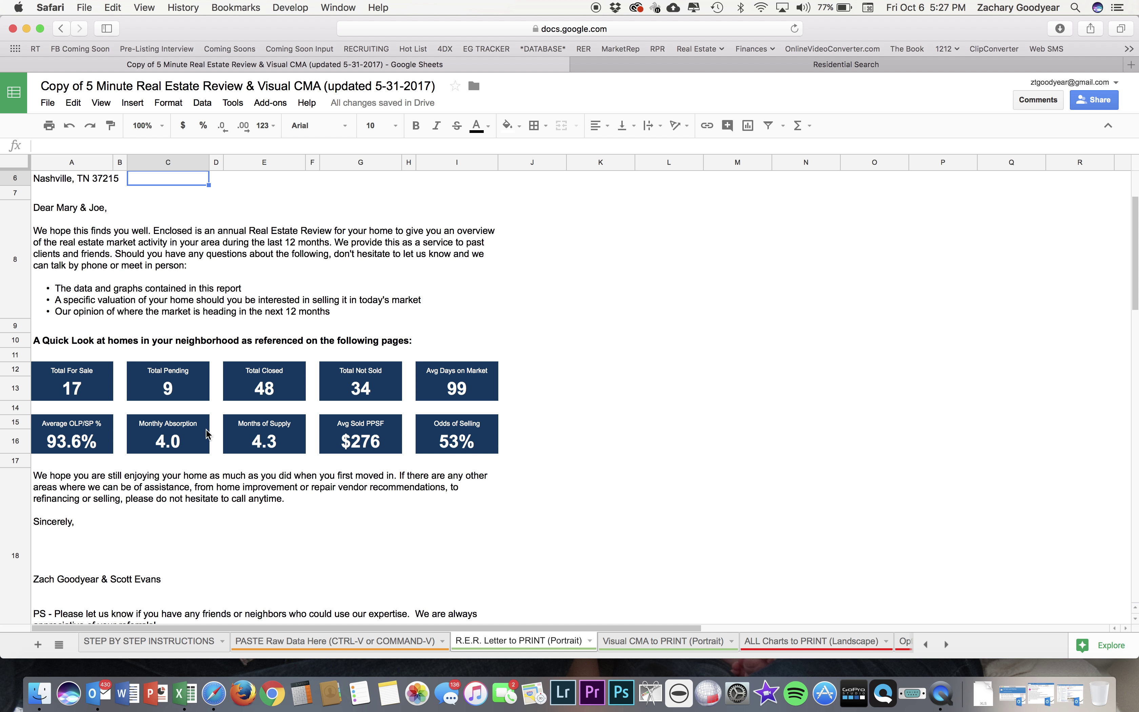
pyautogui.doubleClick(137, 291)
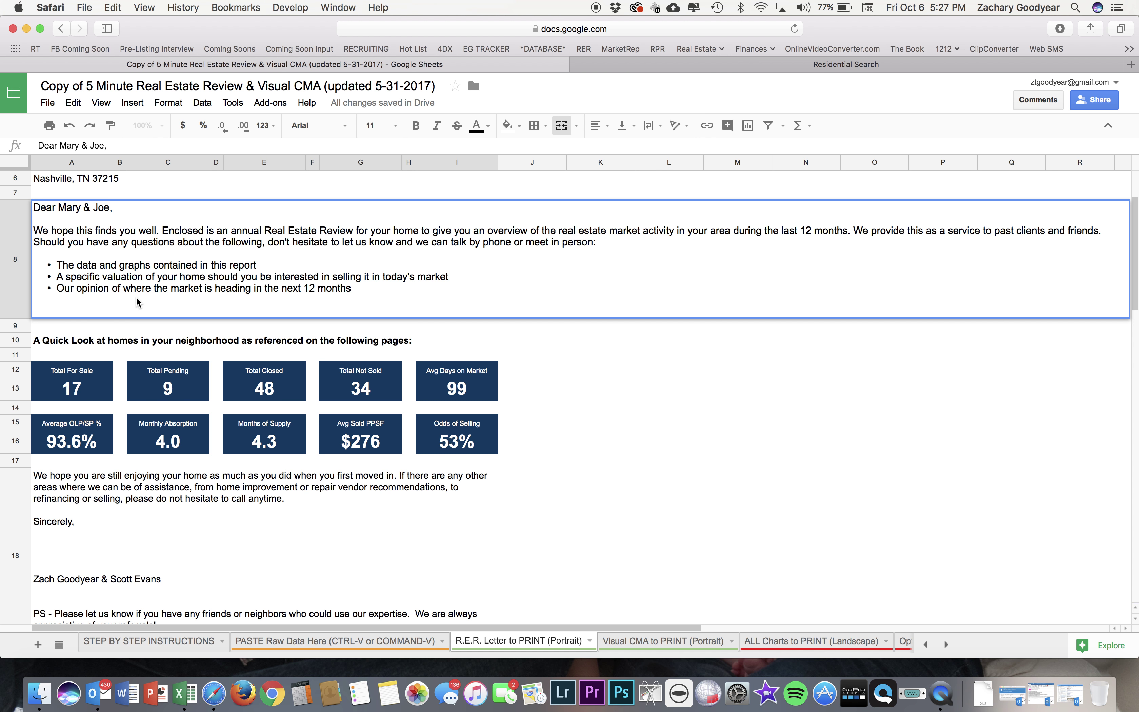
pyautogui.click(145, 345)
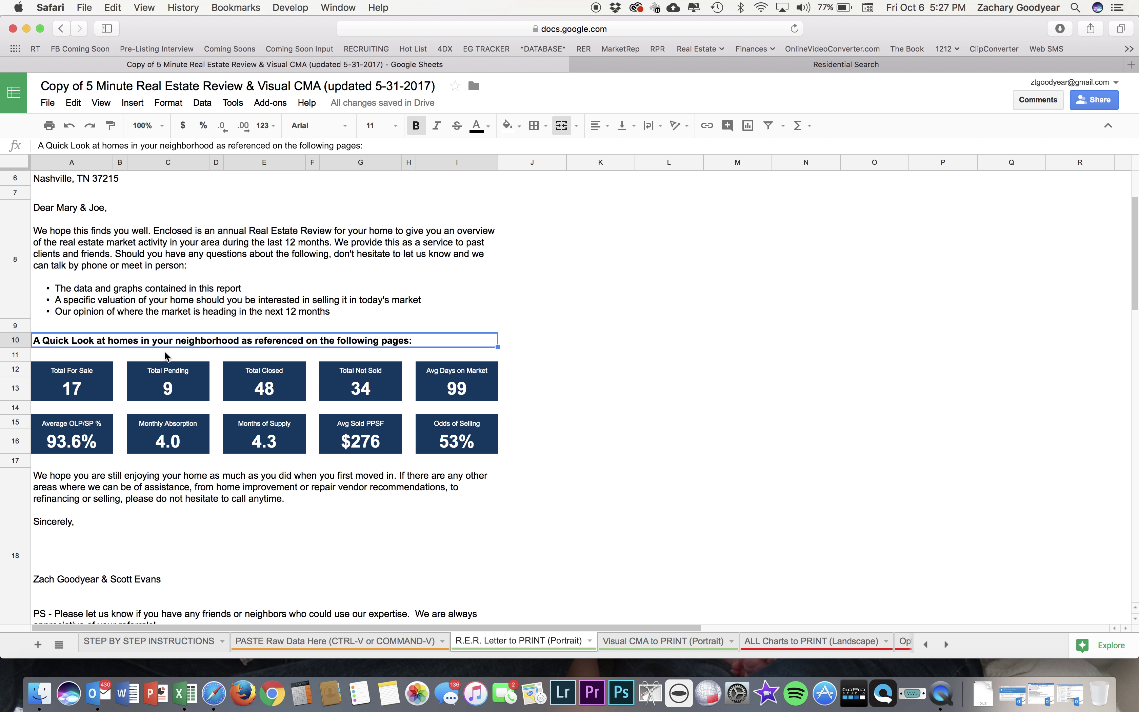
# Review the full letter with all ten stats, then go to the Visual CMA sheet.
pyautogui.scroll(-5, 216, 382)
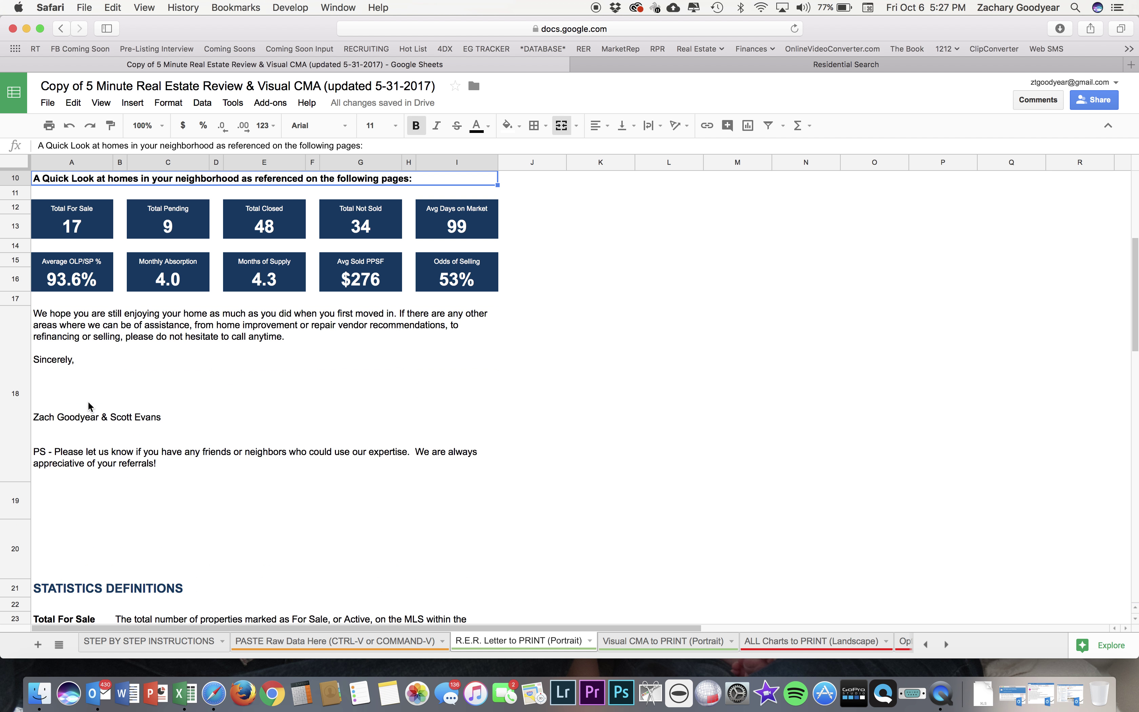
pyautogui.scroll(5, 121, 385)
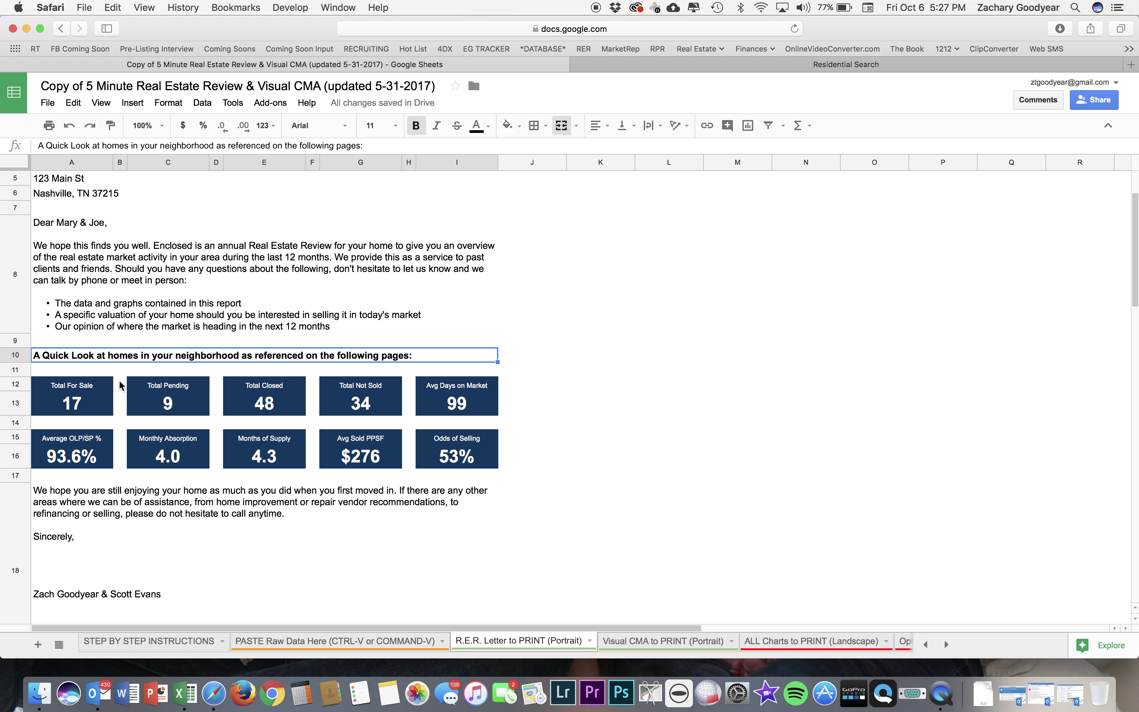
pyautogui.scroll(3, 536, 591)
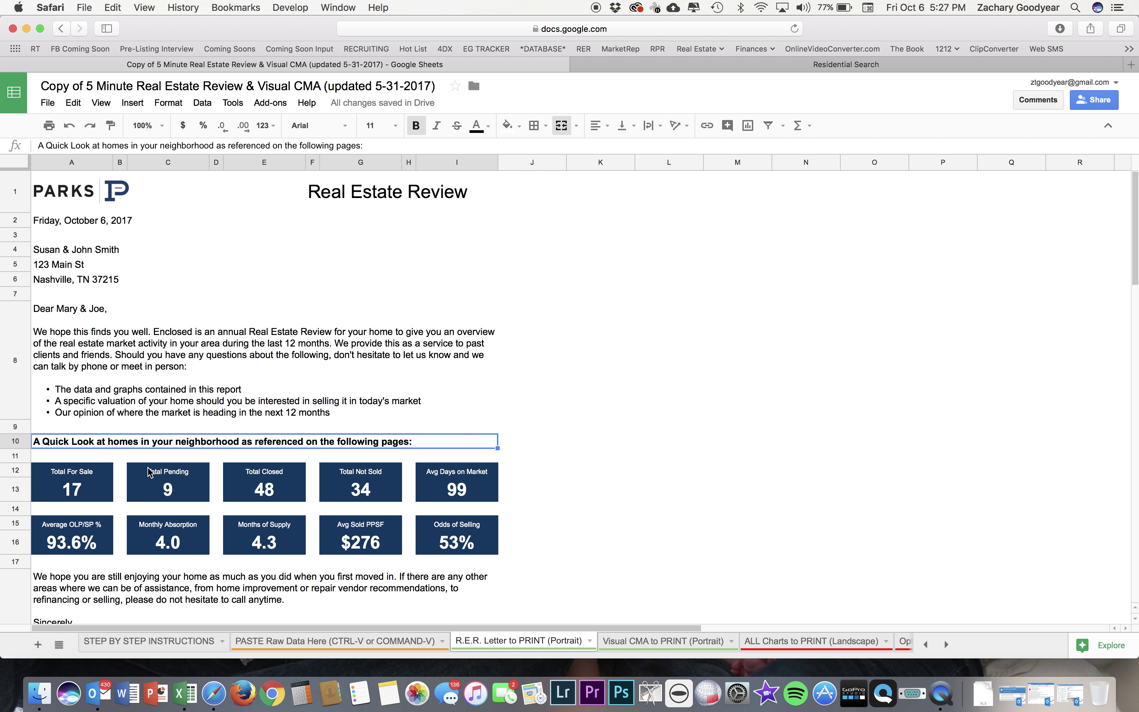
pyautogui.click(671, 640)
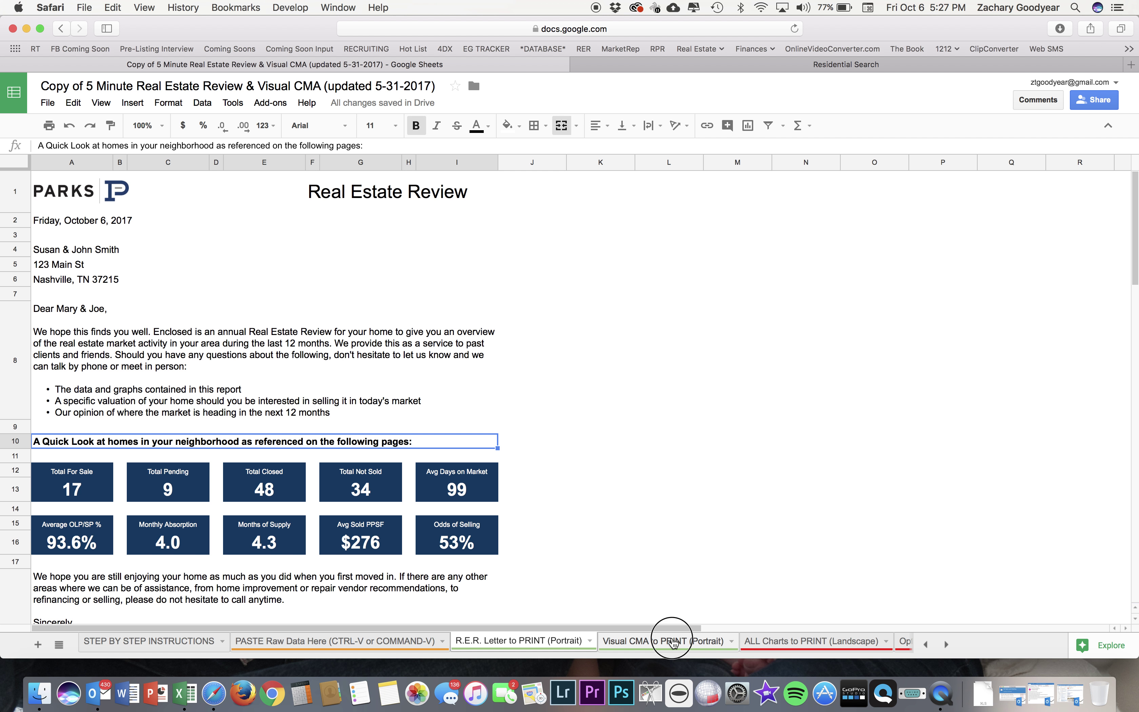
# Scroll through the four charts on ALL Charts to PRINT (Landscape), then move to the Visual CMA sheet.
pyautogui.click(790, 641)
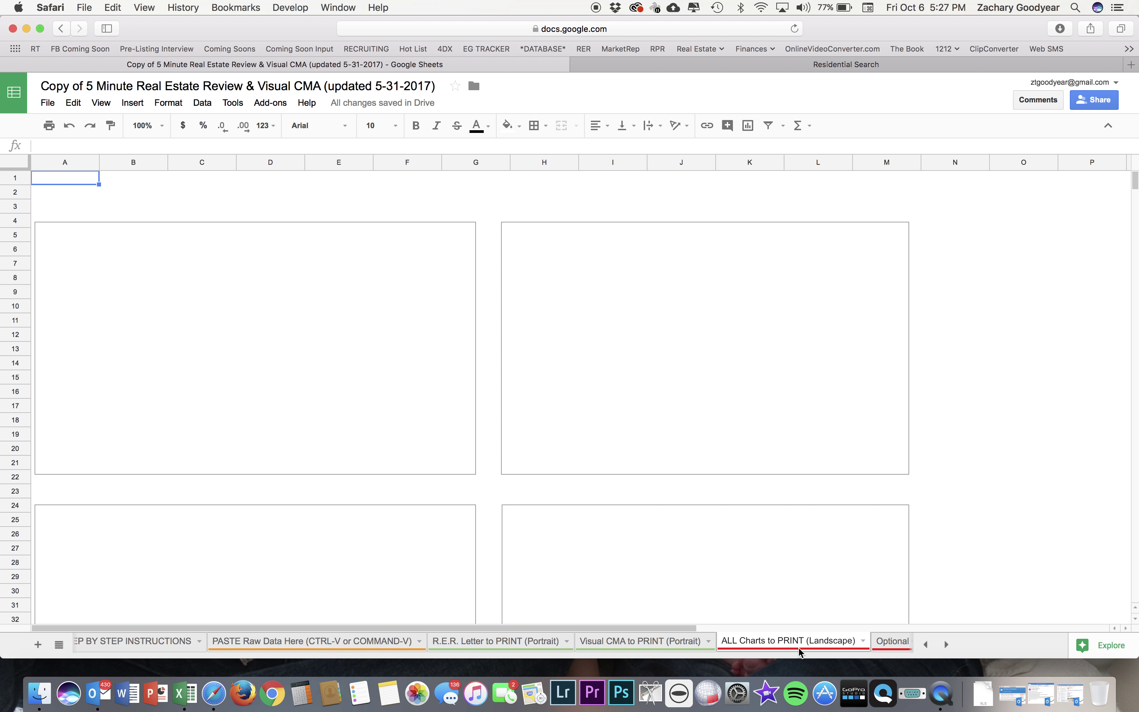
pyautogui.scroll(-3, 432, 401)
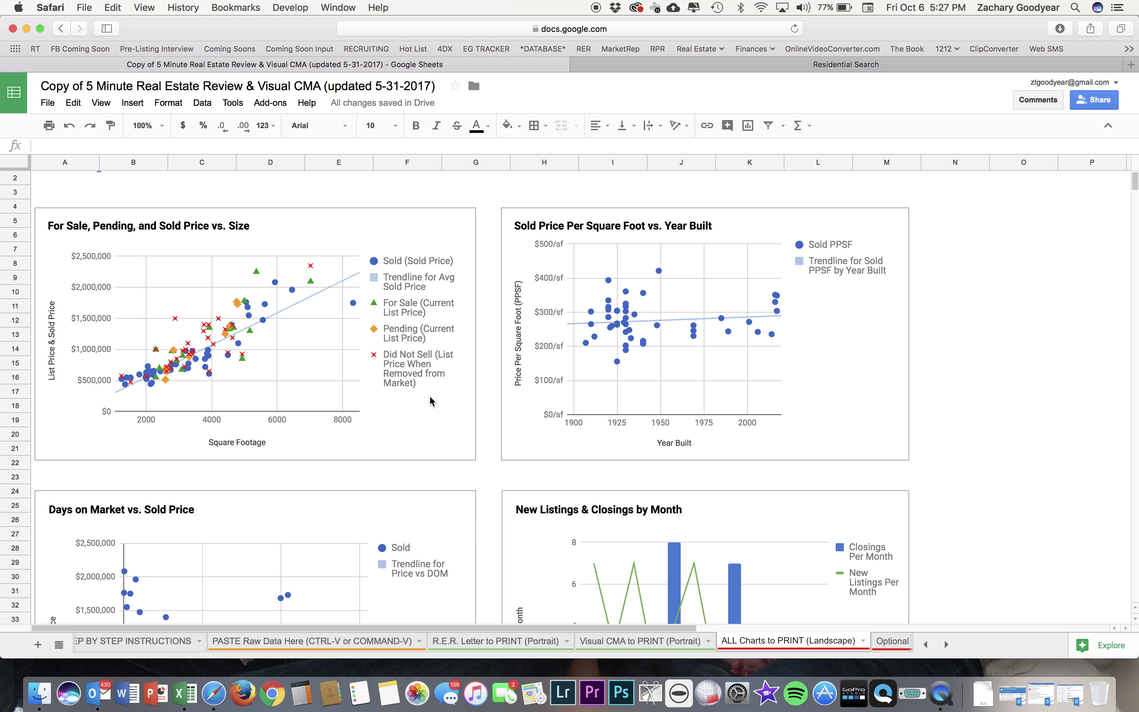
pyautogui.scroll(-3, 432, 401)
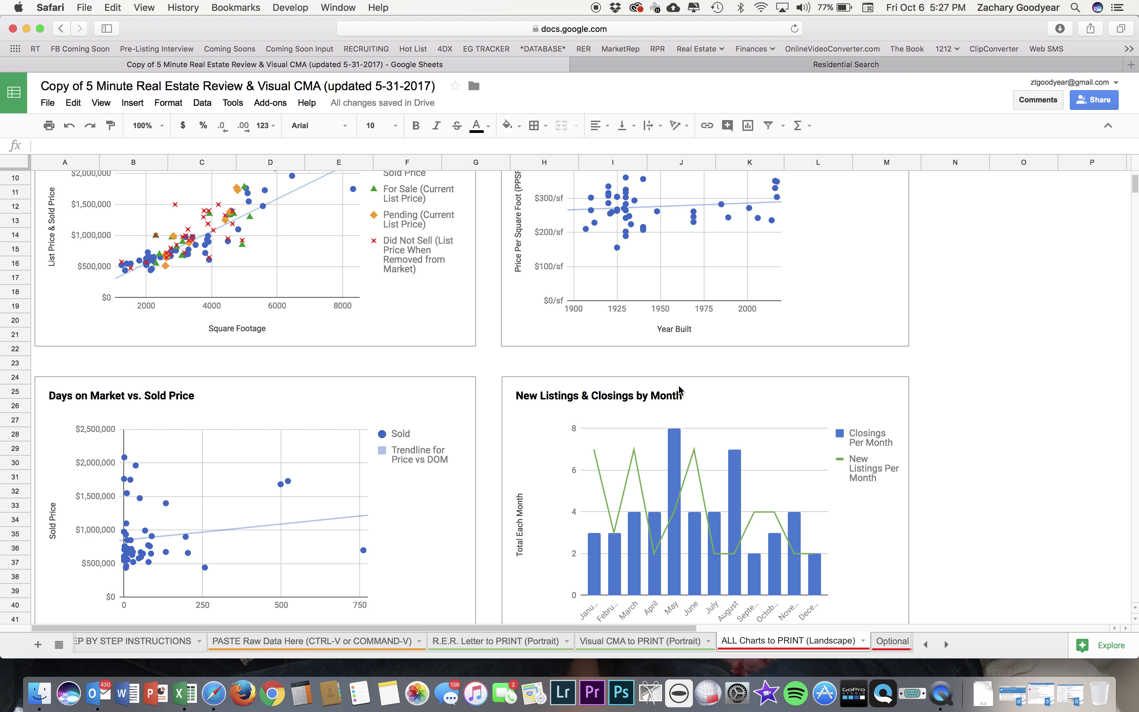
pyautogui.scroll(3, 679, 389)
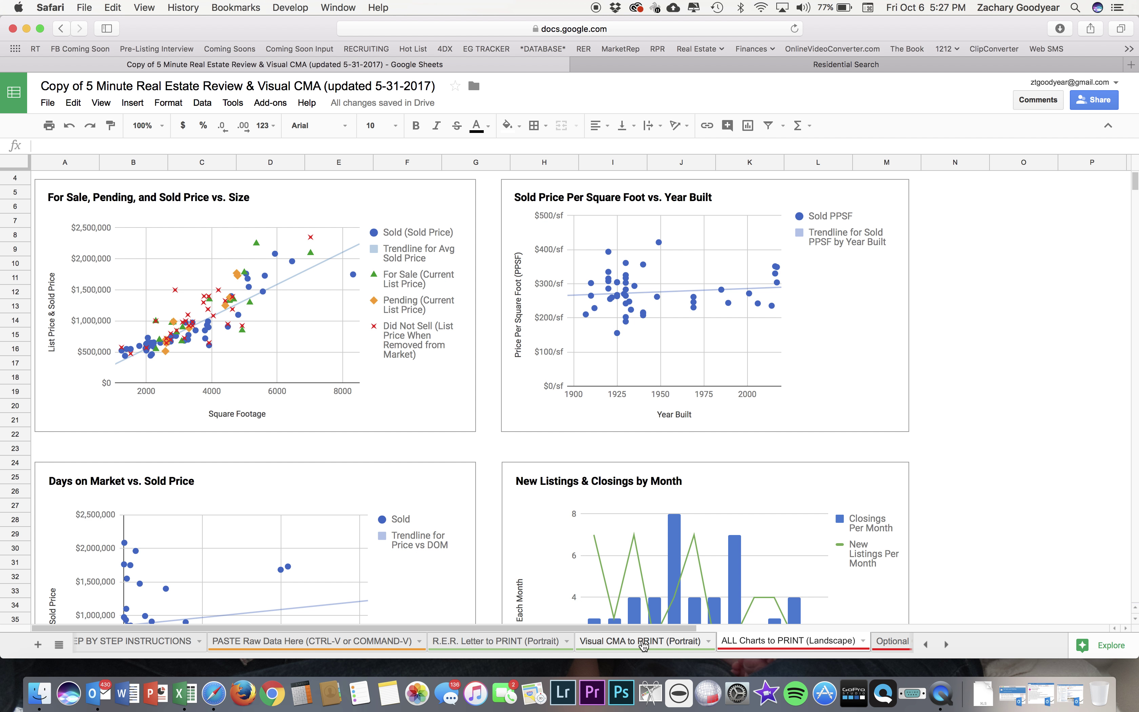
pyautogui.click(643, 642)
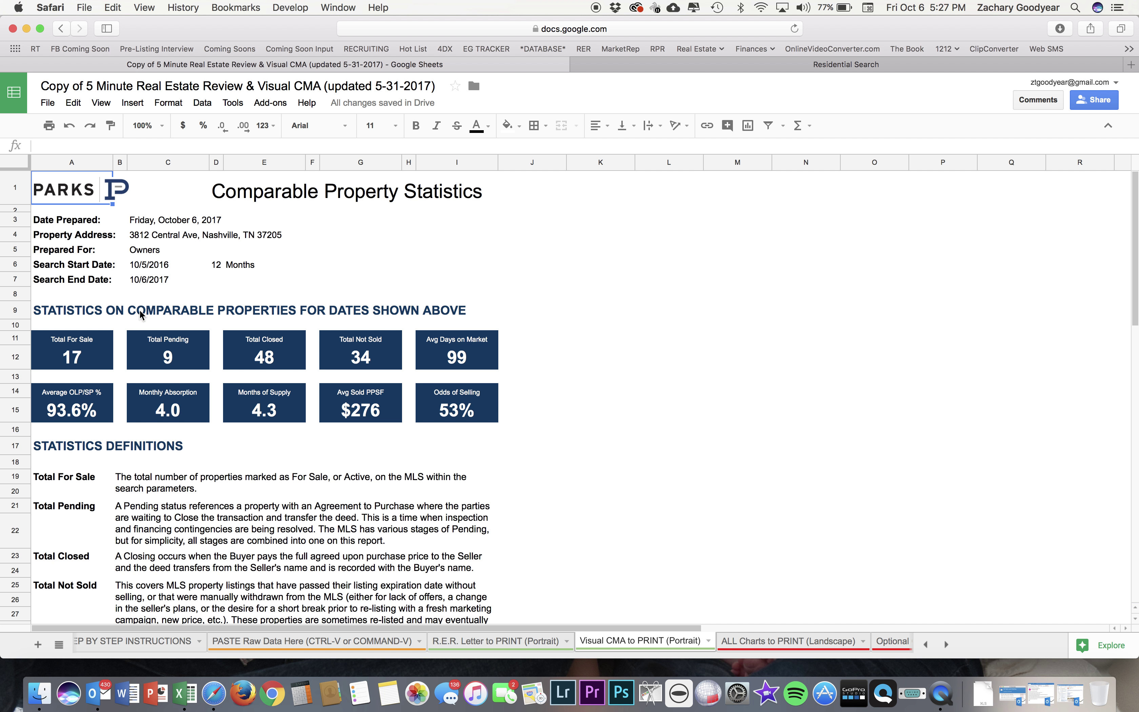
# Check the 12-month search period and start date on Visual CMA, then return to the R.E.R. Letter sheet.
pyautogui.click(215, 267)
pyautogui.click(145, 263)
pyautogui.click(217, 265)
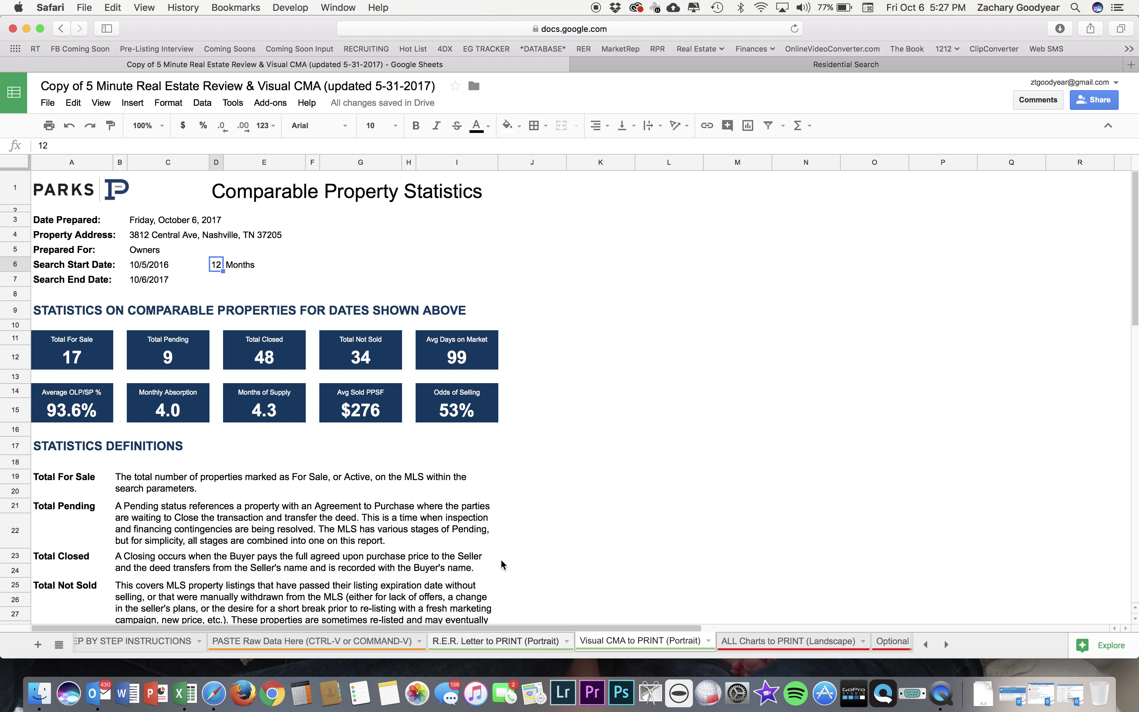
pyautogui.click(499, 641)
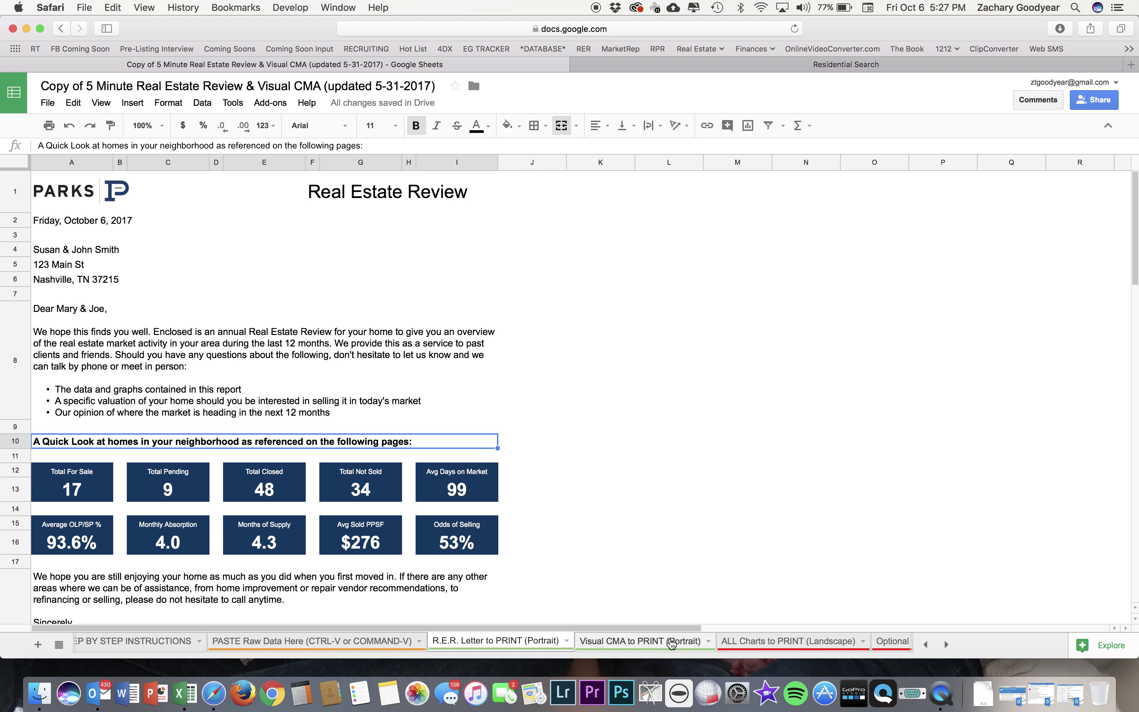
pyautogui.hscroll(5, 672, 644)
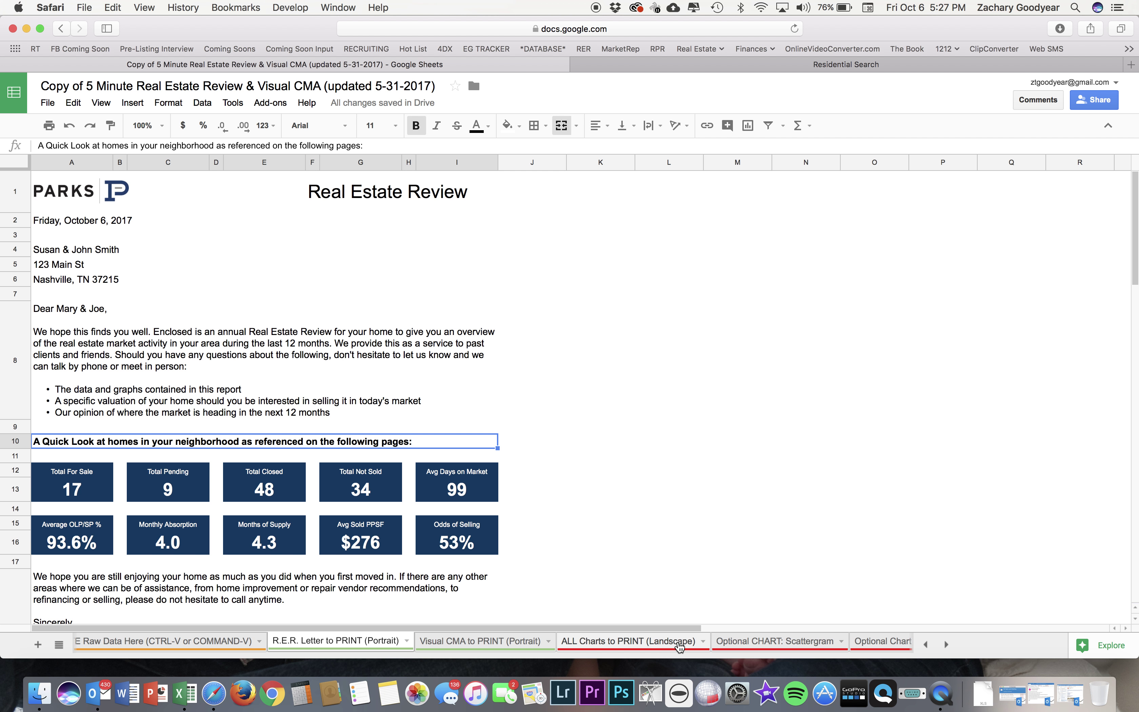
pyautogui.click(639, 642)
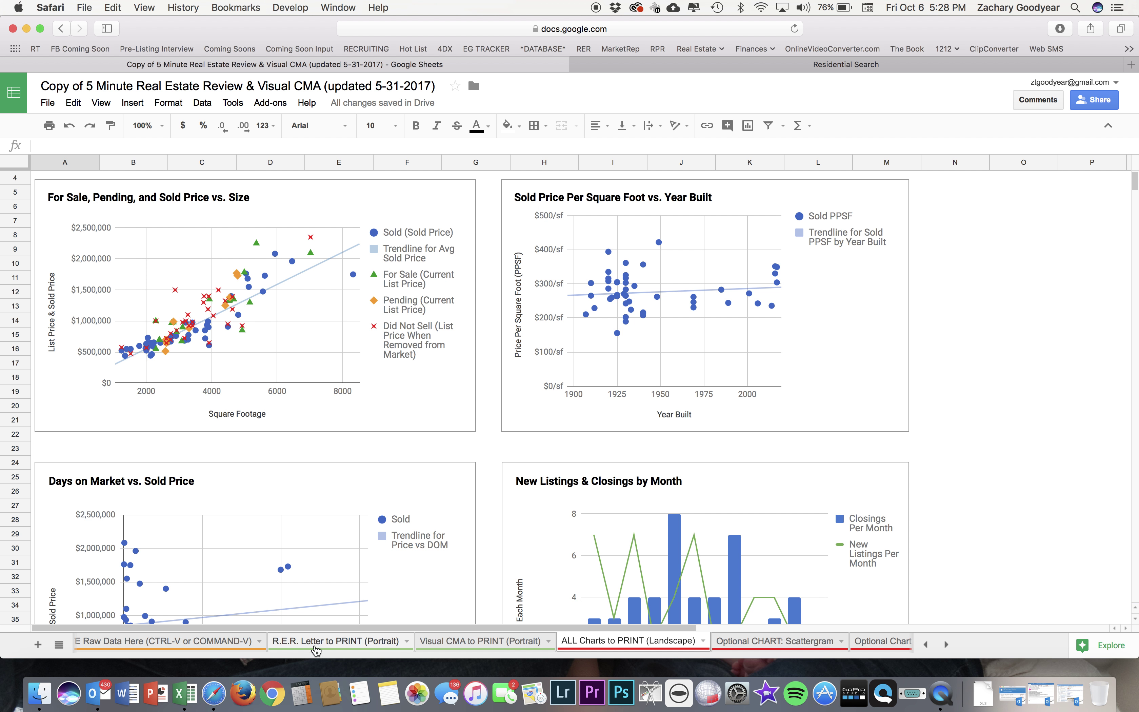
pyautogui.click(364, 644)
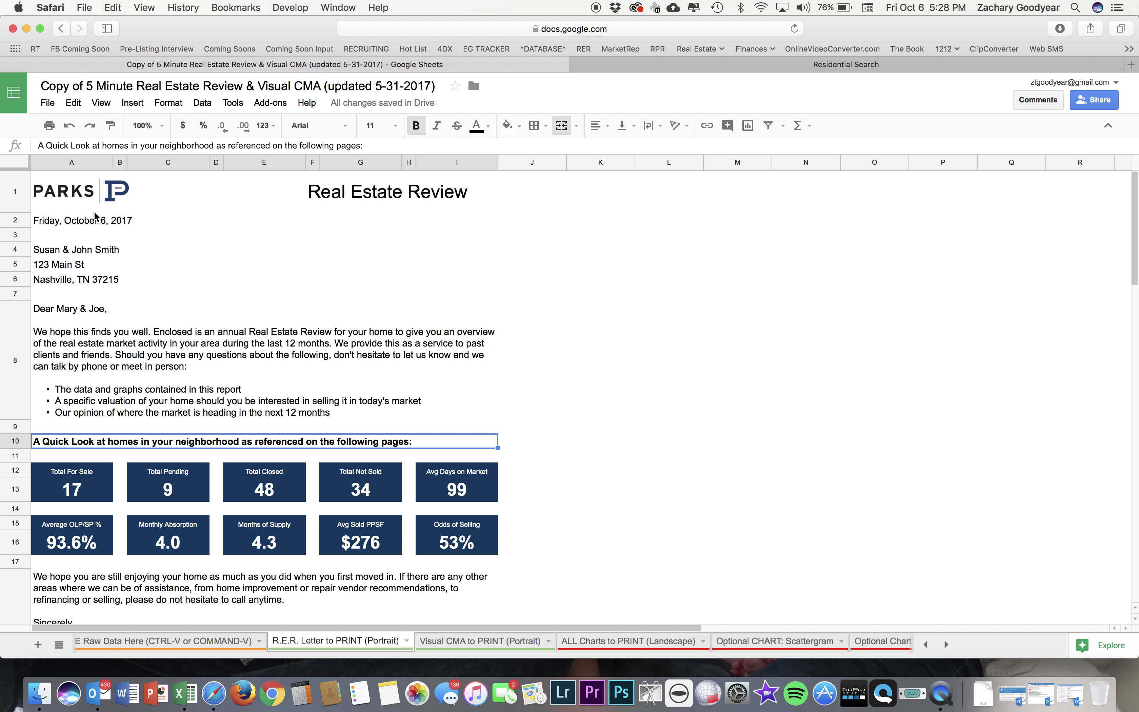
# Print the R.E.R. Letter sheet from the computer as a 3-page portrait PDF, fit to width.
pyautogui.click(44, 106)
pyautogui.click(70, 435)
pyautogui.scroll(-10, 389, 389)
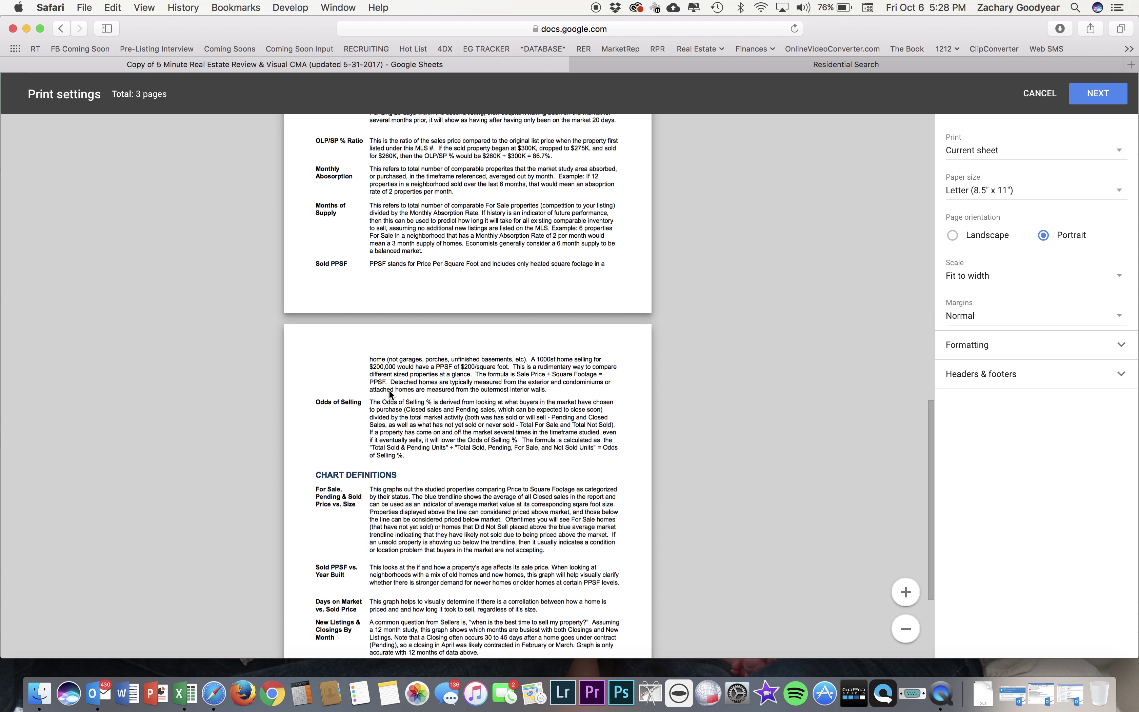
pyautogui.scroll(10, 388, 394)
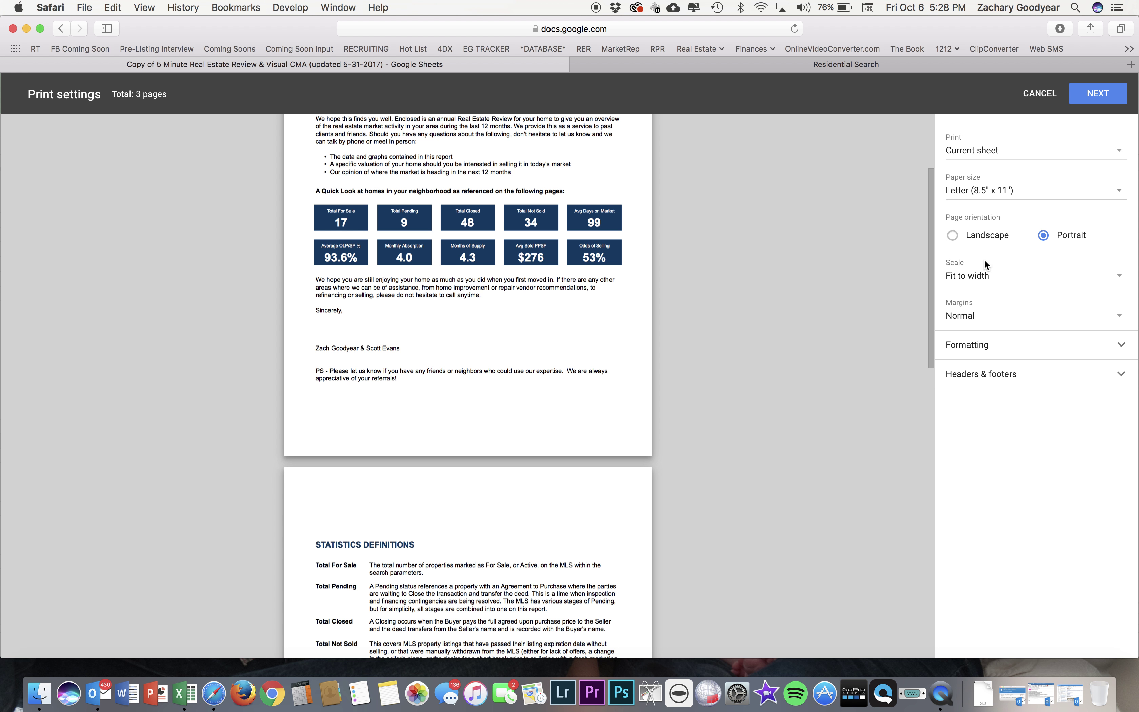
pyautogui.click(976, 275)
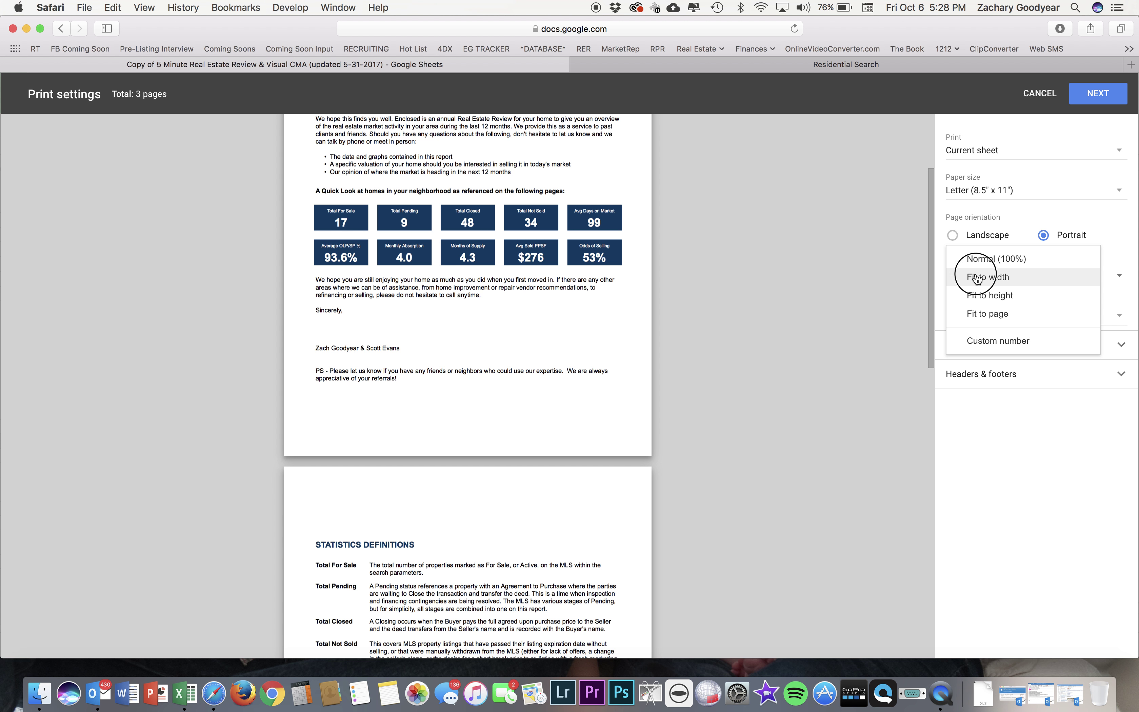
pyautogui.click(1005, 279)
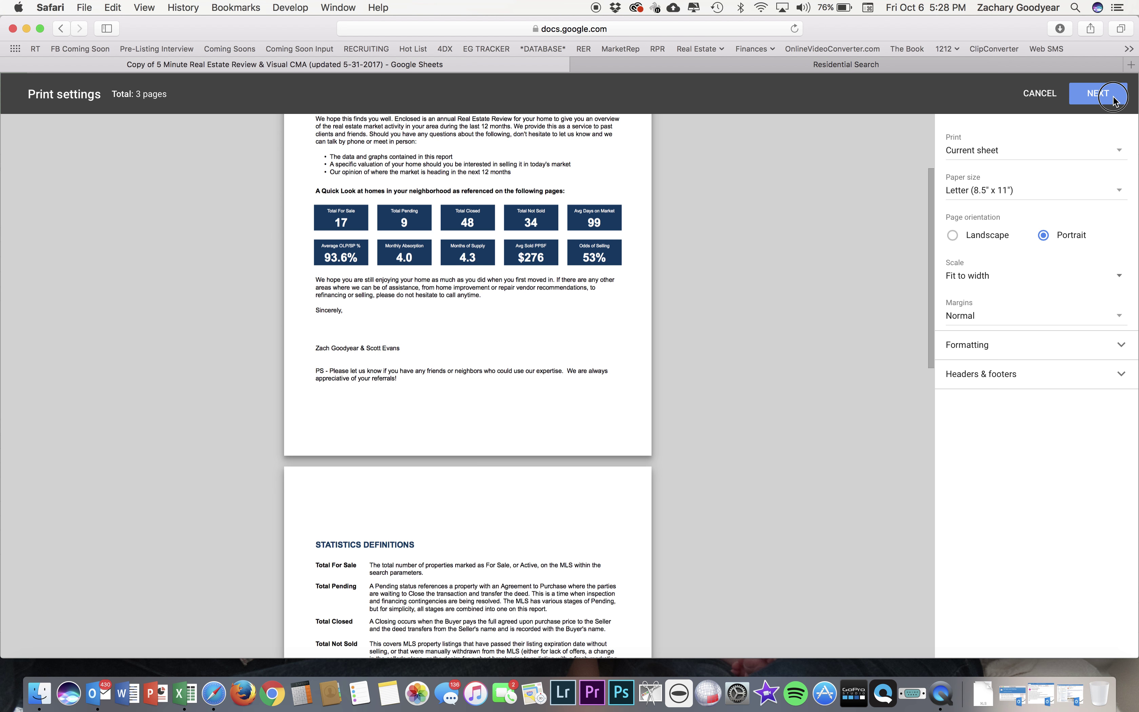
pyautogui.click(1097, 93)
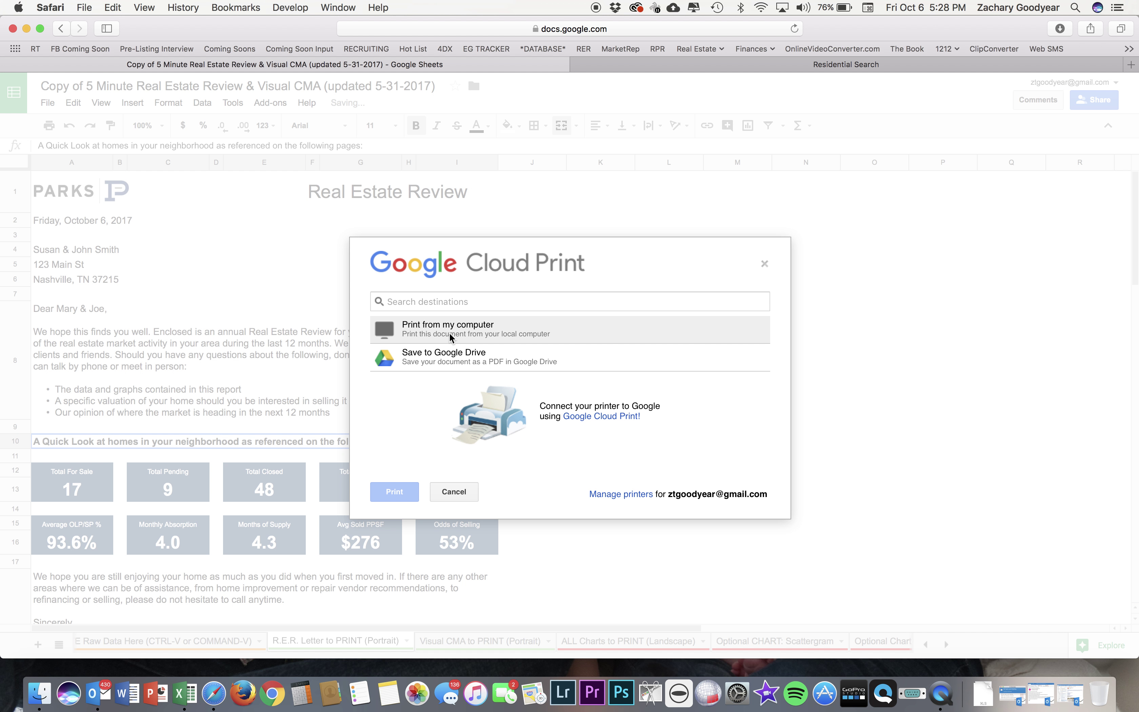
pyautogui.click(449, 334)
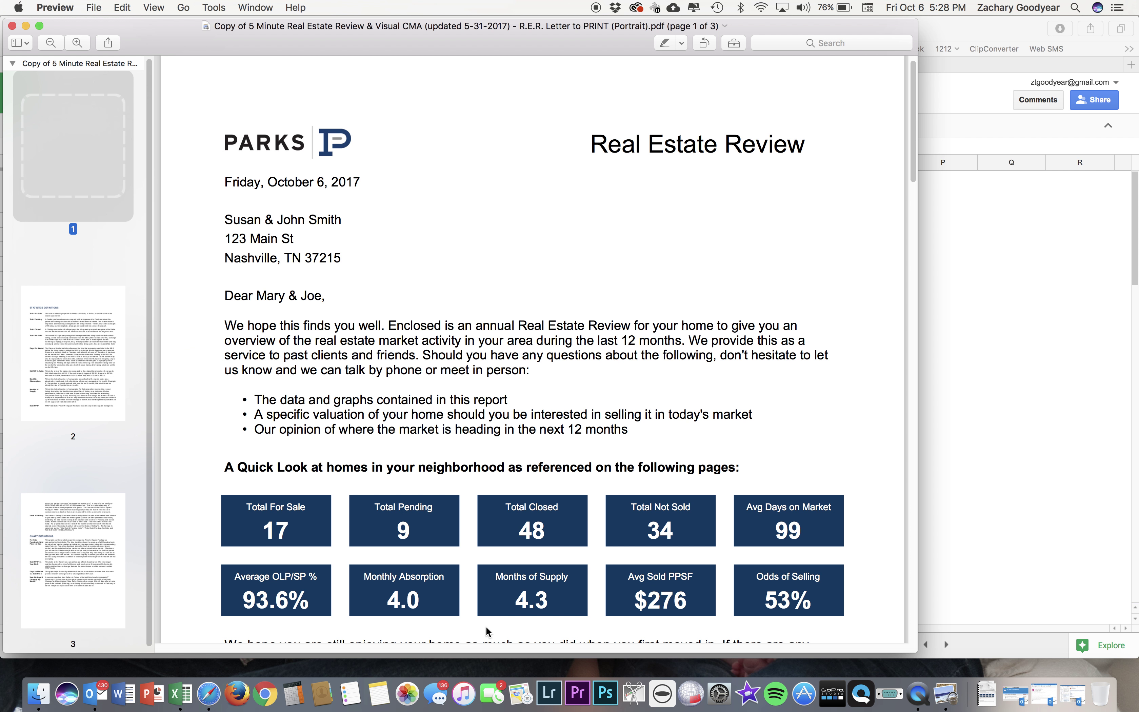
pyautogui.press('super+q')
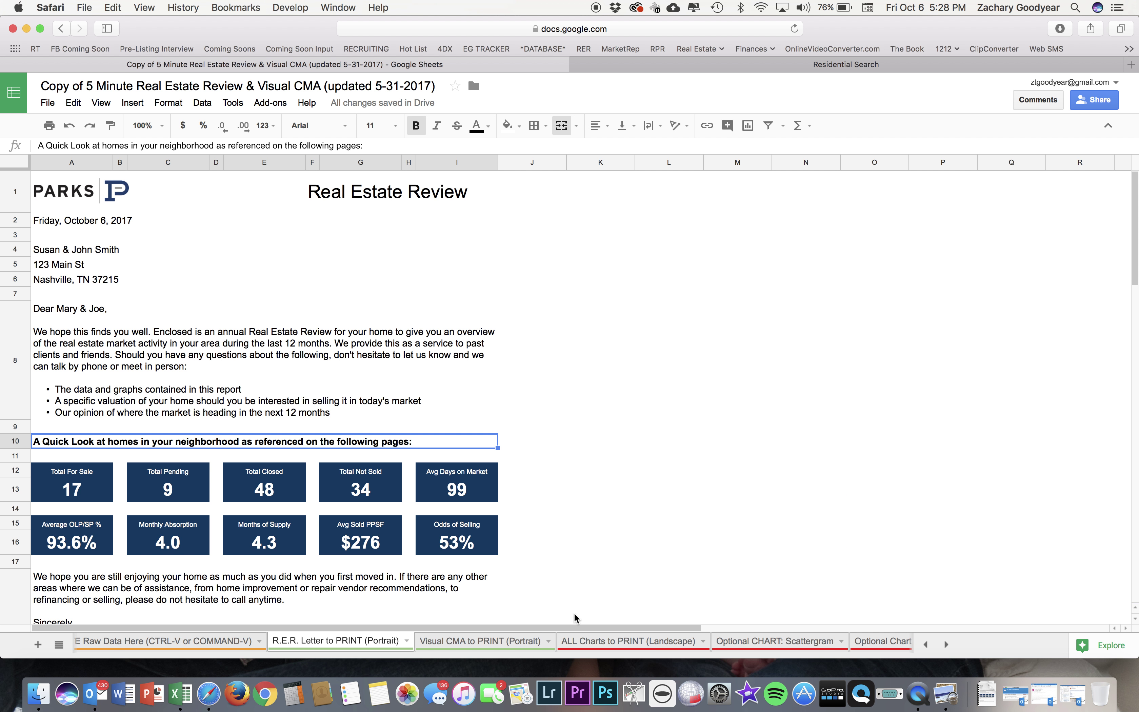
# Print the ALL Charts to PRINT sheet from the computer as one landscape page, fit to width.
pyautogui.click(496, 640)
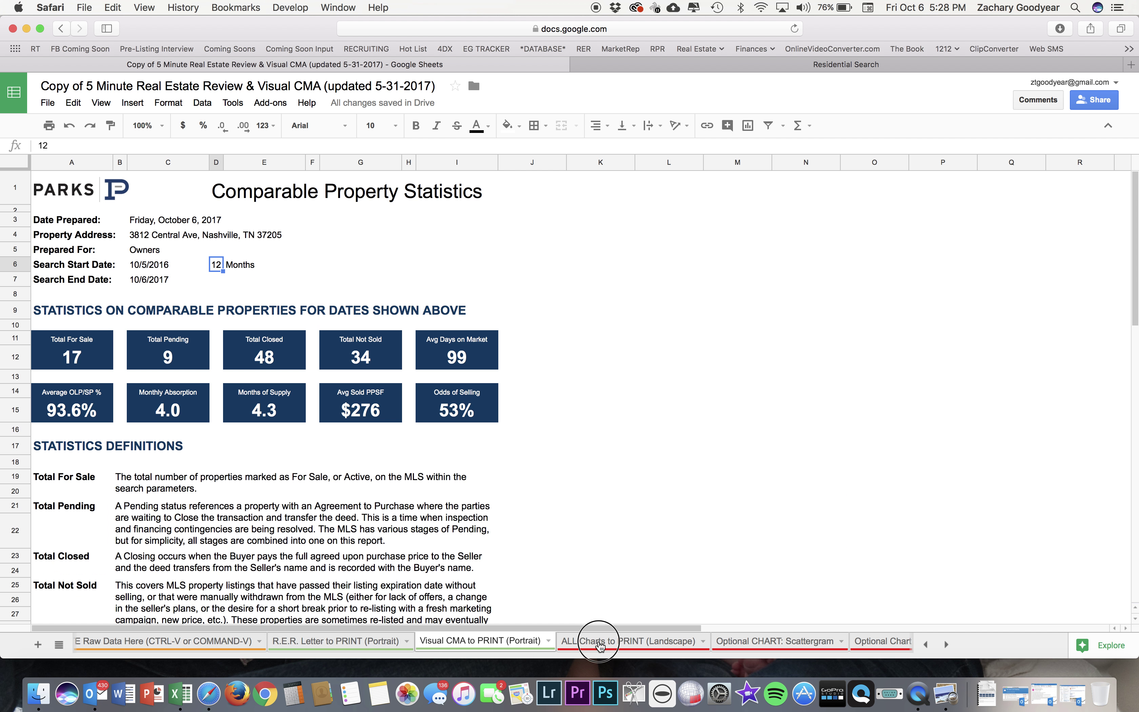
pyautogui.click(617, 640)
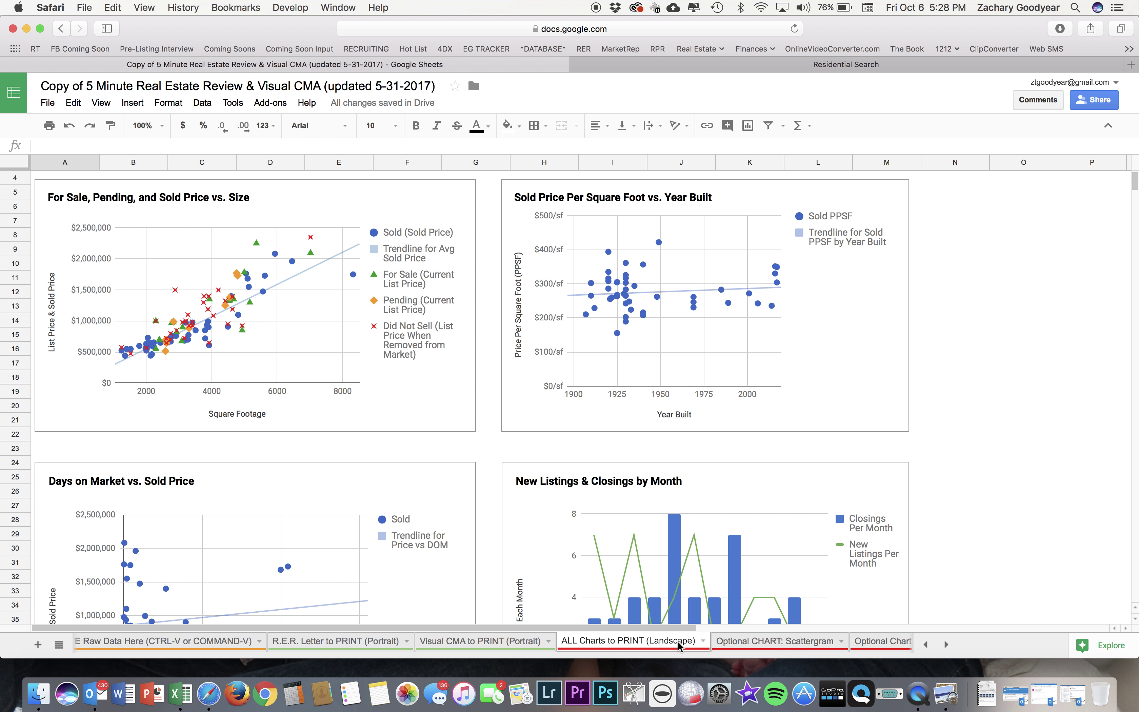
pyautogui.click(48, 103)
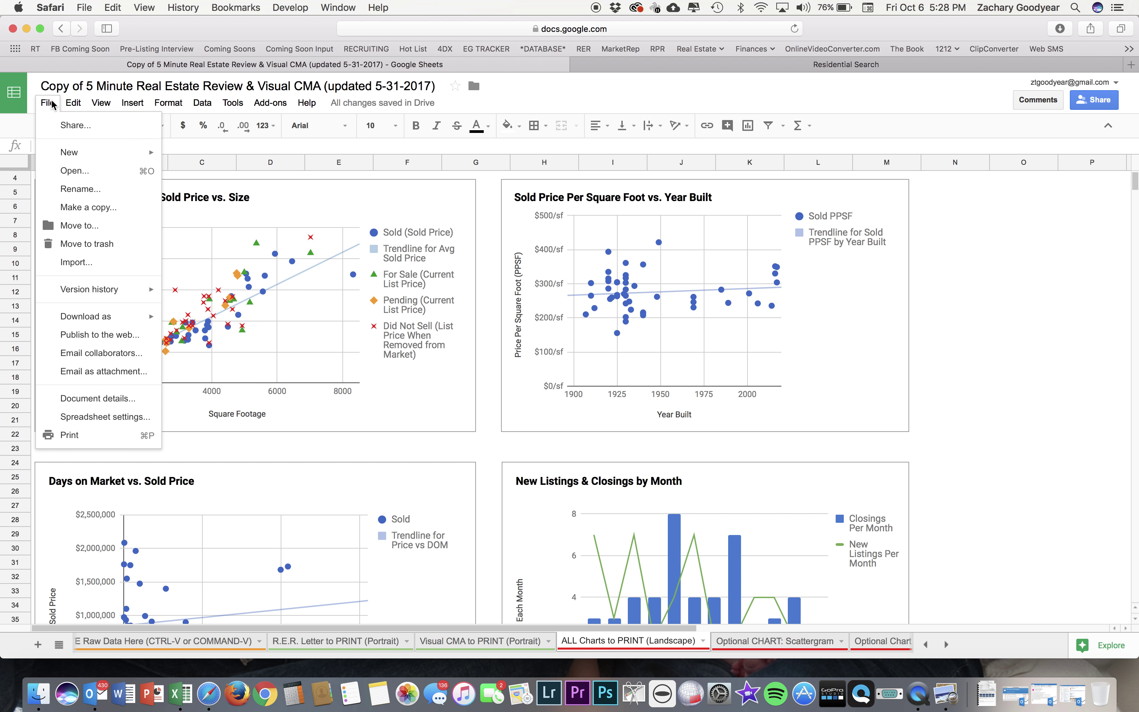
pyautogui.click(102, 434)
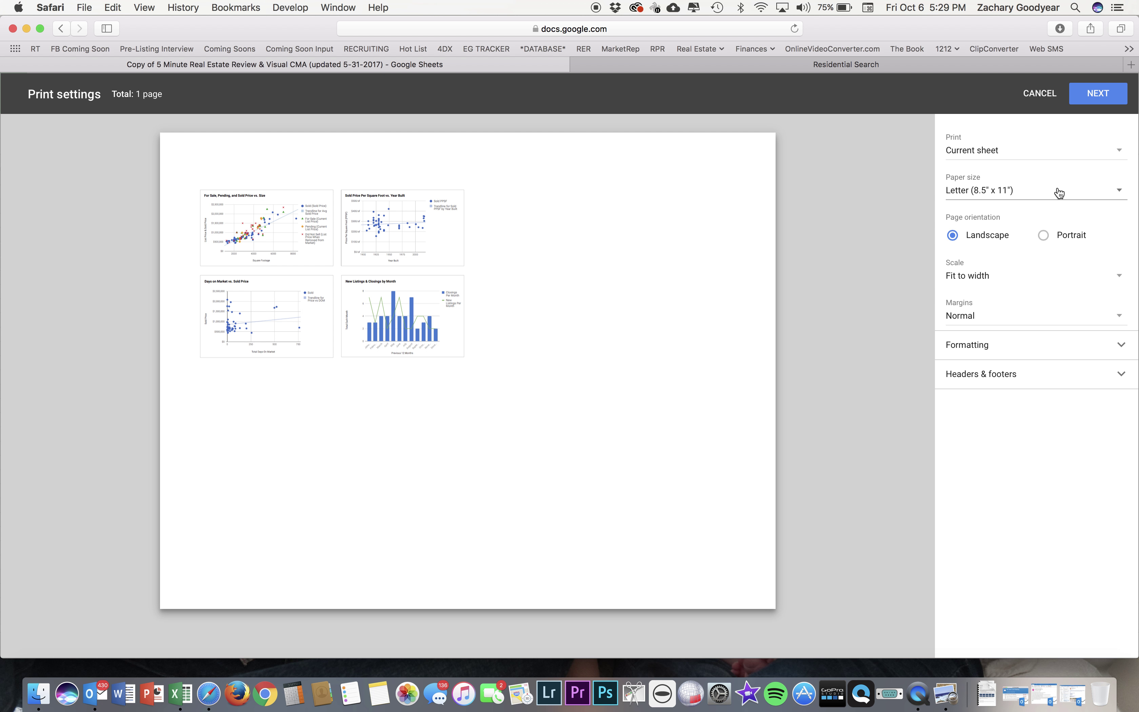
pyautogui.click(991, 279)
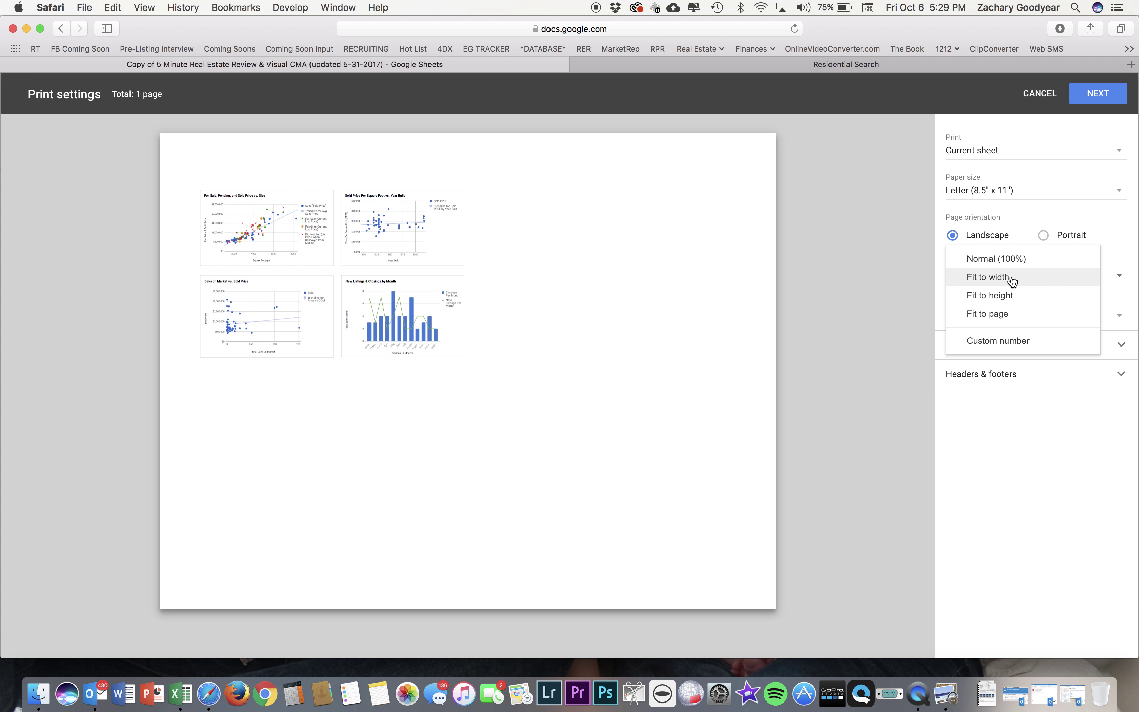
pyautogui.click(1011, 279)
pyautogui.click(1100, 93)
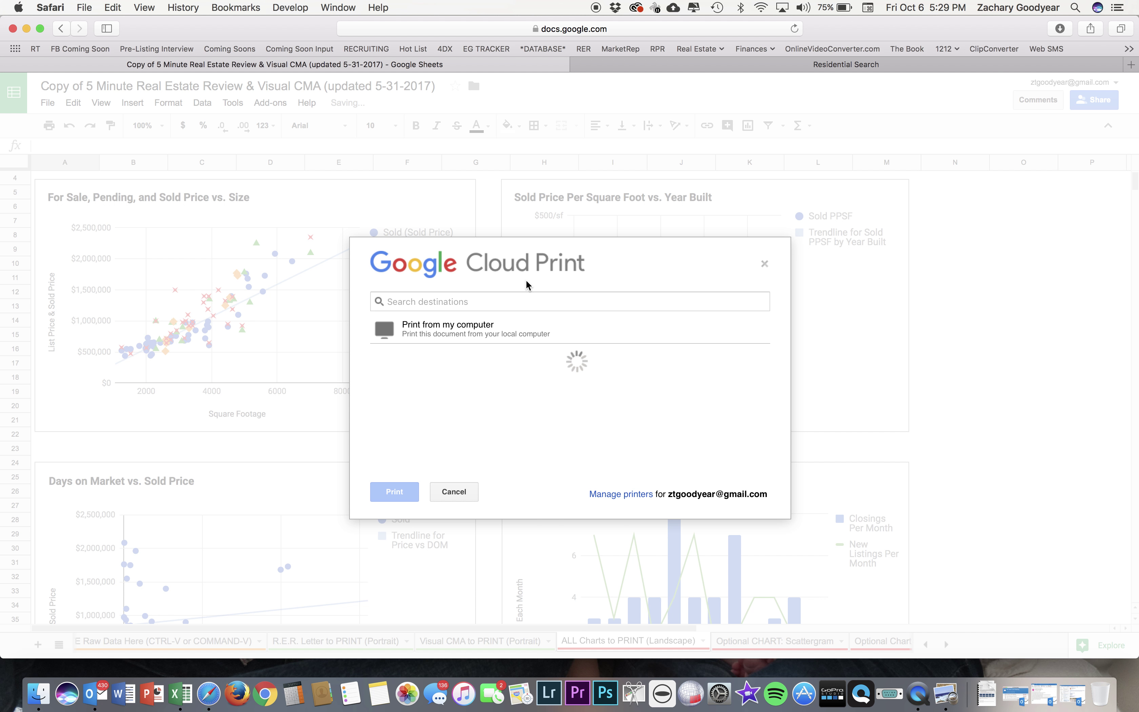
pyautogui.click(428, 330)
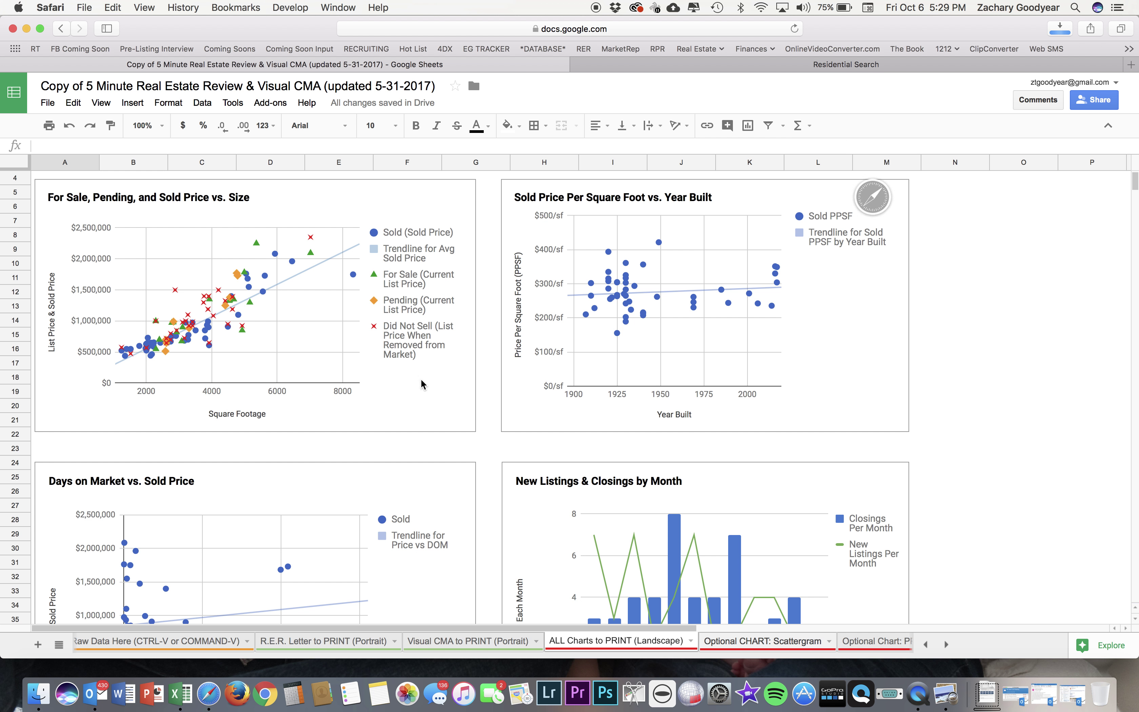
# Close the PDF and view the Scattergram, PPSF vs. Yr Blt and DOM vs Sold Price chart sheets.
pyautogui.press('super+w')
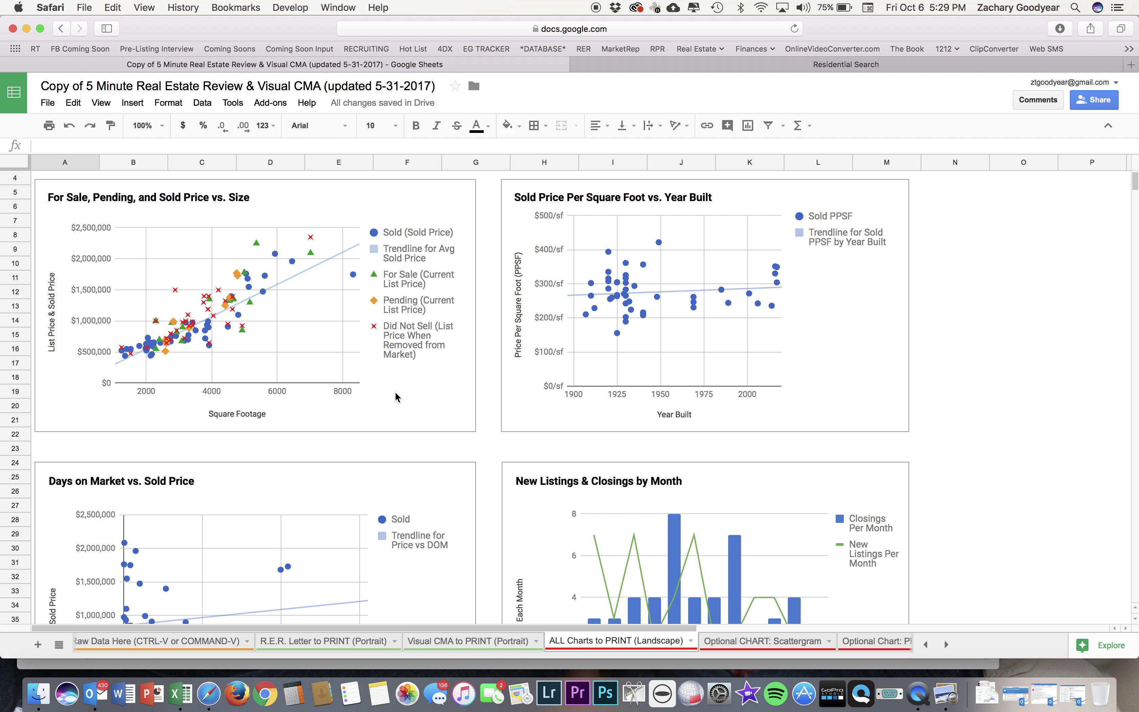
pyautogui.click(763, 644)
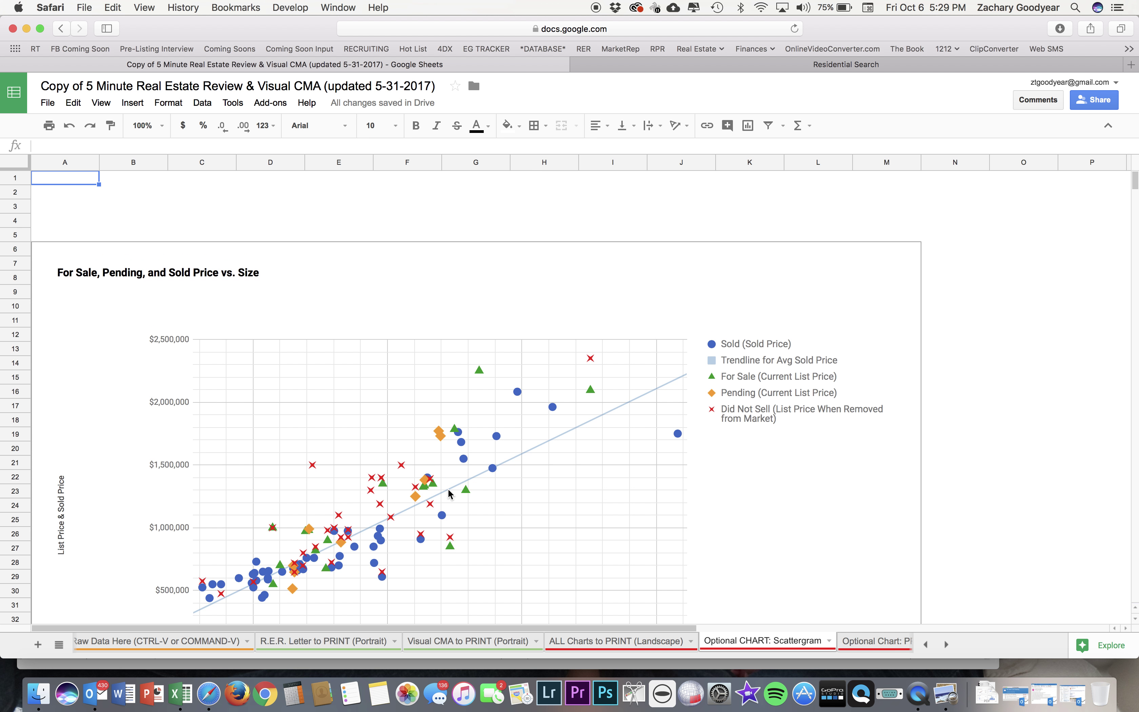
pyautogui.scroll(-3, 502, 421)
pyautogui.scroll(-3, 511, 458)
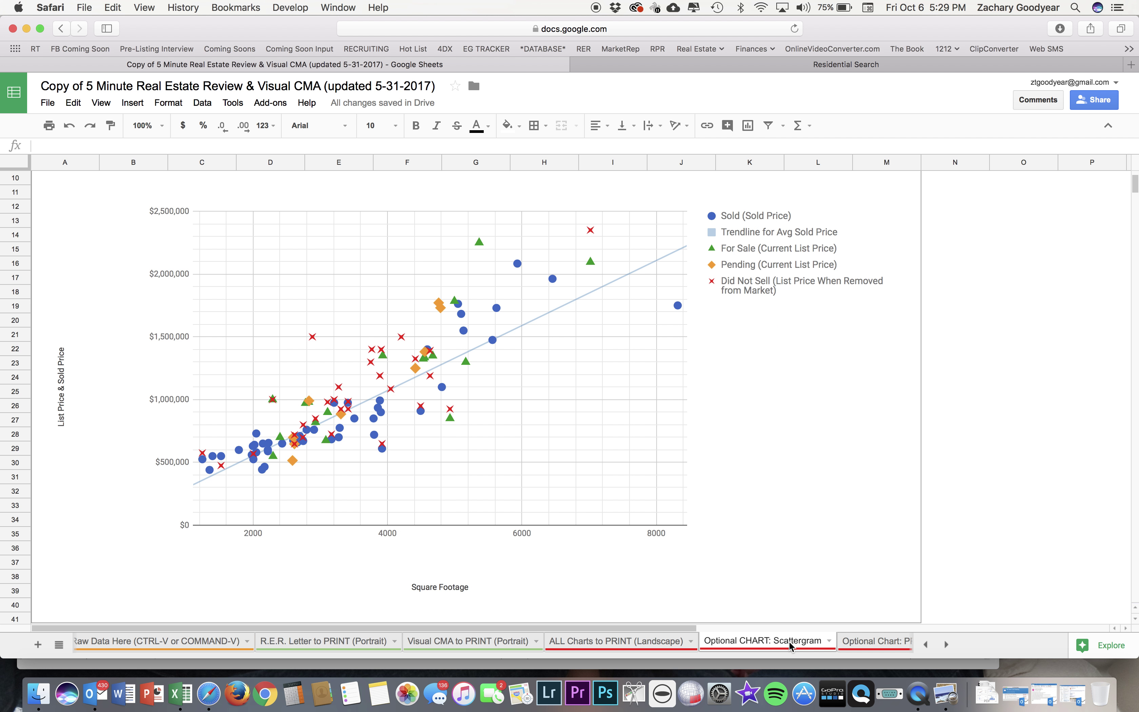
pyautogui.click(847, 647)
pyautogui.click(849, 650)
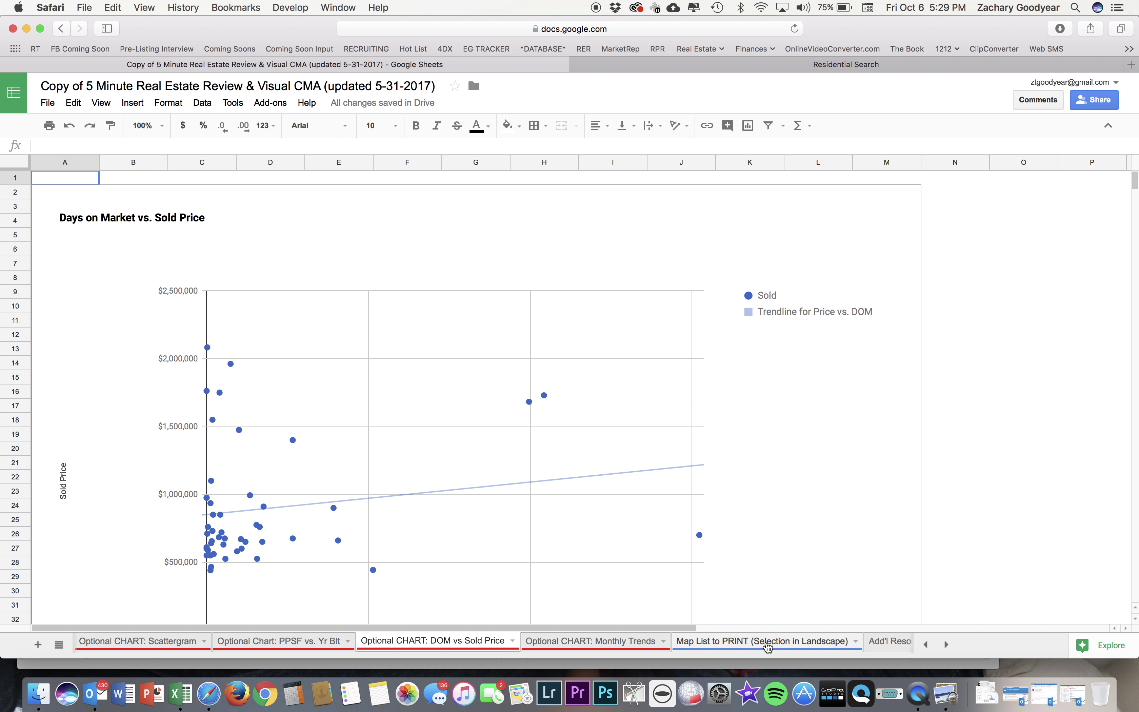
# On the Map List to PRINT sheet, select A1:Q109 covering all 108 listings.
pyautogui.click(768, 648)
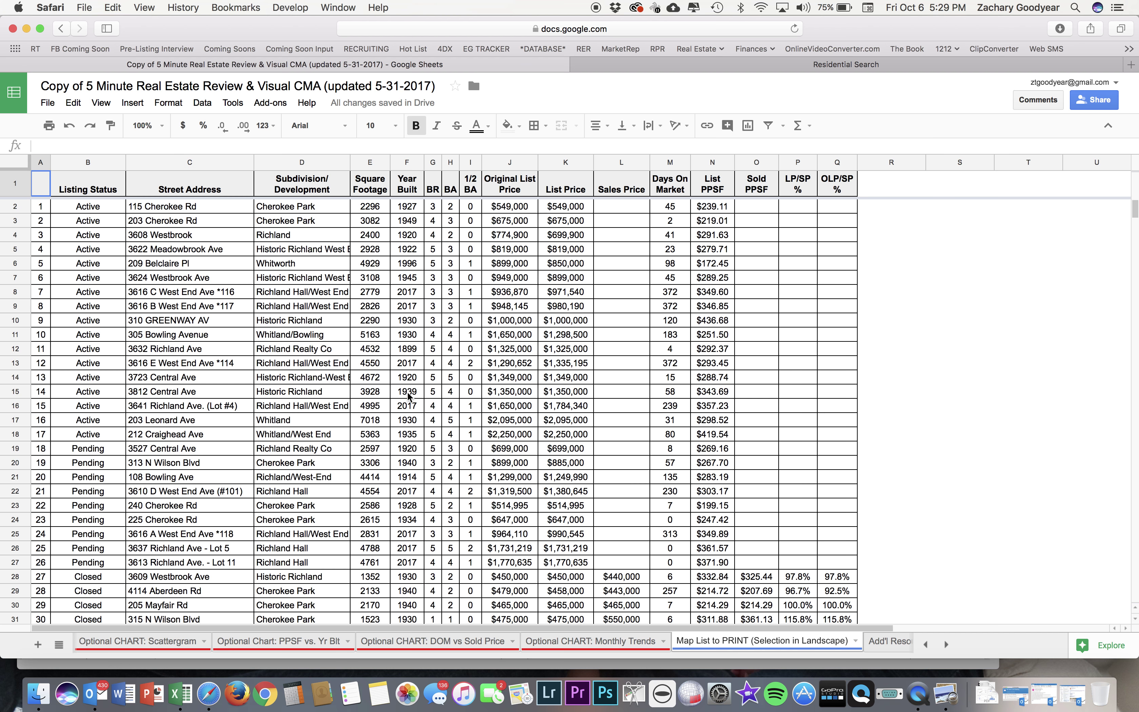
pyautogui.click(40, 189)
pyautogui.scroll(-20, 561, 309)
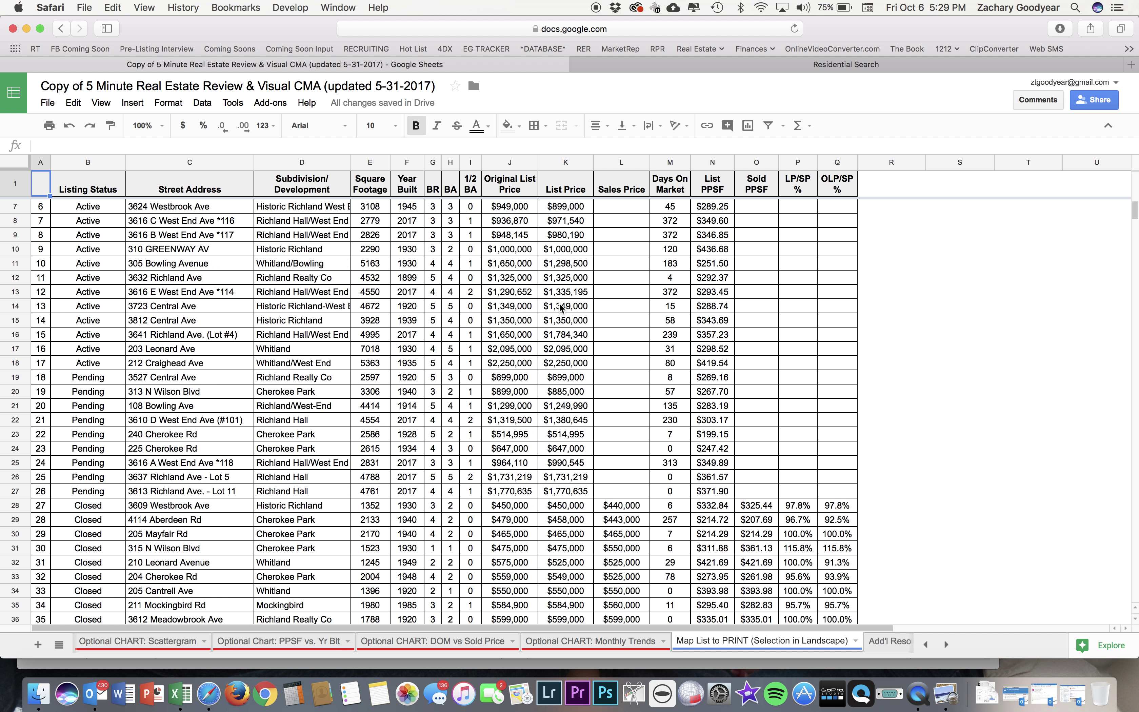
pyautogui.scroll(-20, 561, 308)
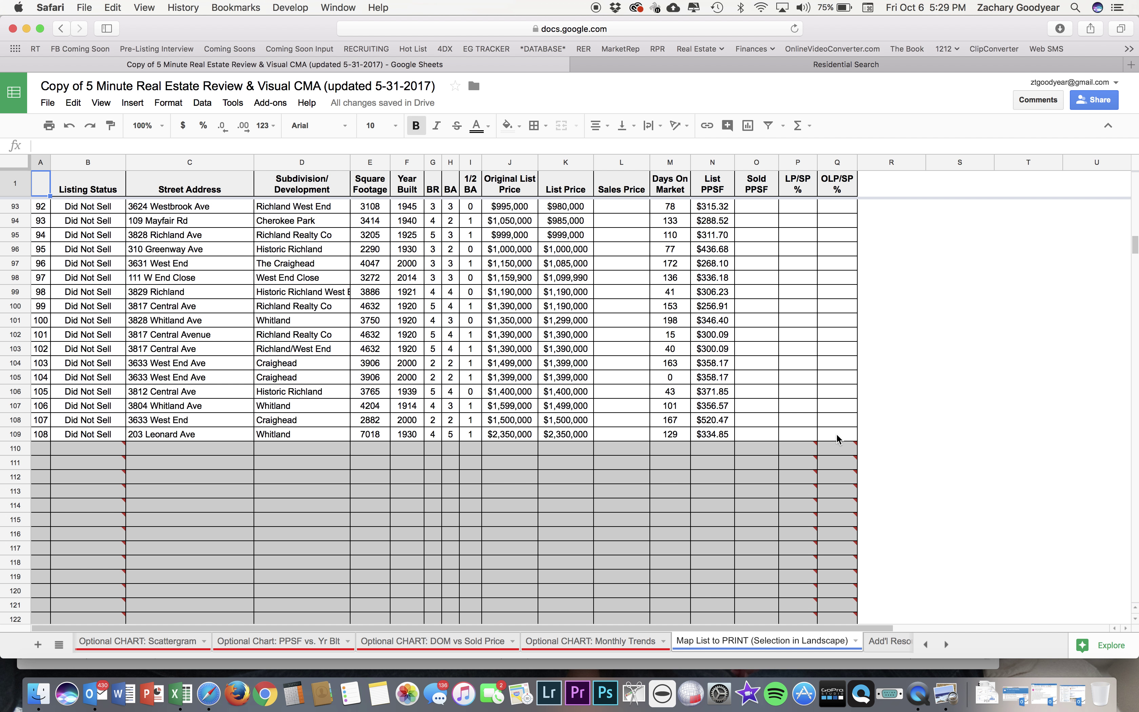
pyautogui.keyDown('shift'); pyautogui.click(836, 433); pyautogui.keyUp('shift')
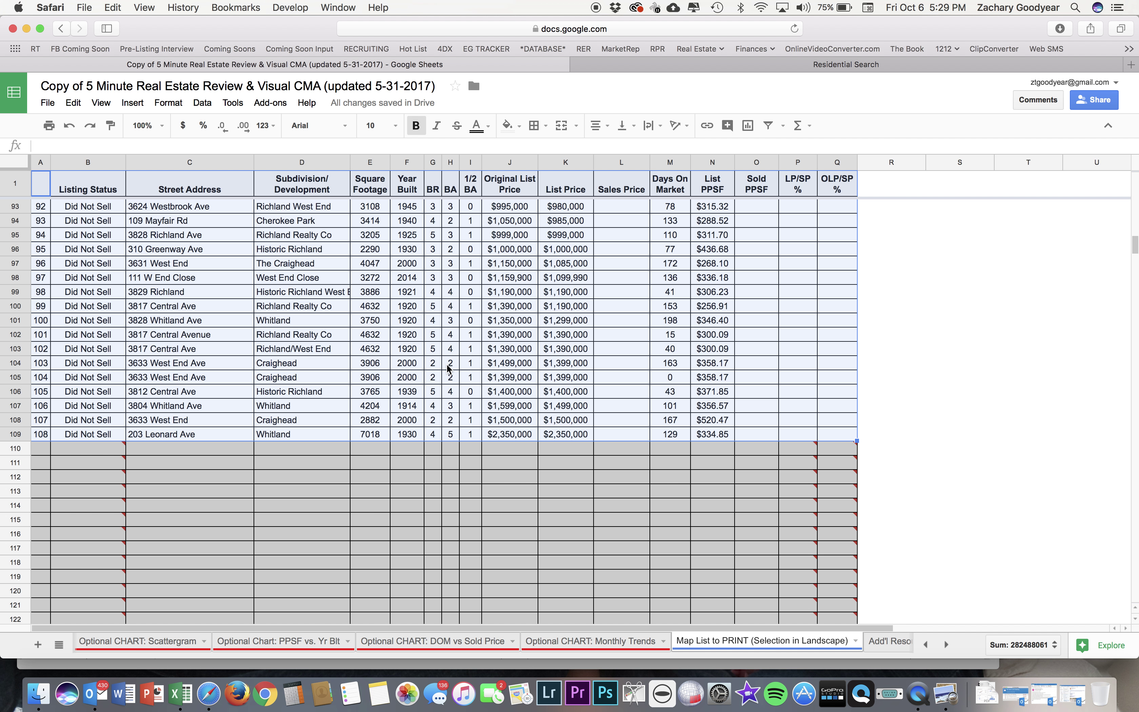
pyautogui.scroll(20, 447, 367)
pyautogui.click(48, 103)
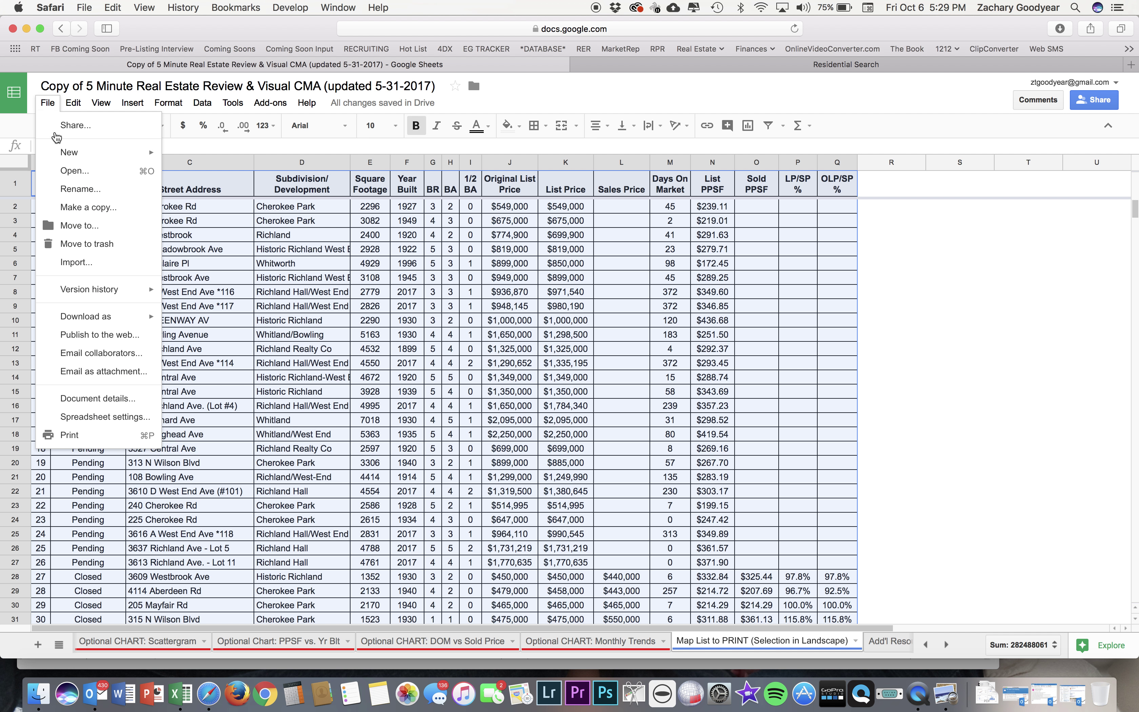
# Set the print range to Selected cells (A1:Q109), cutting the job from 25 pages to 3.
pyautogui.click(119, 439)
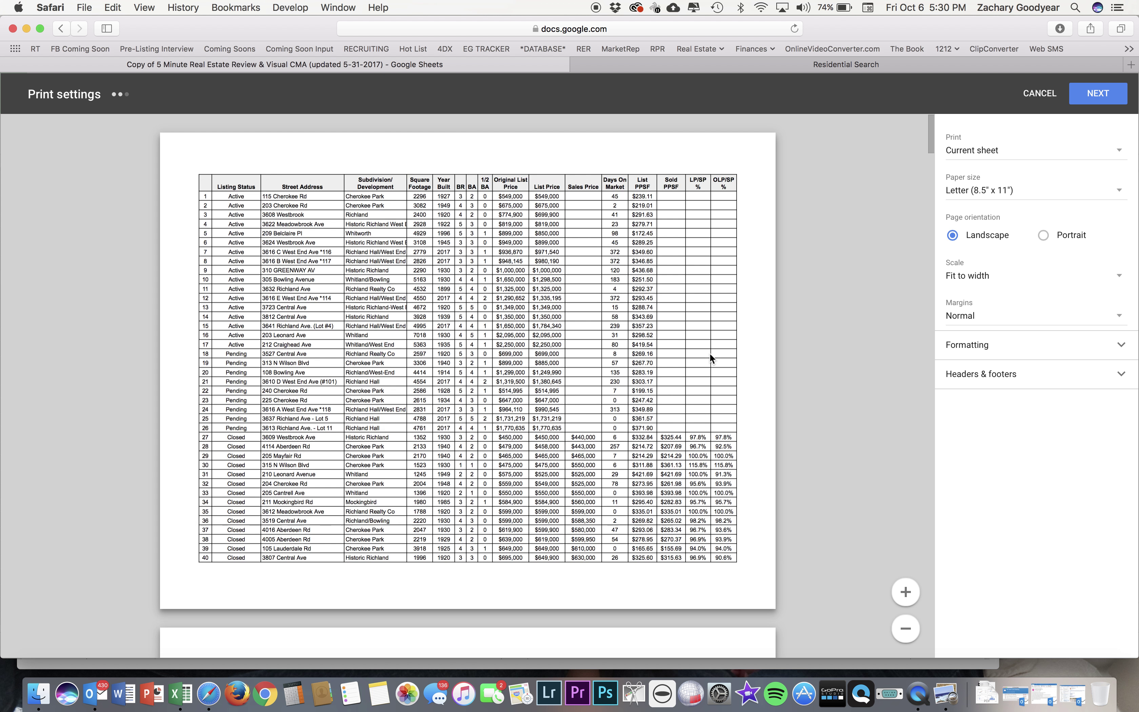
pyautogui.scroll(-20, 710, 354)
pyautogui.scroll(-20, 710, 357)
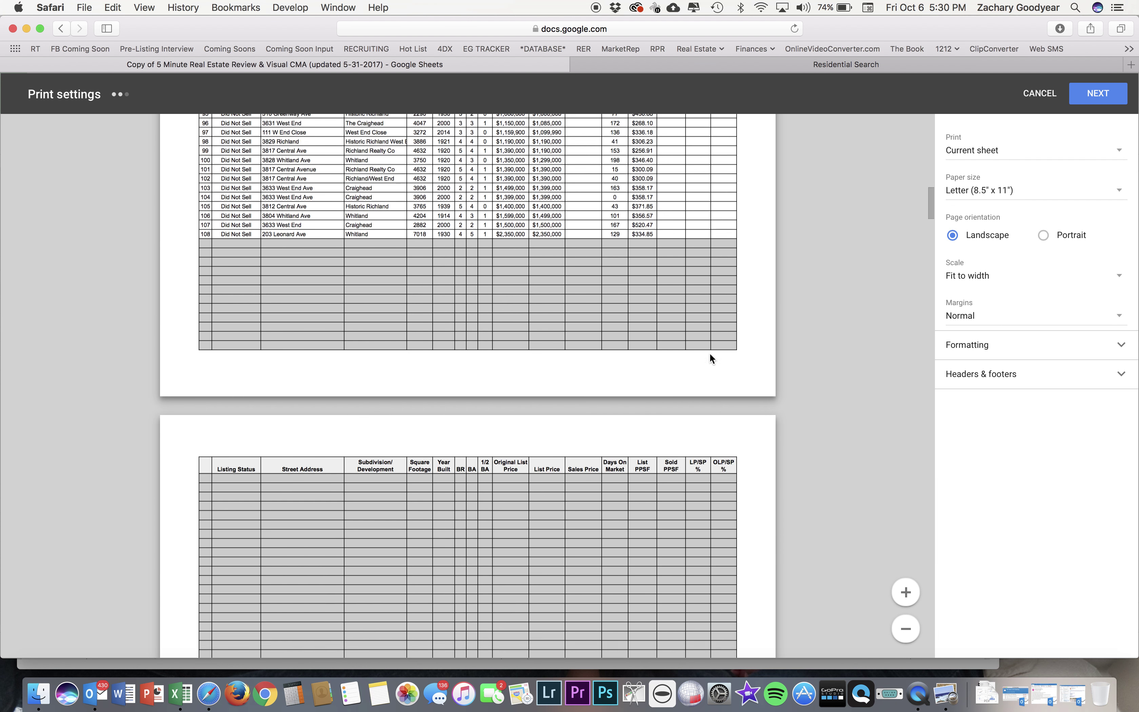
pyautogui.scroll(15, 711, 358)
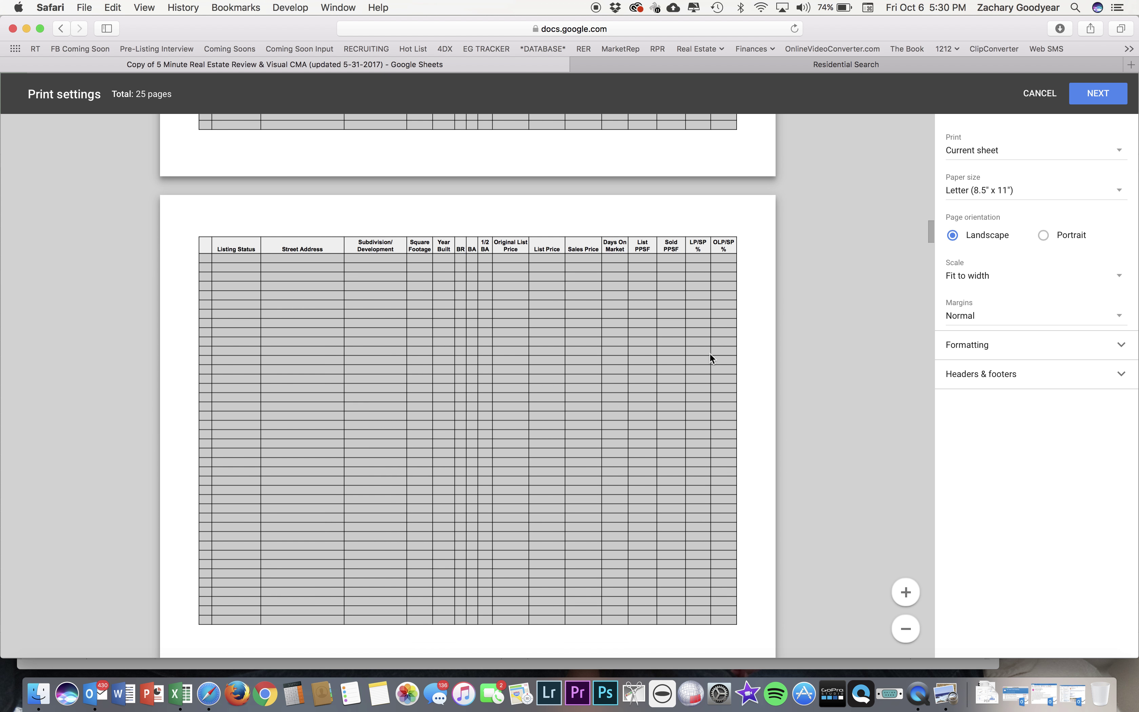
pyautogui.scroll(15, 709, 358)
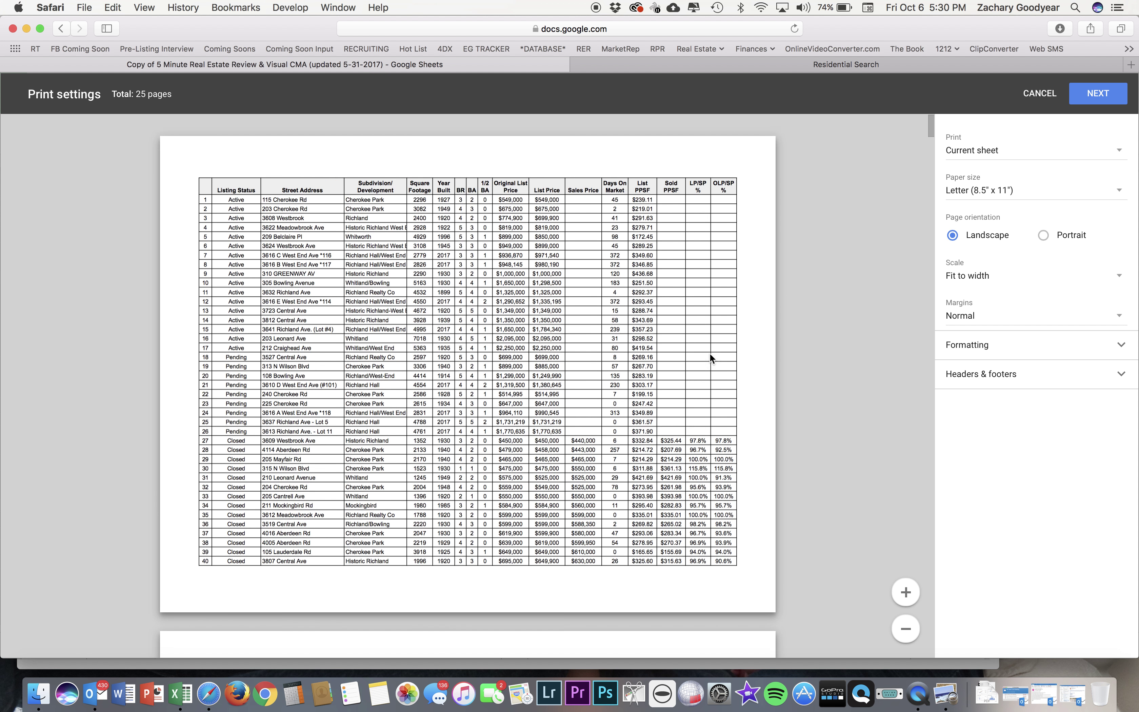
pyautogui.click(1009, 160)
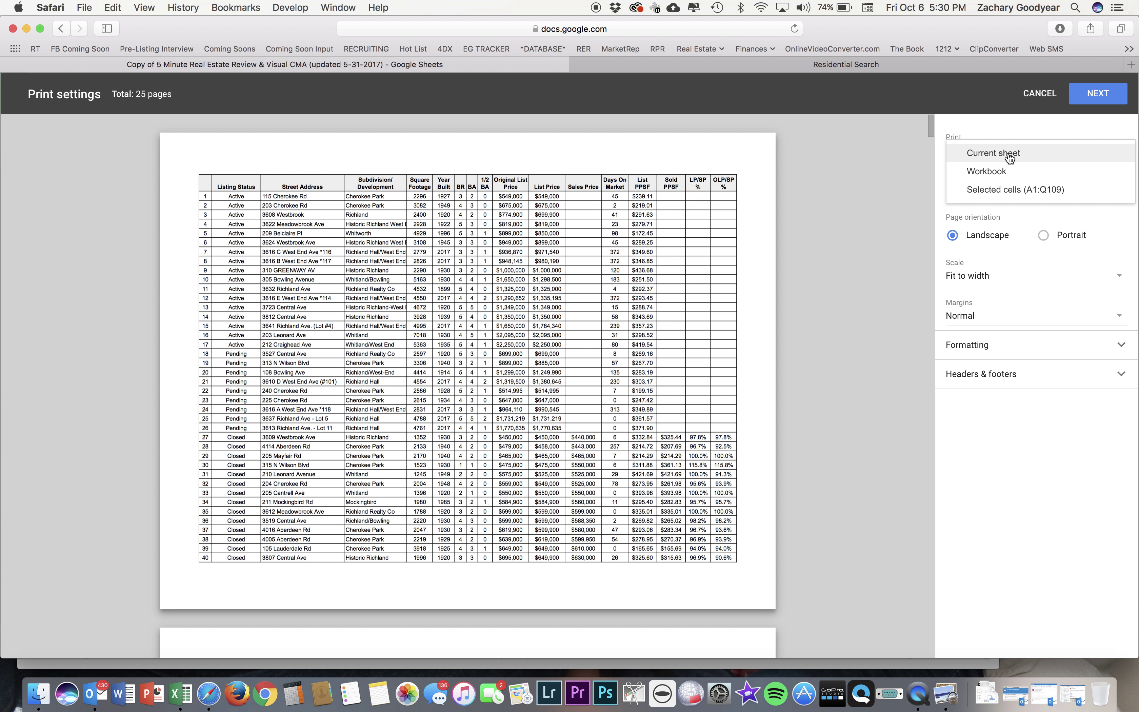
pyautogui.click(986, 153)
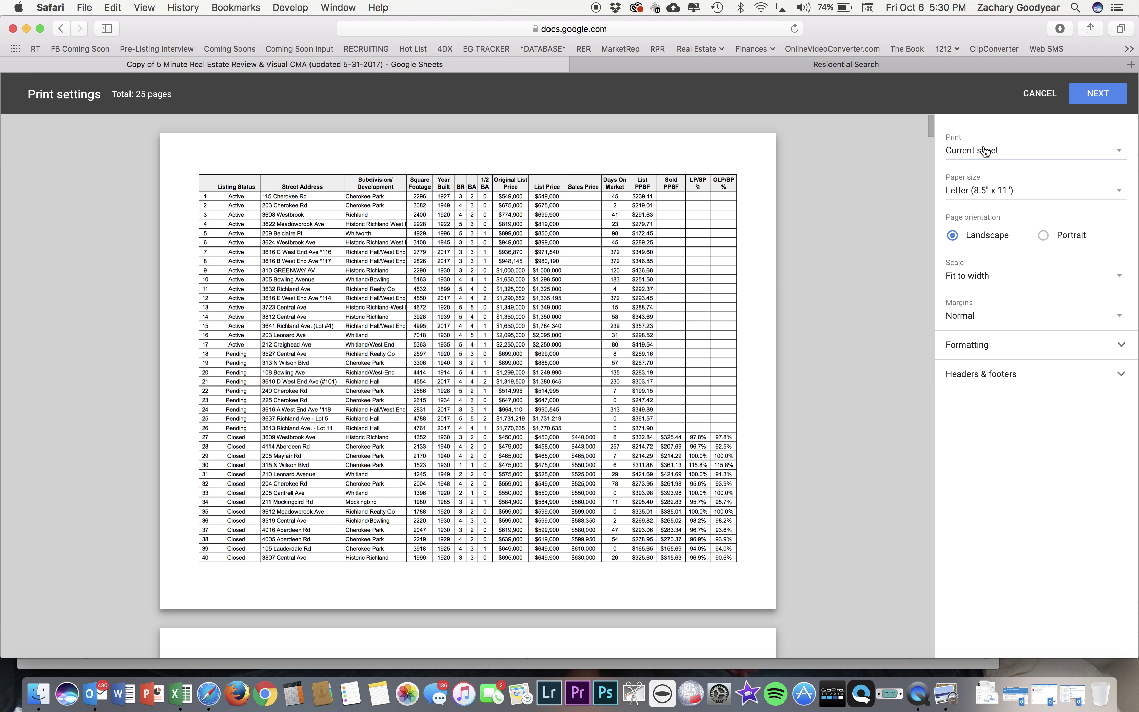
pyautogui.click(985, 157)
pyautogui.click(1001, 192)
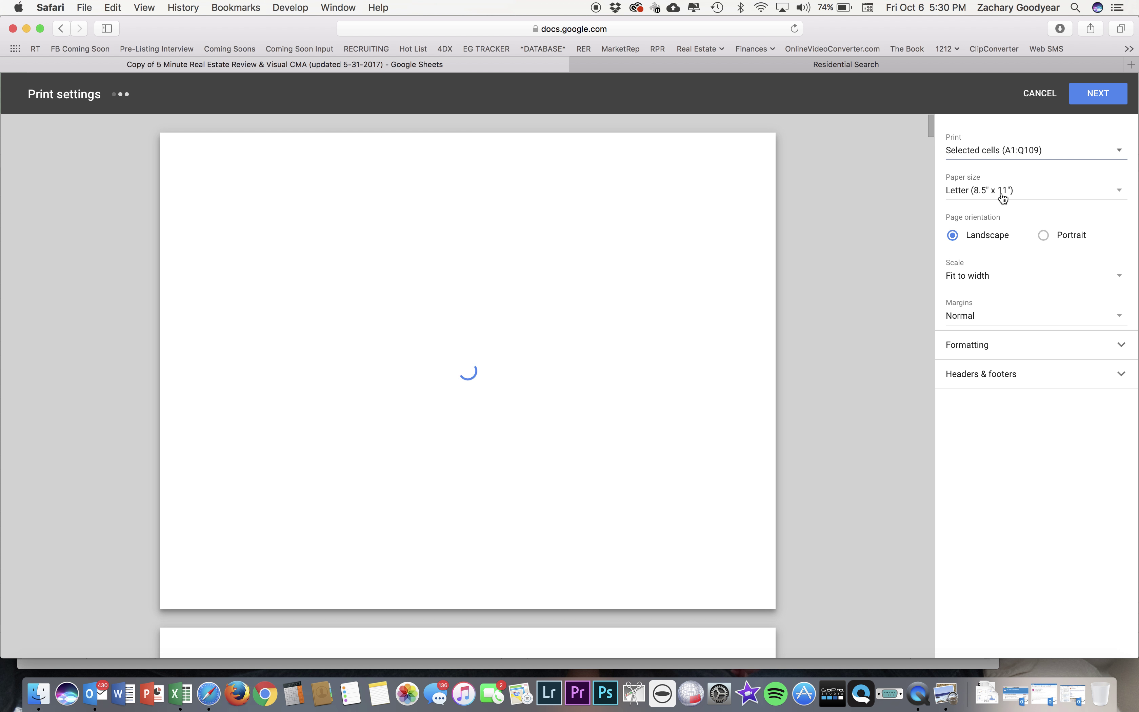
# Send the 3-page landscape selection to print from the local computer as a PDF.
pyautogui.scroll(-15, 737, 430)
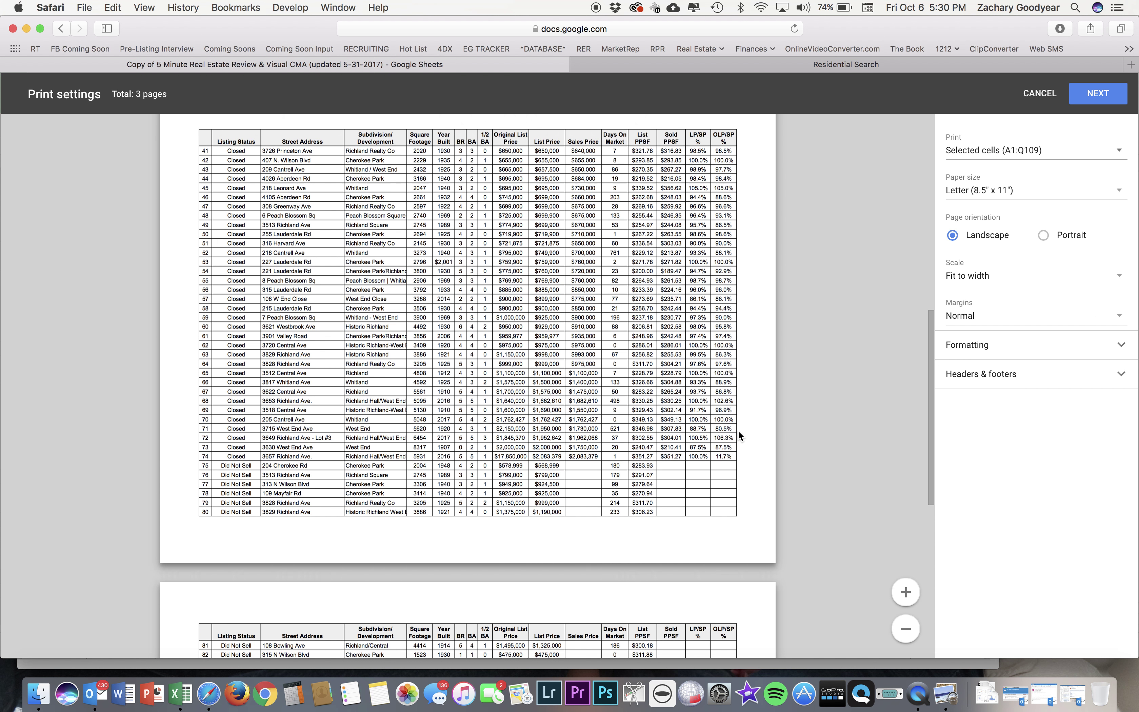
pyautogui.scroll(-5, 738, 435)
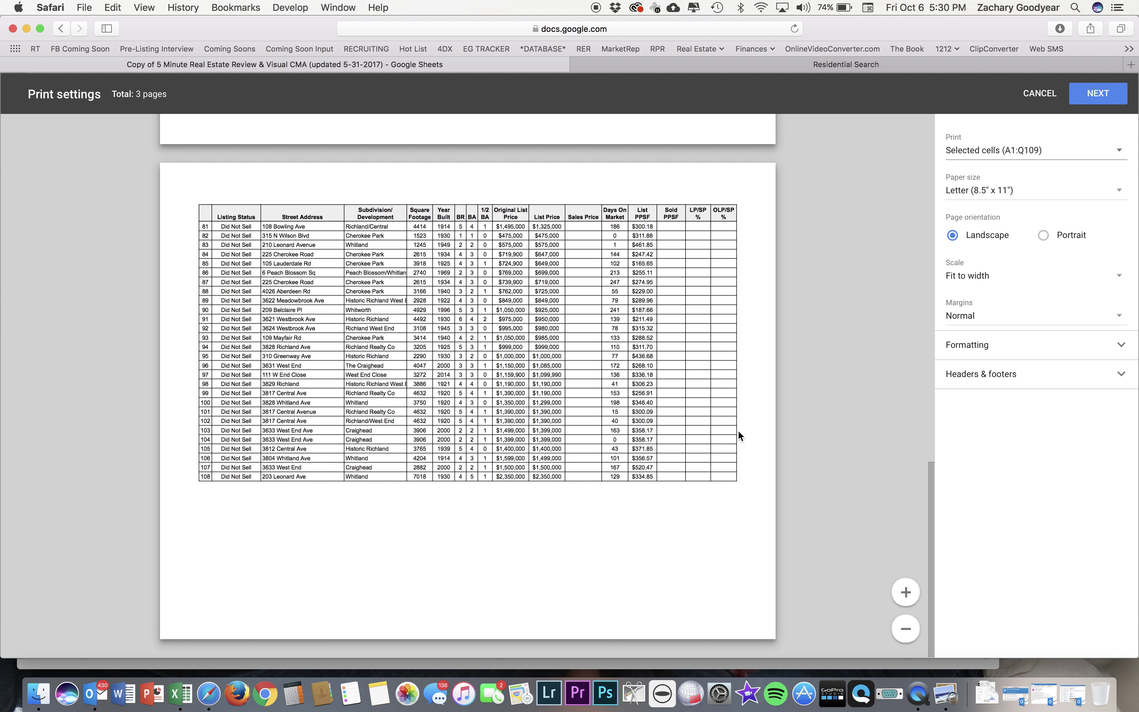
pyautogui.scroll(20, 737, 430)
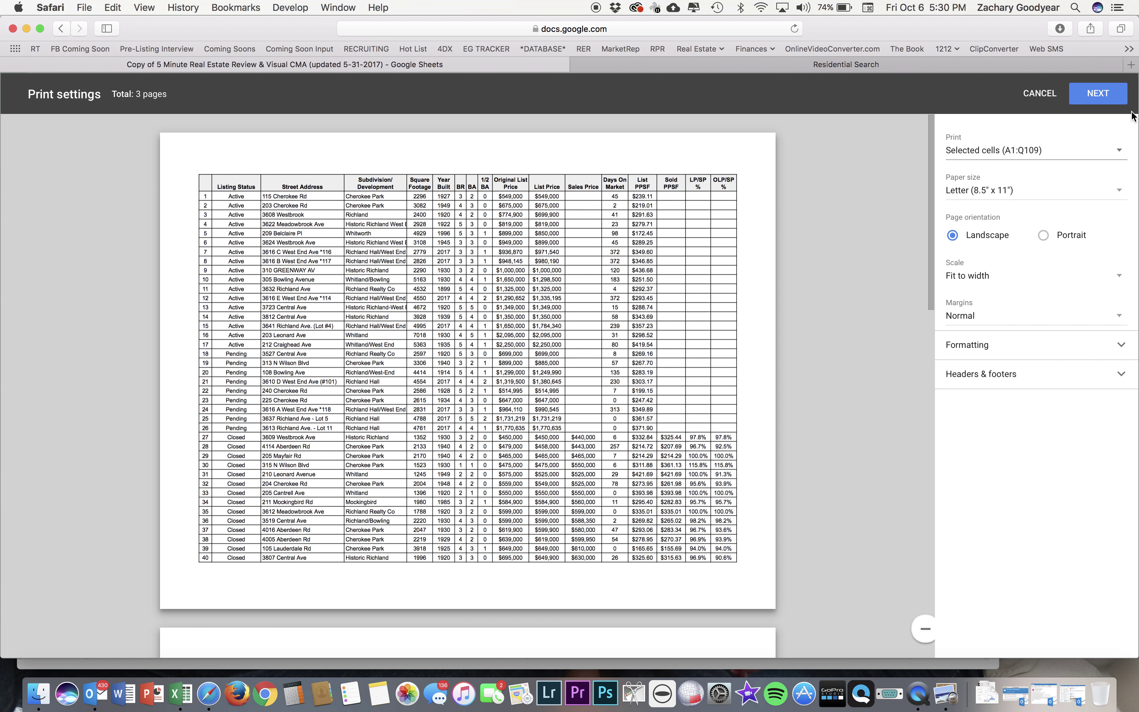
pyautogui.click(1098, 93)
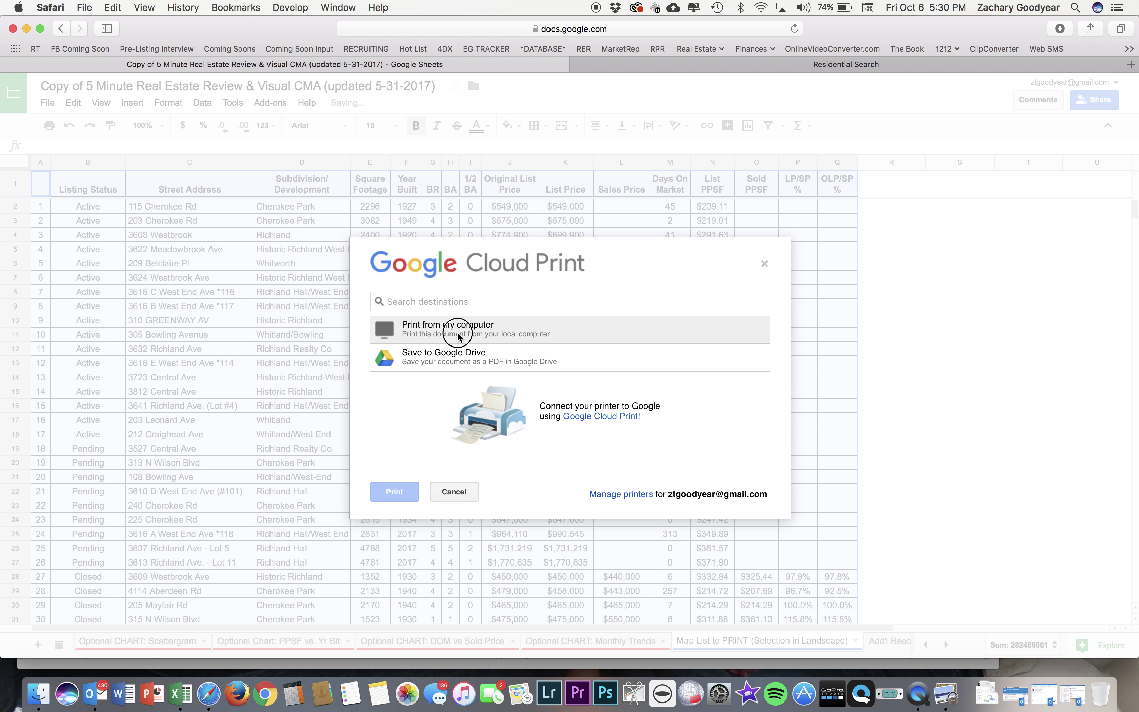
pyautogui.click(459, 331)
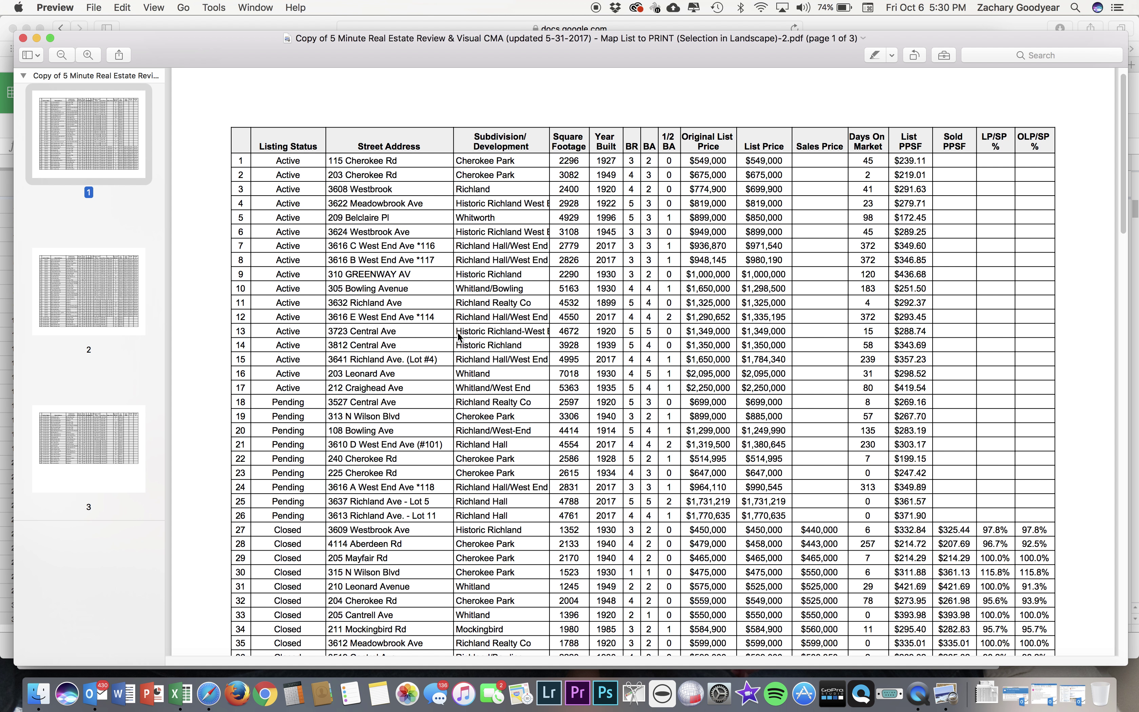
# Leave the Preview PDFs and return to the Google Sheets spreadsheet in Safari.
pyautogui.press('super+Tab')
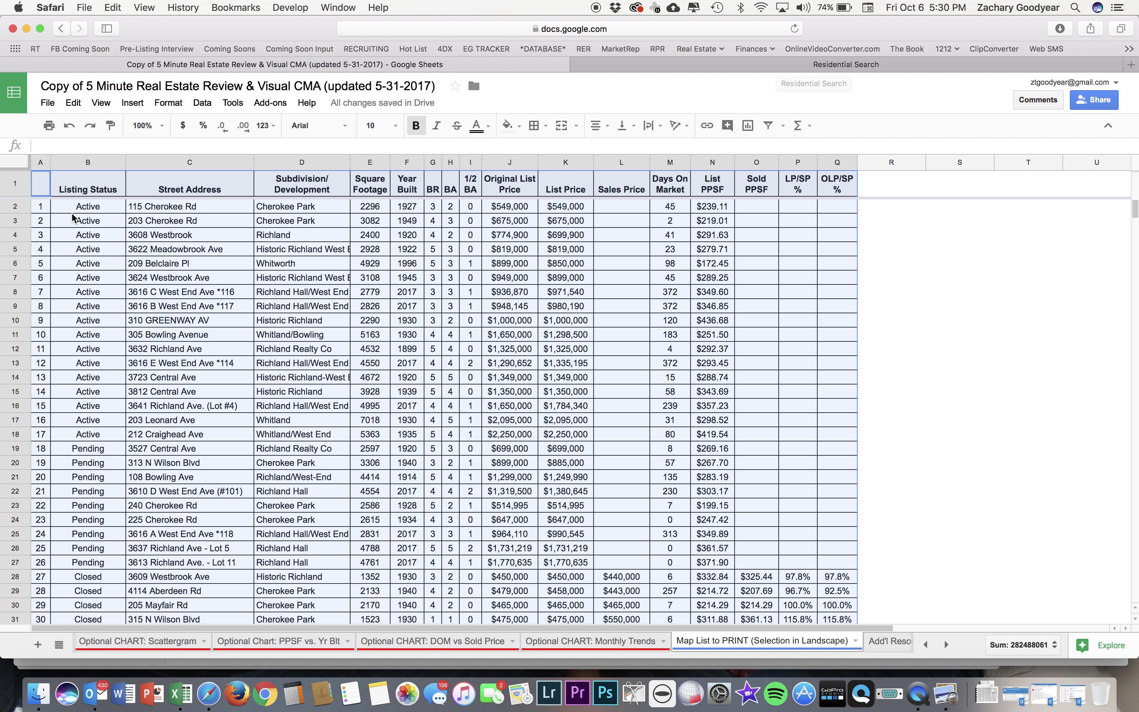
# Select all 108 listings in the RealTracs residential search results.
pyautogui.click(720, 65)
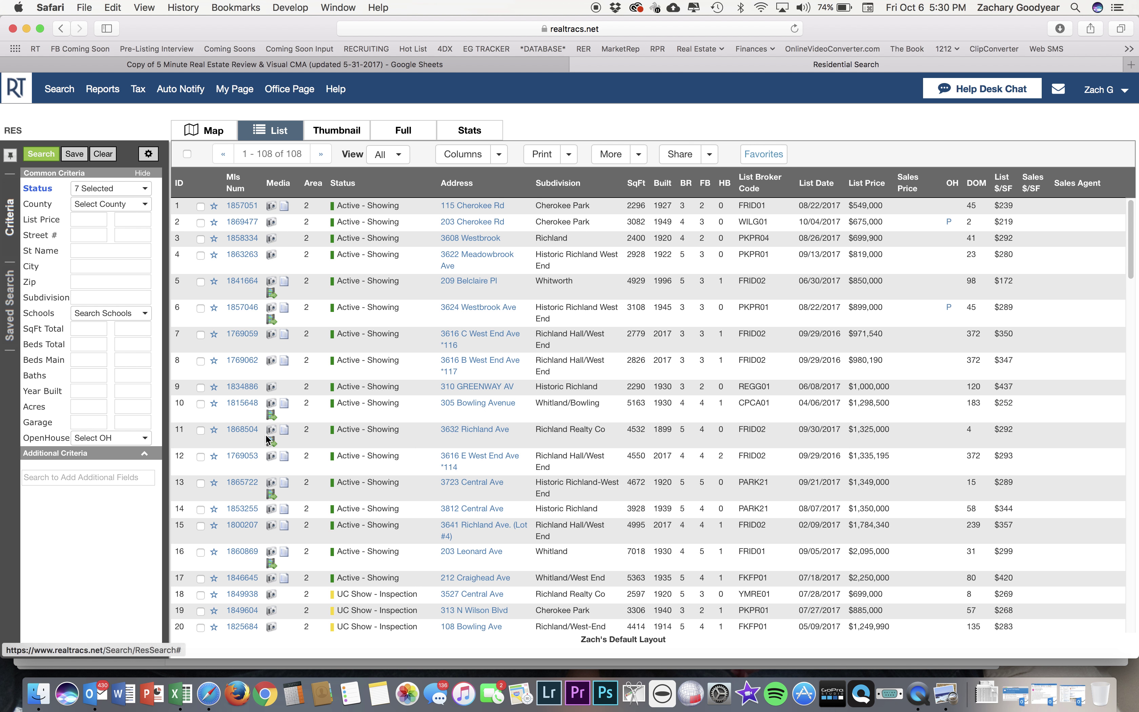
pyautogui.scroll(-5, 267, 438)
pyautogui.scroll(5, 266, 437)
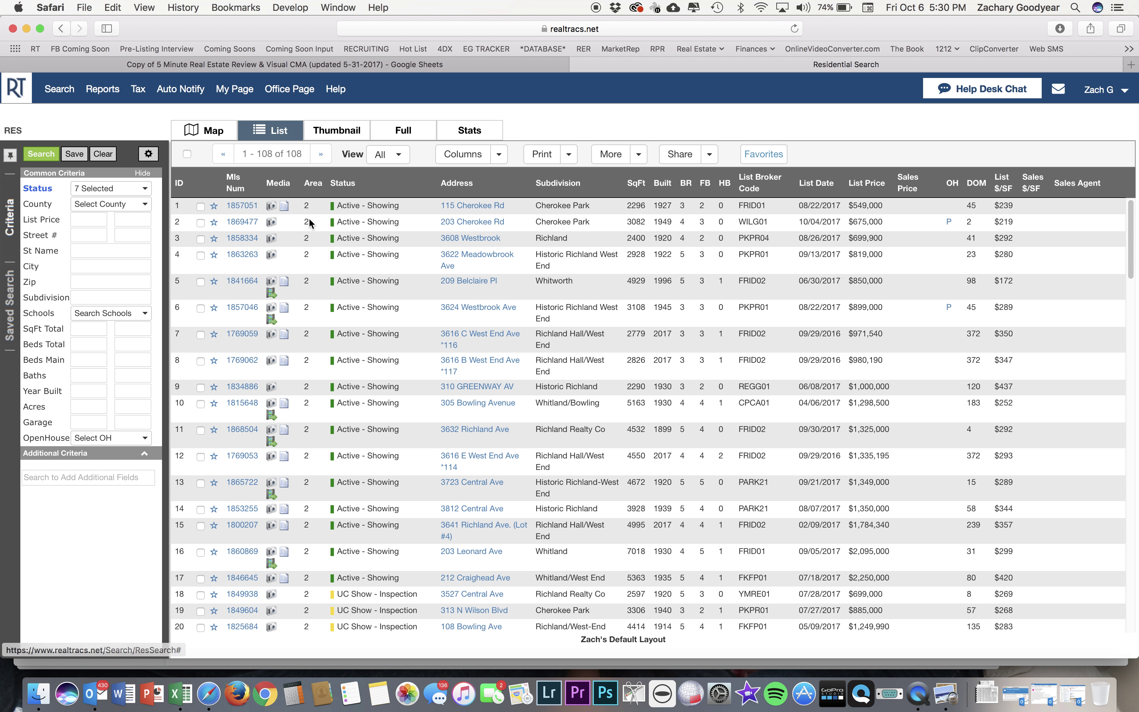
pyautogui.click(187, 154)
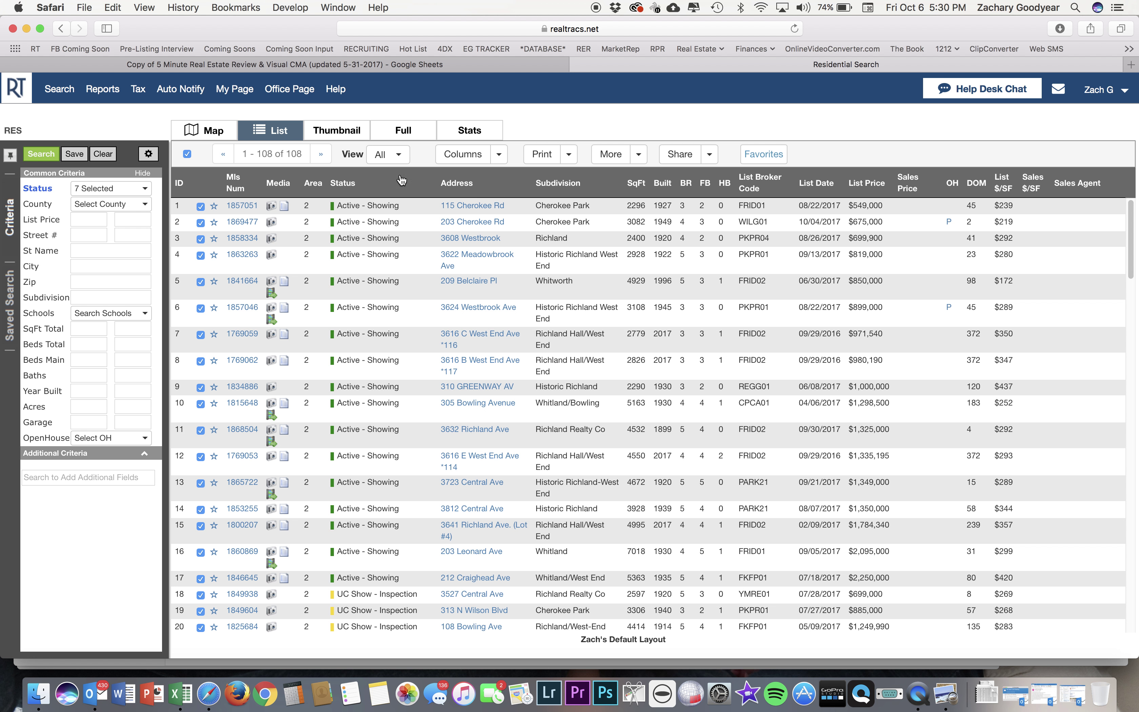
# Try printing the selected listings as List + Map, then dismiss the 30-listing limit warning.
pyautogui.click(569, 155)
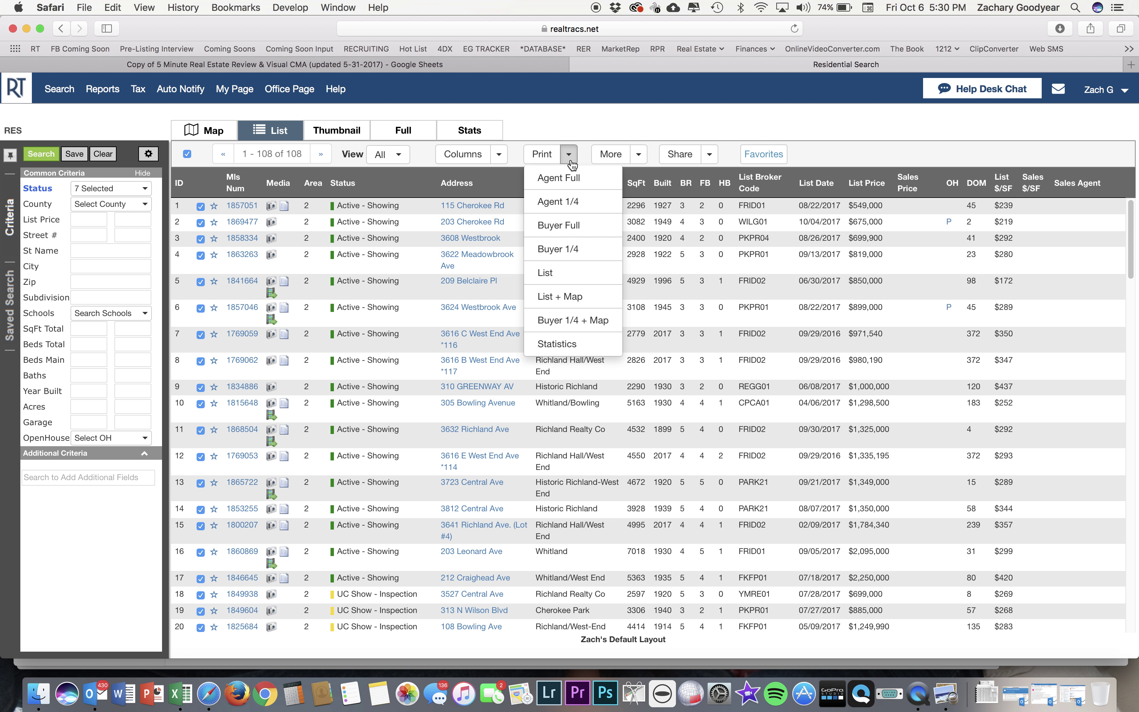
pyautogui.click(581, 297)
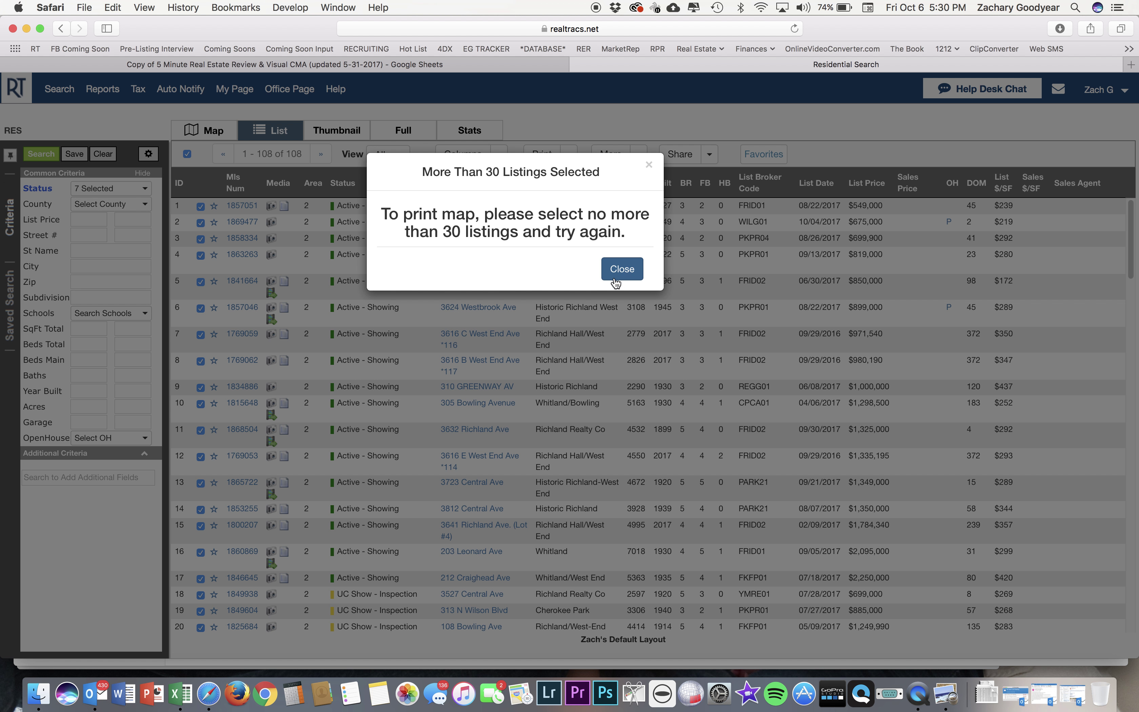
pyautogui.click(623, 269)
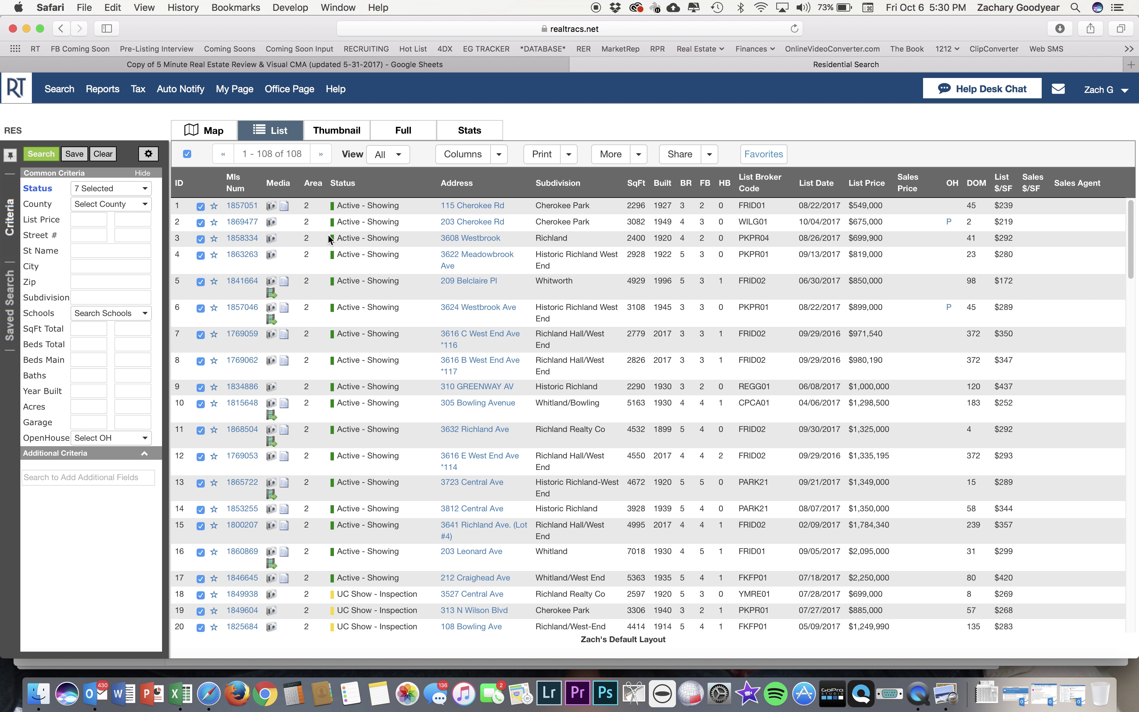
# Show the 108 listings on the map, zoomed in so the shaded search area fills it.
pyautogui.click(224, 134)
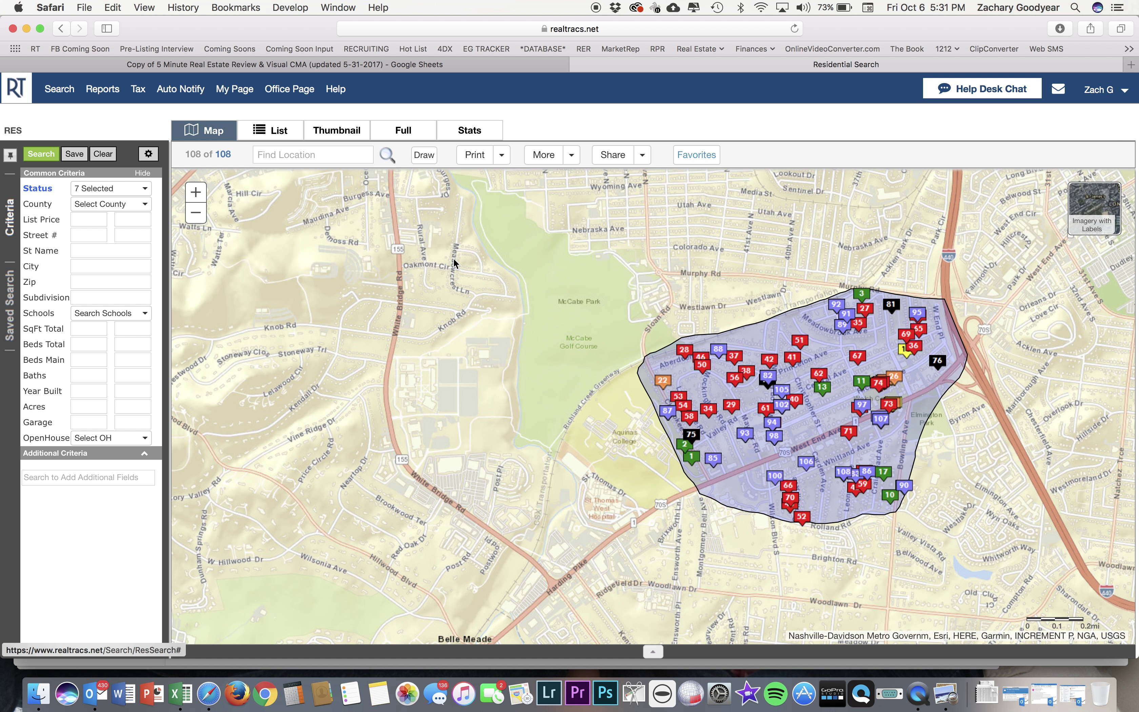
pyautogui.moveTo(555, 331); pyautogui.dragTo(414, 326)
pyautogui.click(196, 192)
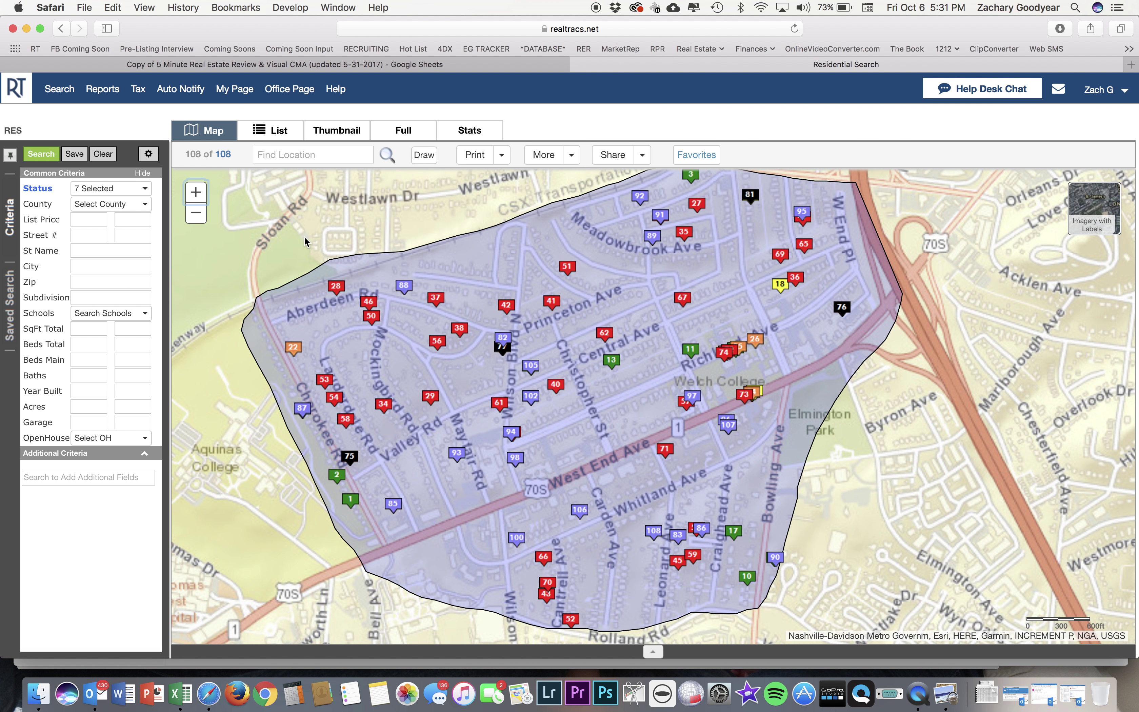
pyautogui.moveTo(304, 238)
pyautogui.mouseDown()
pyautogui.moveTo(304, 259)
pyautogui.moveTo(305, 249)
pyautogui.mouseUp()
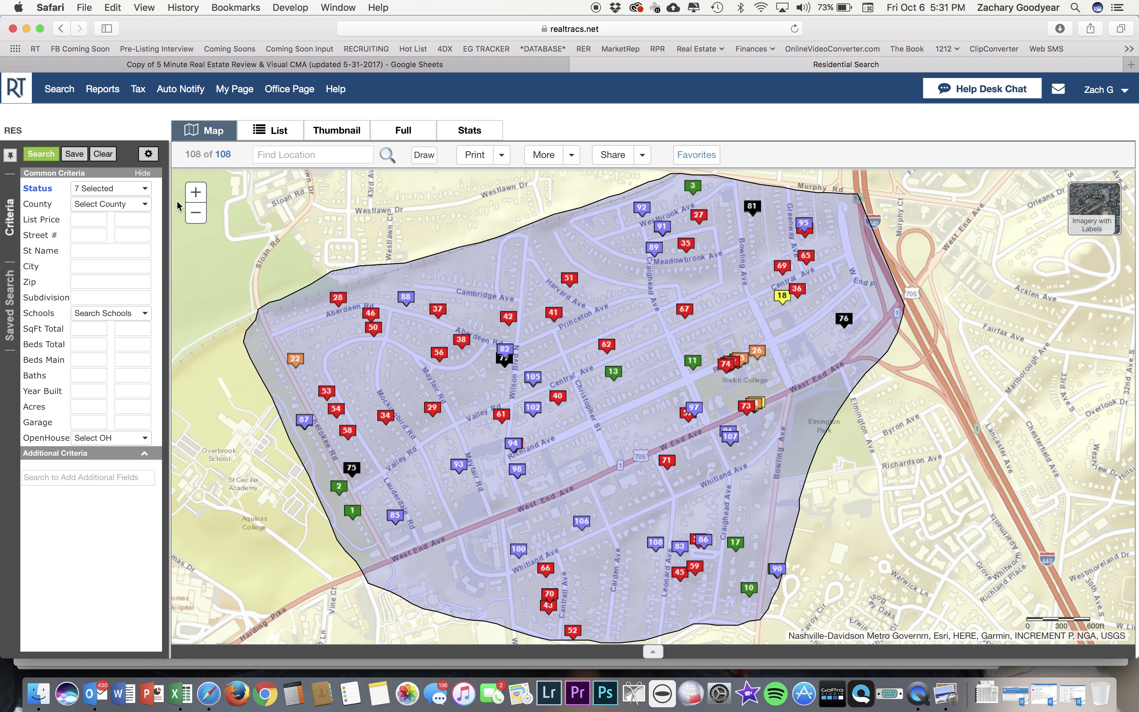
# Take a Cmd+Shift+4 screenshot of the map area from top-left to lower-right.
pyautogui.press('super+shift+4')
pyautogui.click(207, 169)
pyautogui.moveTo(207, 168); pyautogui.dragTo(966, 644)
# Save the search as 'RER', the client's name and '- Central', correcting typos.
pyautogui.click(75, 155)
pyautogui.click(594, 214)
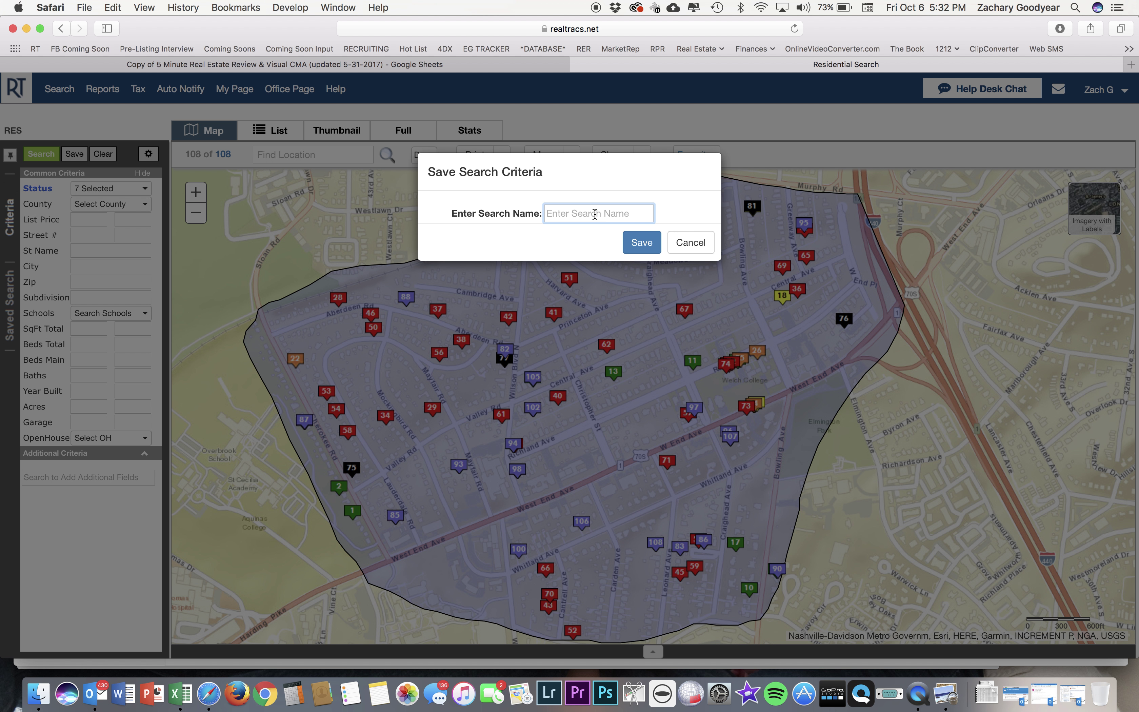
pyautogui.write('jhen')
pyautogui.press('BackSpace')
pyautogui.press('BackSpace')
pyautogui.press('BackSpace')
pyautogui.press('BackSpace')
pyautogui.press('BackSpace')
pyautogui.write('hn - Central')
pyautogui.press('Return')
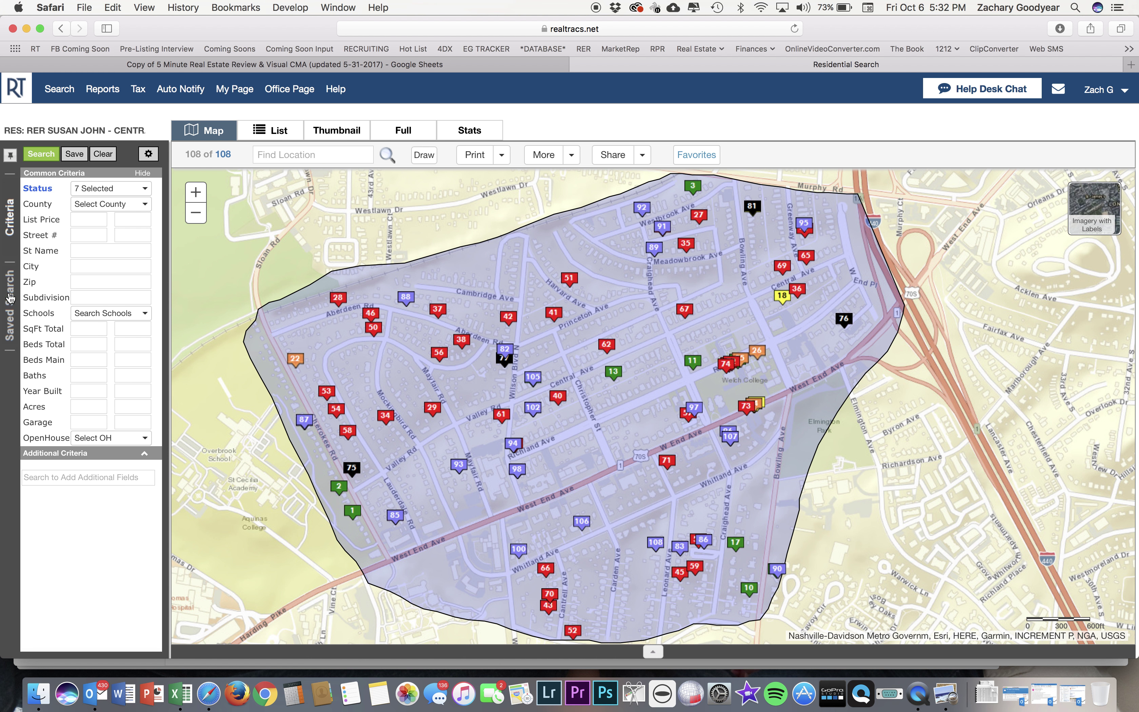
pyautogui.click(11, 312)
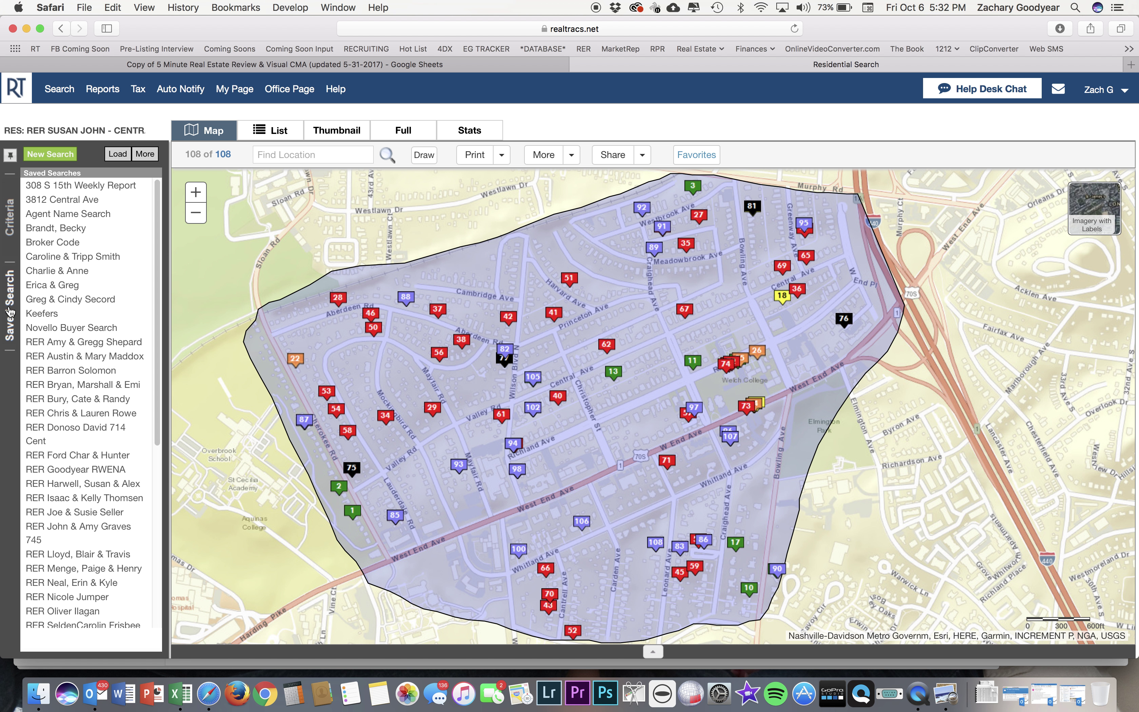
pyautogui.scroll(-5, 126, 431)
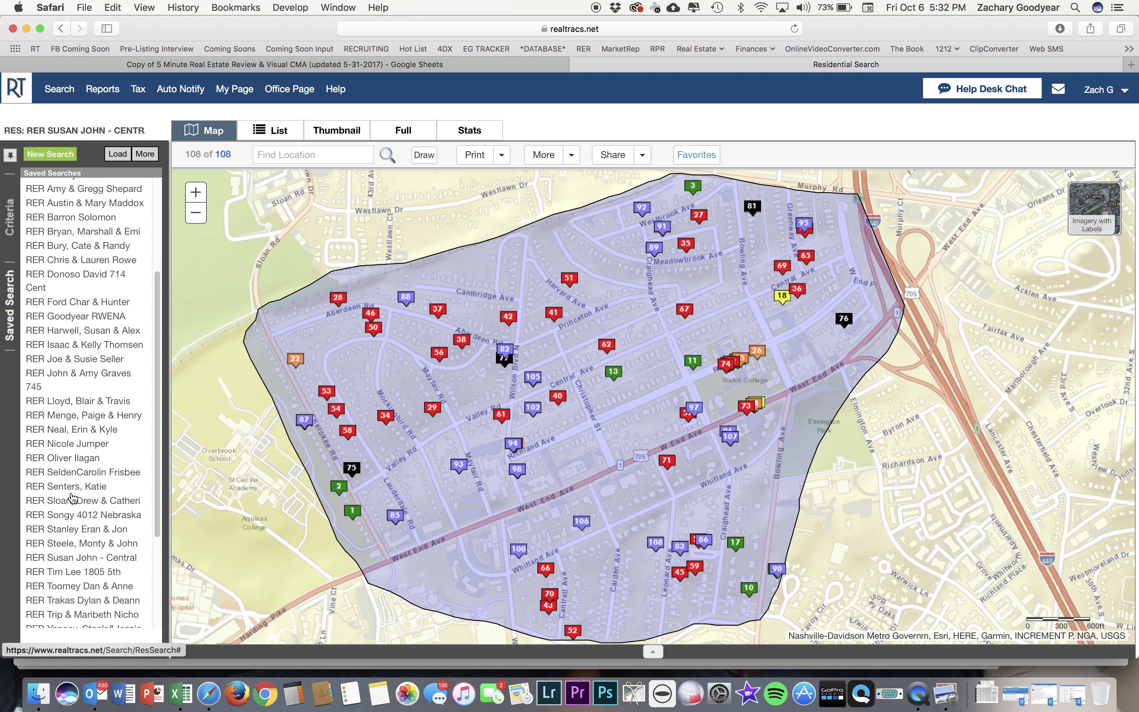
pyautogui.scroll(-2, 76, 341)
pyautogui.scroll(1, 78, 367)
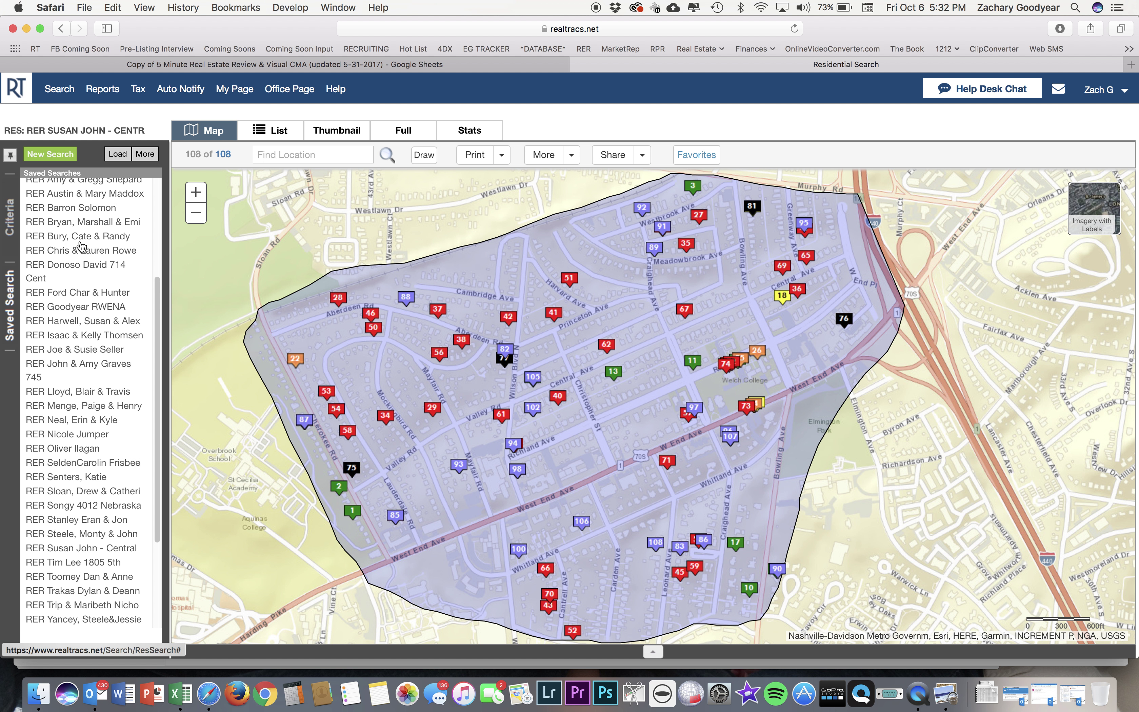
pyautogui.click(9, 217)
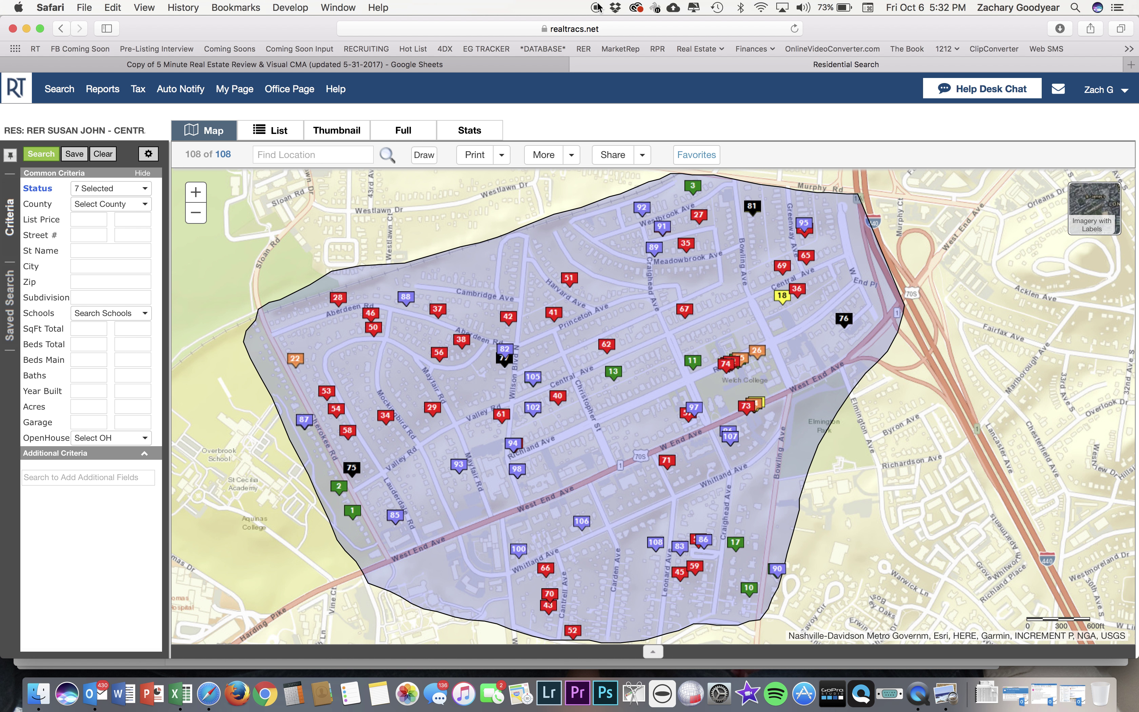